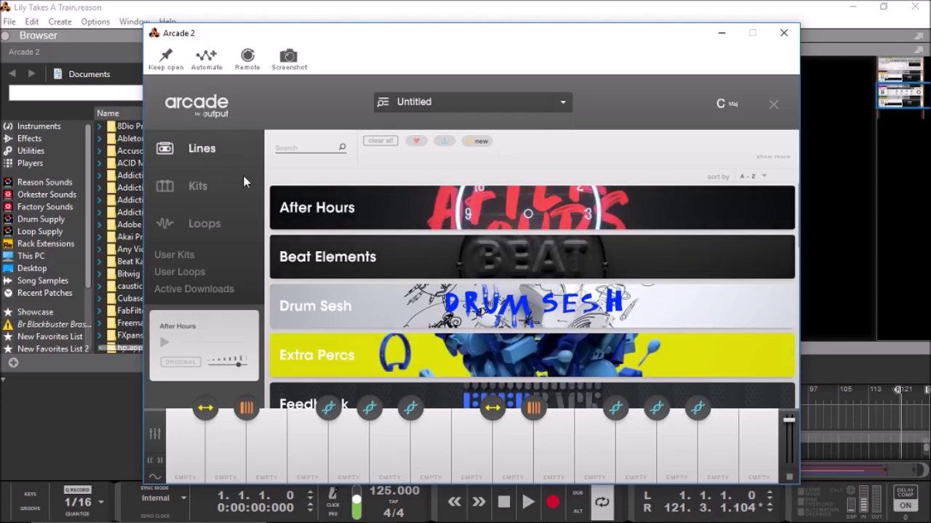
Step: Browse Arcade's Kits and Loops categories and look through the full list of Lines
left_click(199, 186)
left_click(198, 227)
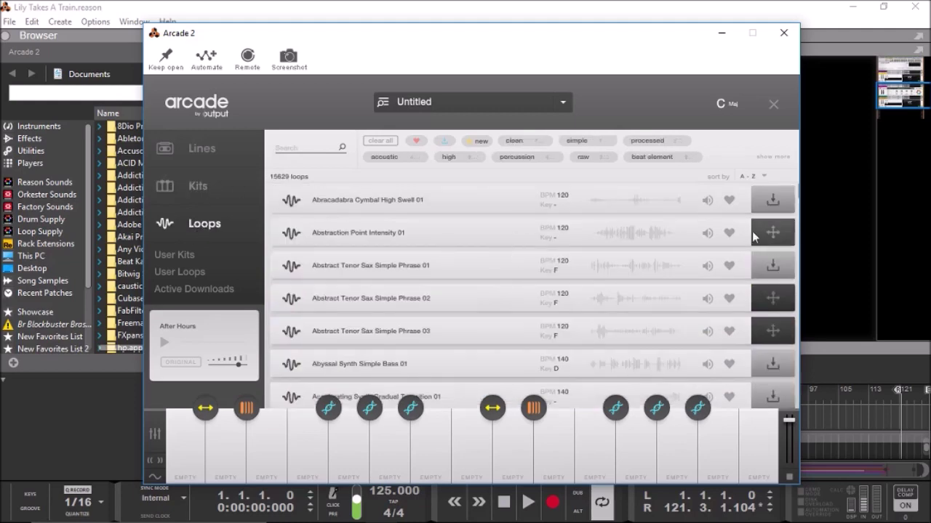
left_click(202, 151)
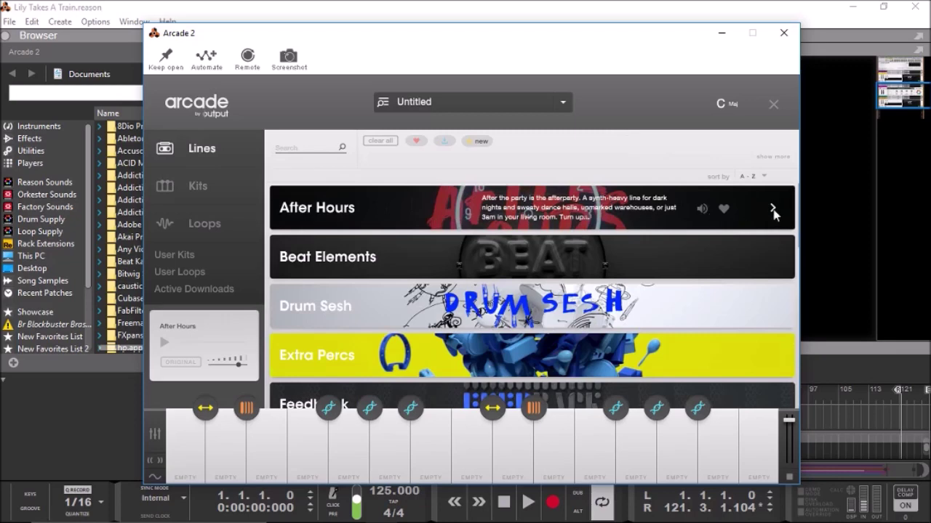
scroll(680, 237, "down", 10)
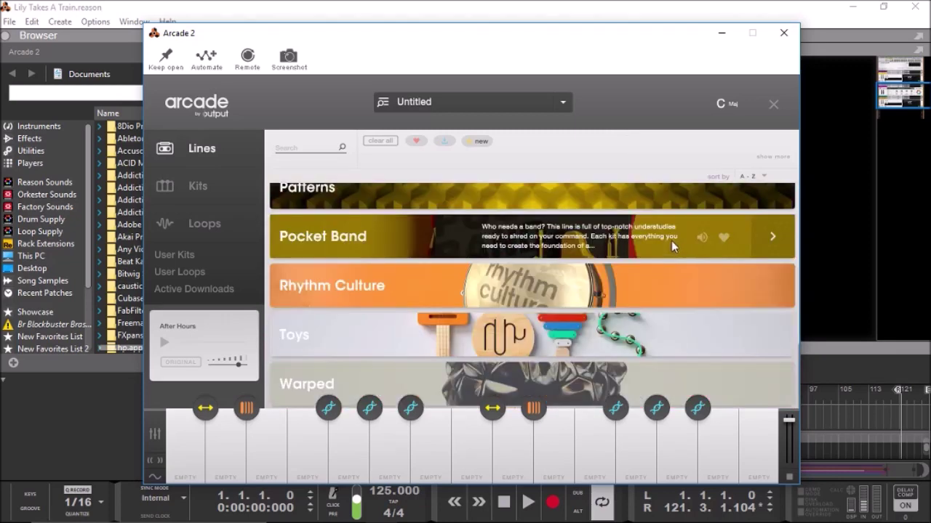
scroll(671, 241, "up", 10)
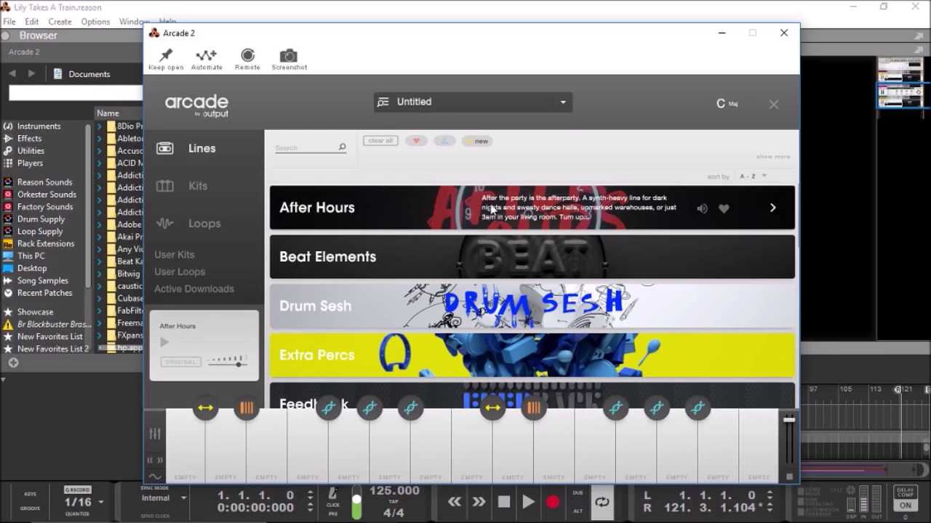
scroll(492, 254, "down", 5)
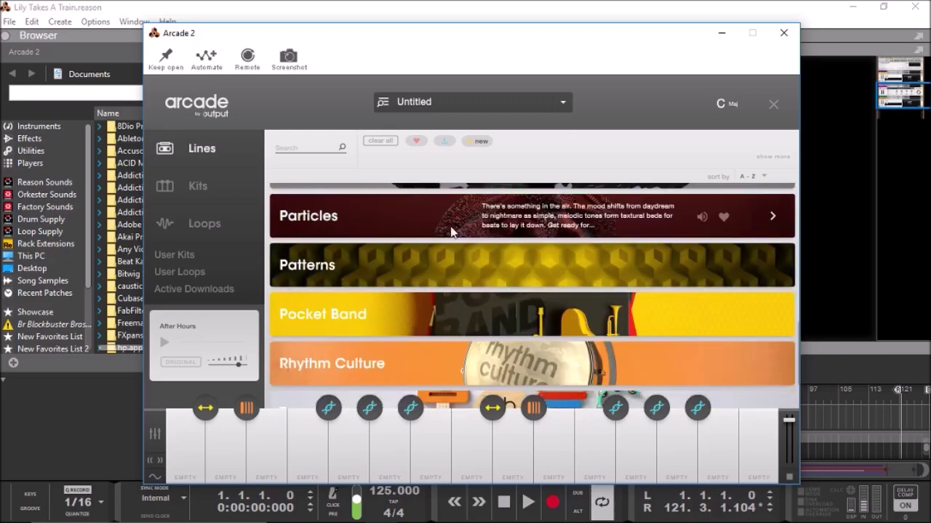
scroll(465, 218, "up", 5)
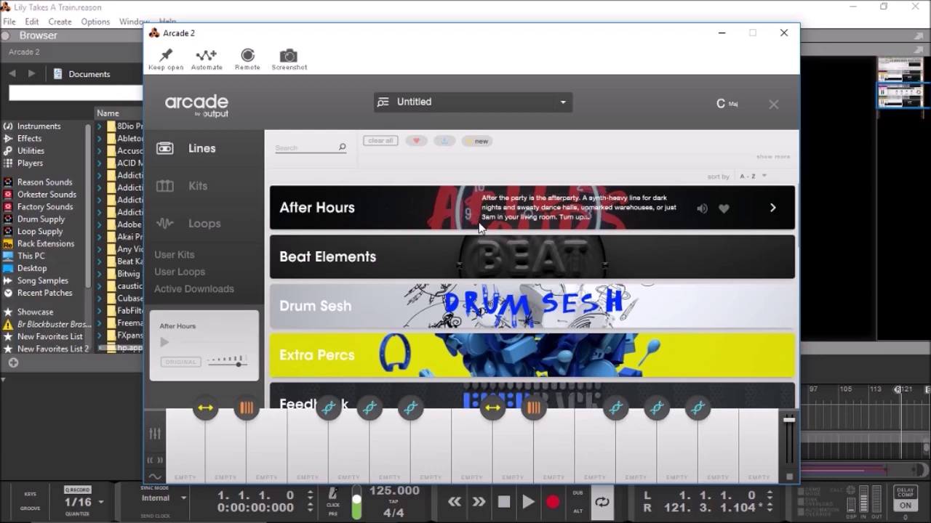
Step: Minimize the Arcade 2 window and enlarge the sequencer to show all the song's tracks
left_click_drag(530, 35, 780, 47)
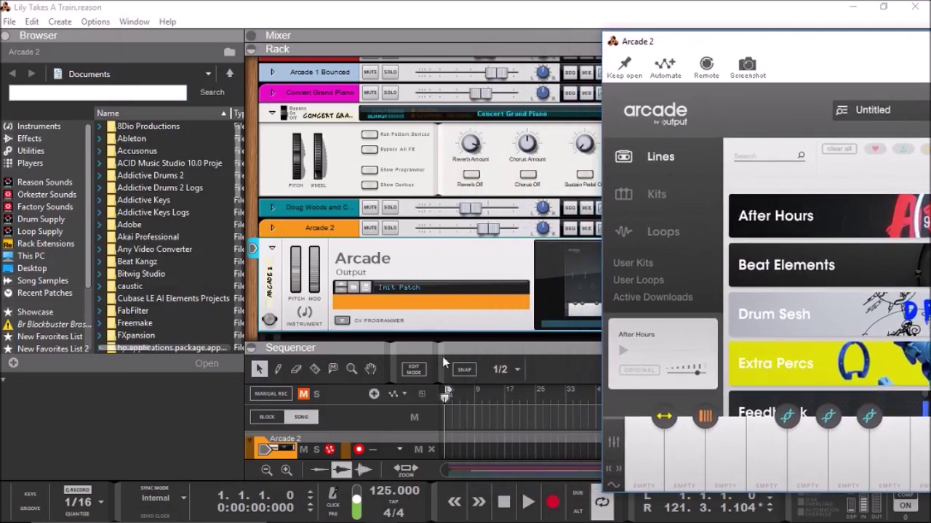
left_click_drag(803, 40, 372, 34)
left_click(750, 35)
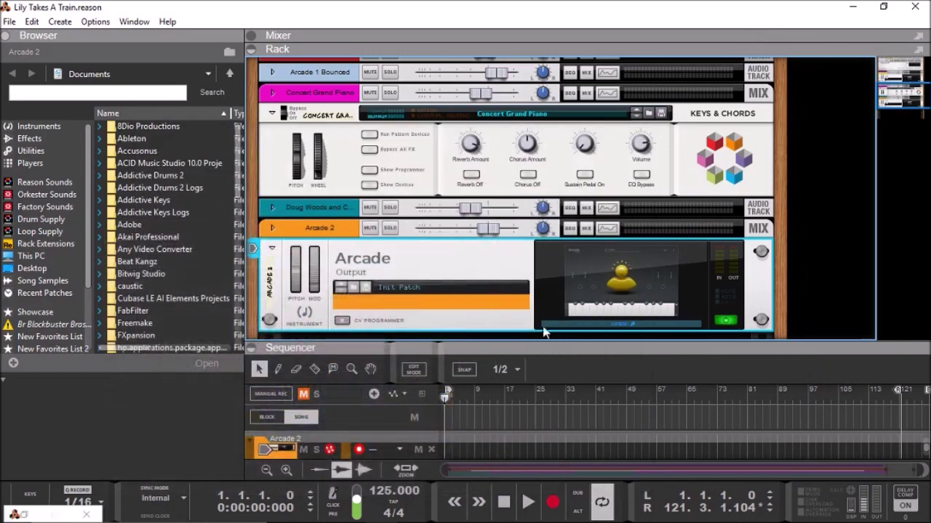
left_click_drag(546, 345, 545, 12)
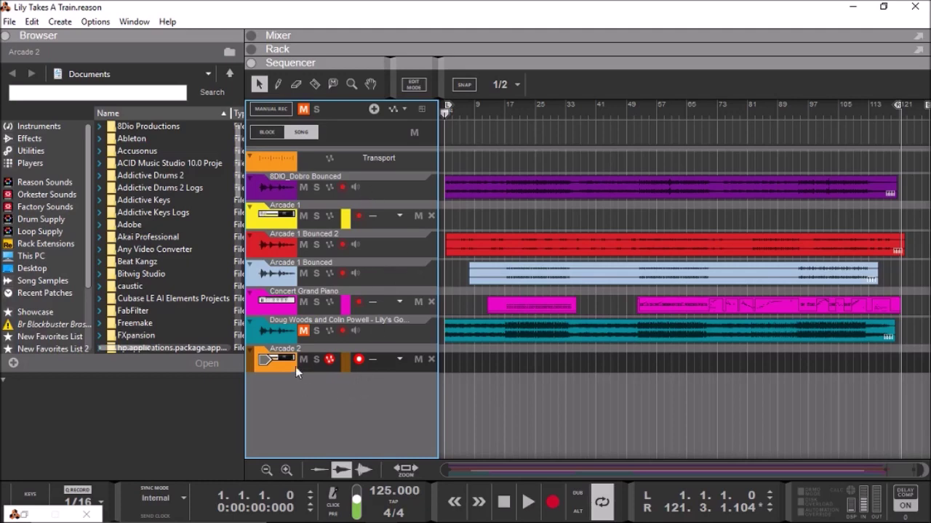
Step: Restore the Arcade 2 window and open the Pocket Band line from the Lines list
left_click(30, 515)
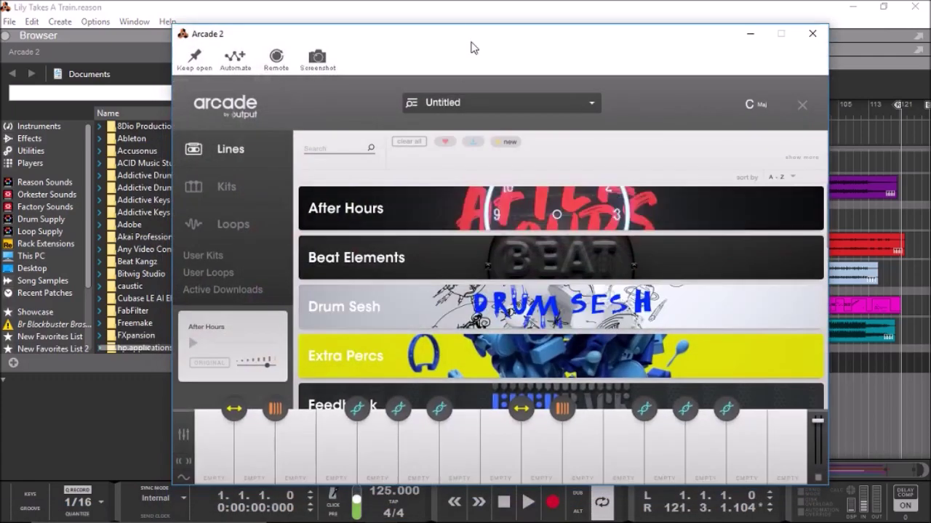
left_click_drag(470, 40, 472, 45)
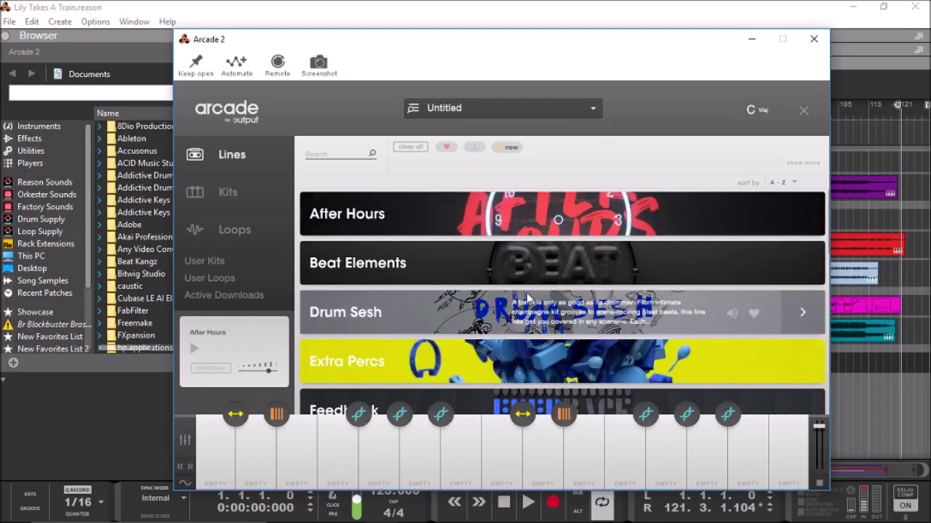
scroll(527, 302, "down", 5)
scroll(529, 312, "down", 5)
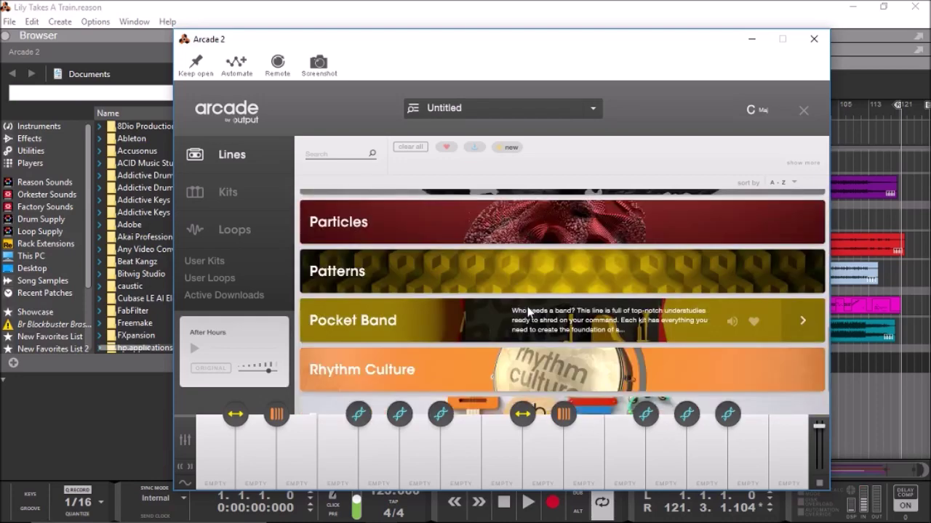
scroll(517, 319, "up", 3)
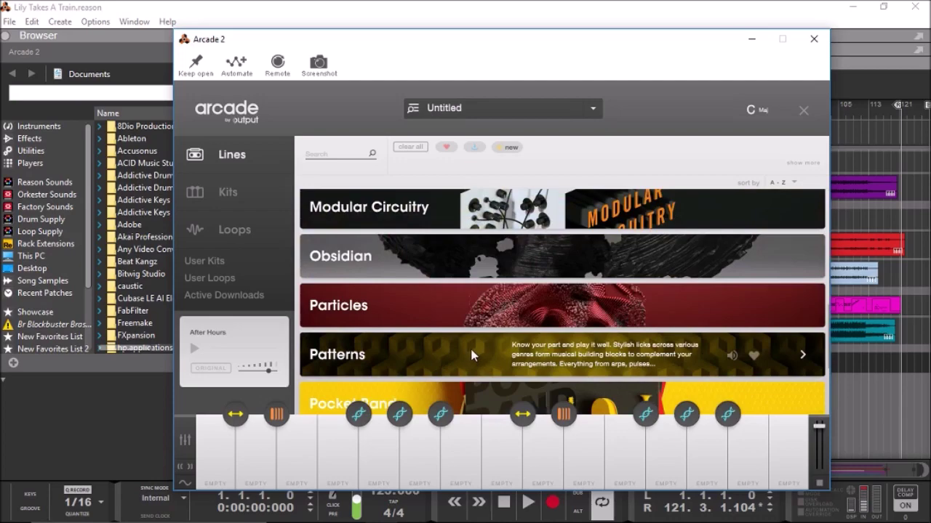
scroll(454, 338, "down", 3)
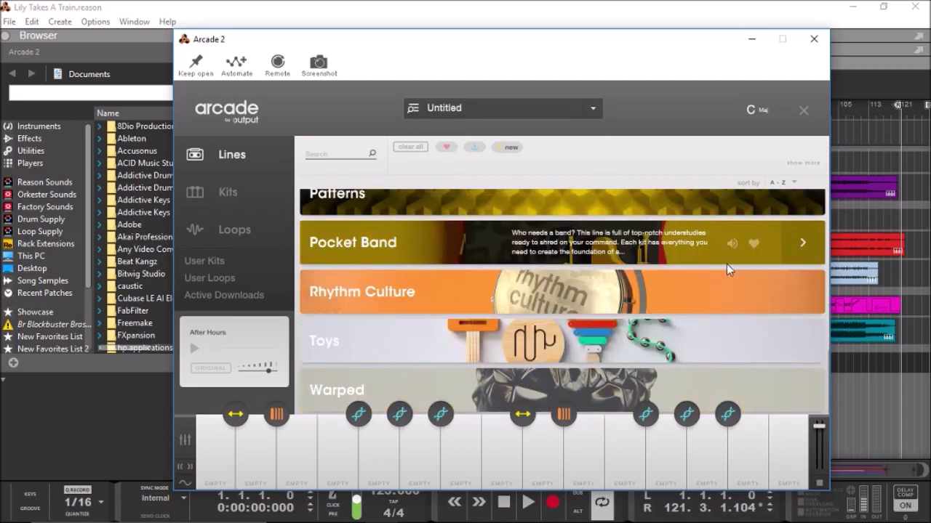
left_click(801, 243)
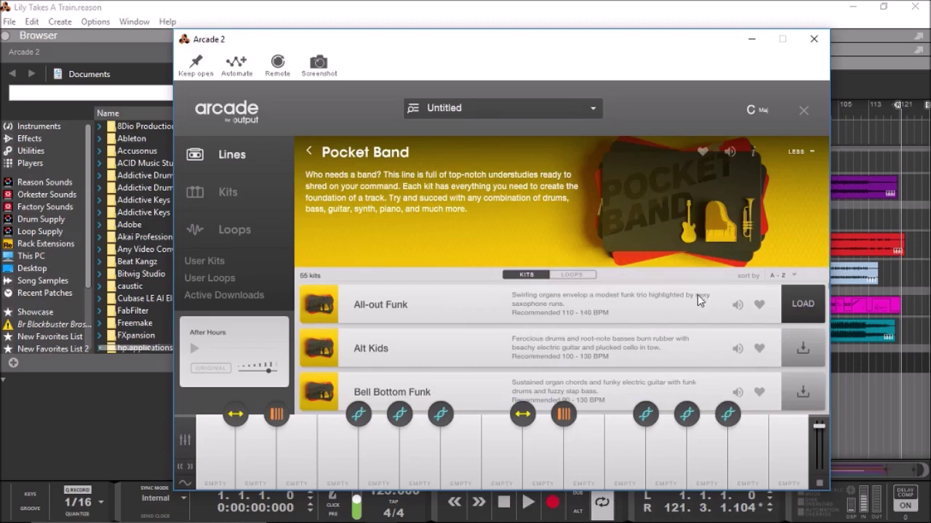
Step: Look through the Pocket Band kits and the full Kits category, ending back on the Pocket Band line
scroll(702, 300, "down", 4)
scroll(702, 300, "down", 9)
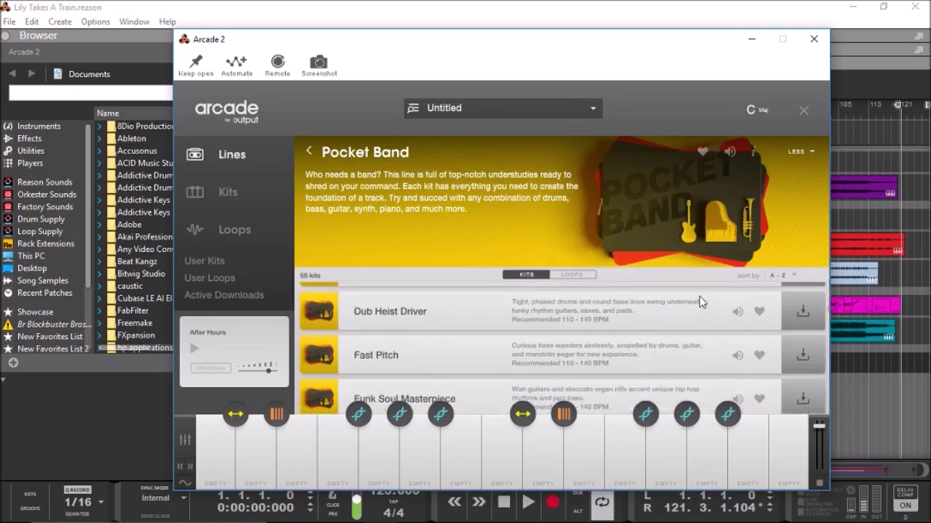
scroll(702, 299, "up", 13)
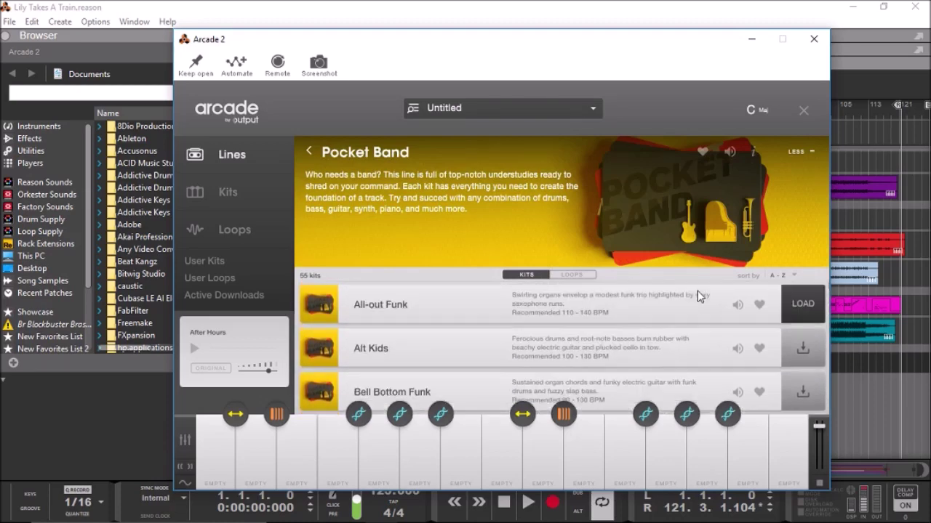
left_click(204, 195)
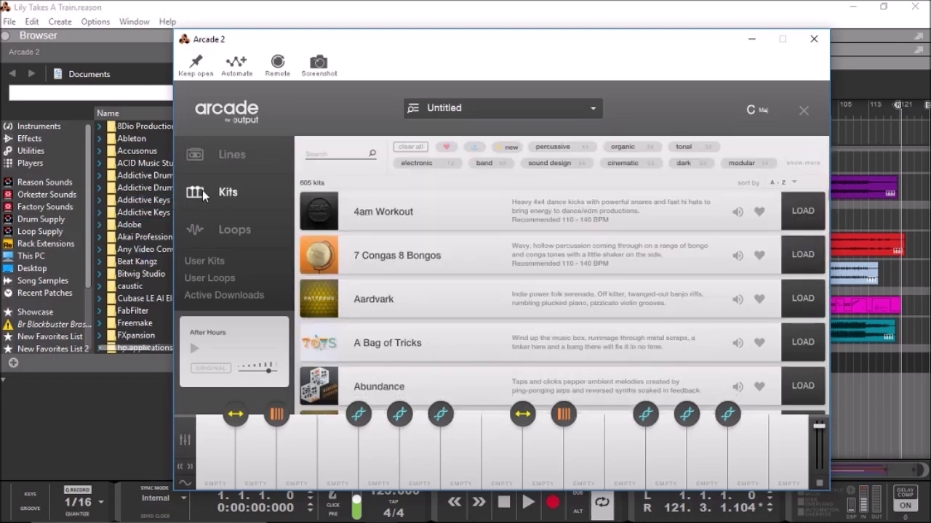
left_click(197, 158)
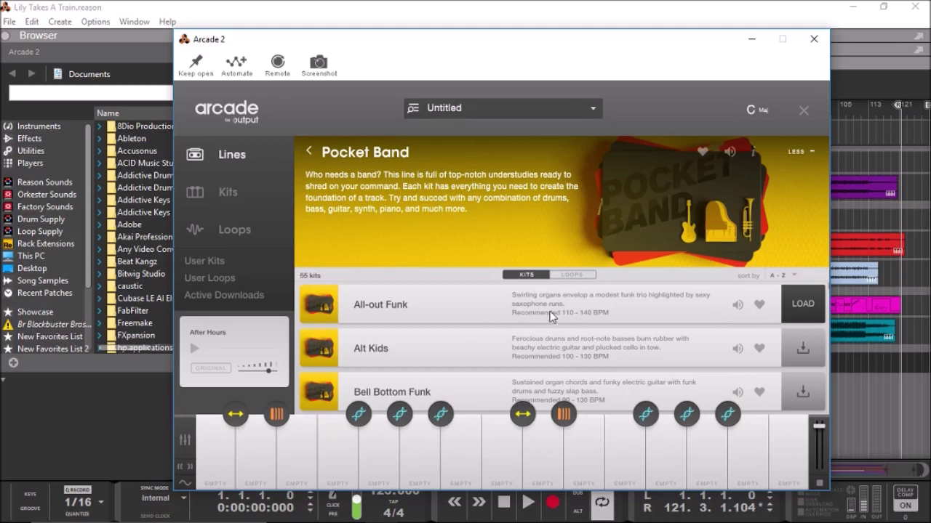
Step: Preview the All-out Funk and Alt Kids kits, stopping each playback
left_click(737, 306)
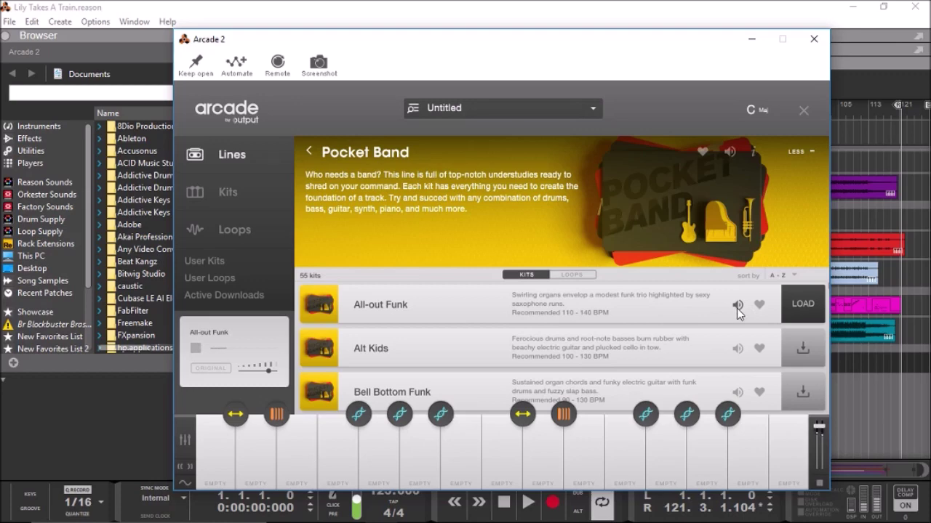
left_click(737, 305)
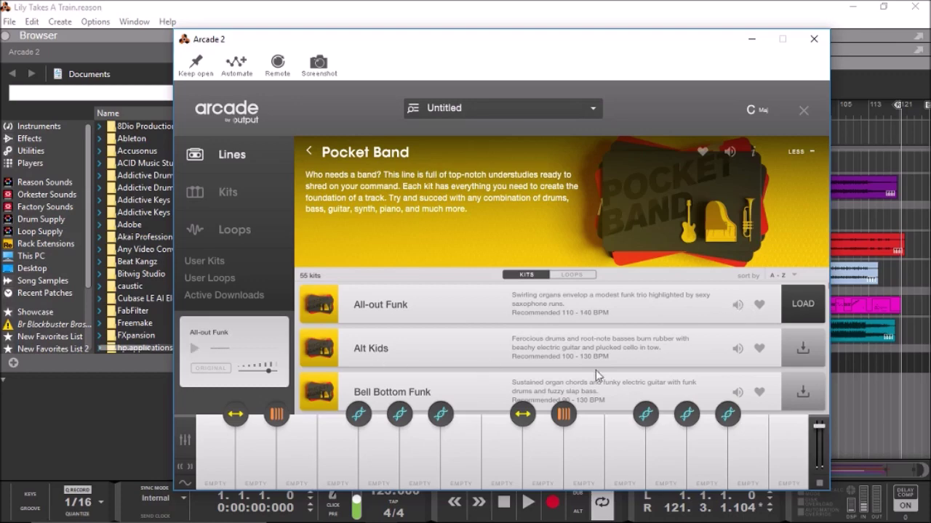
left_click(736, 349)
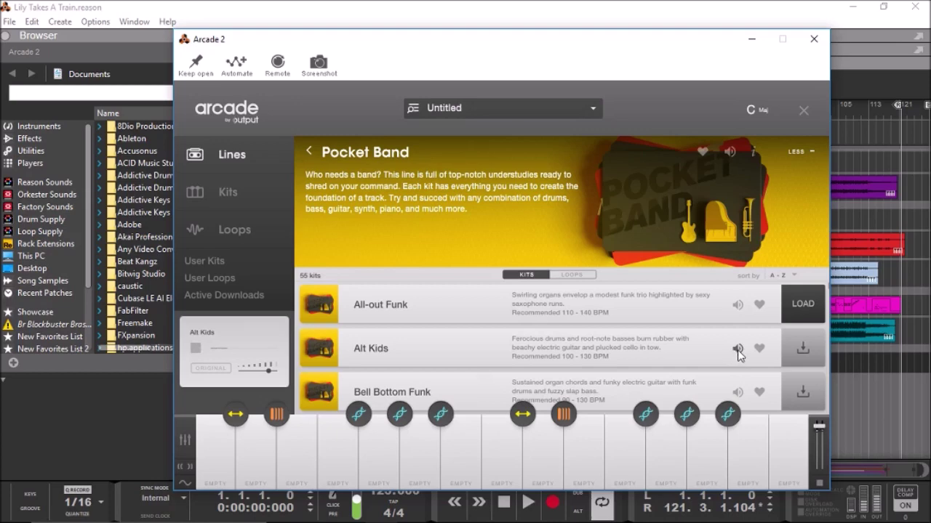
left_click(737, 350)
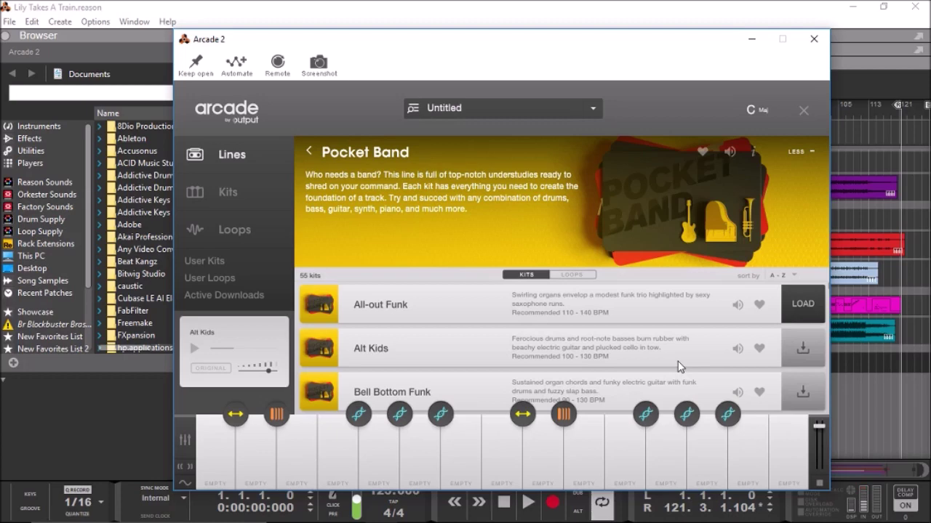
Step: Find and preview the Cool Breeze kit in Pocket Band, and download and load it
scroll(679, 367, "down", 2)
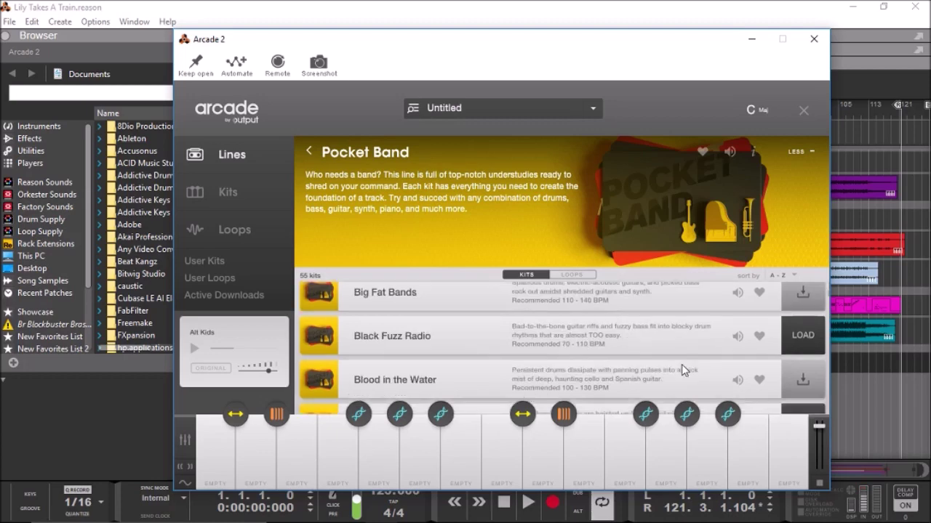
scroll(682, 362, "down", 2)
scroll(683, 373, "down", 2)
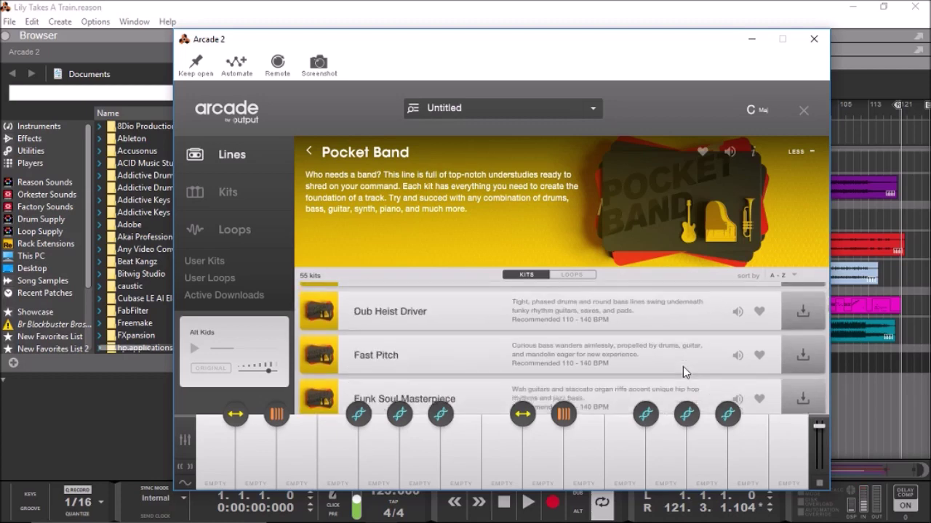
scroll(683, 366, "up", 2)
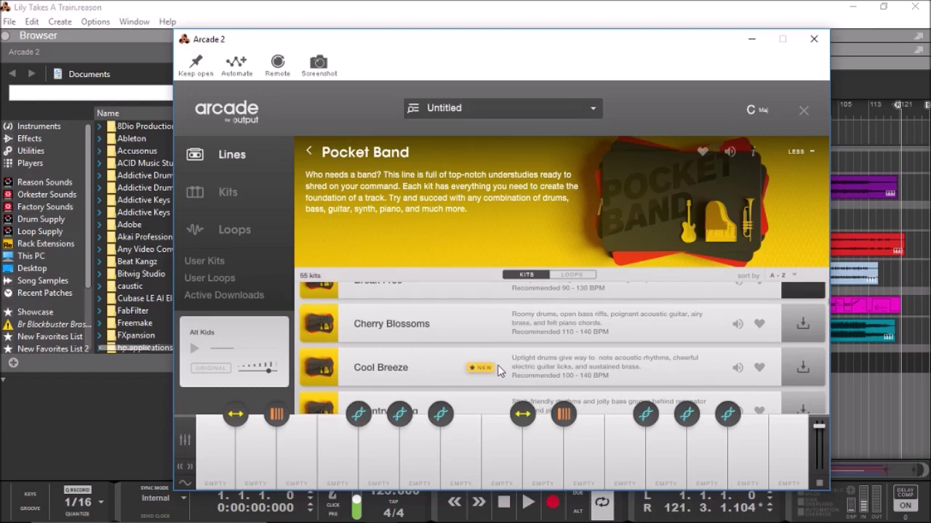
left_click(738, 369)
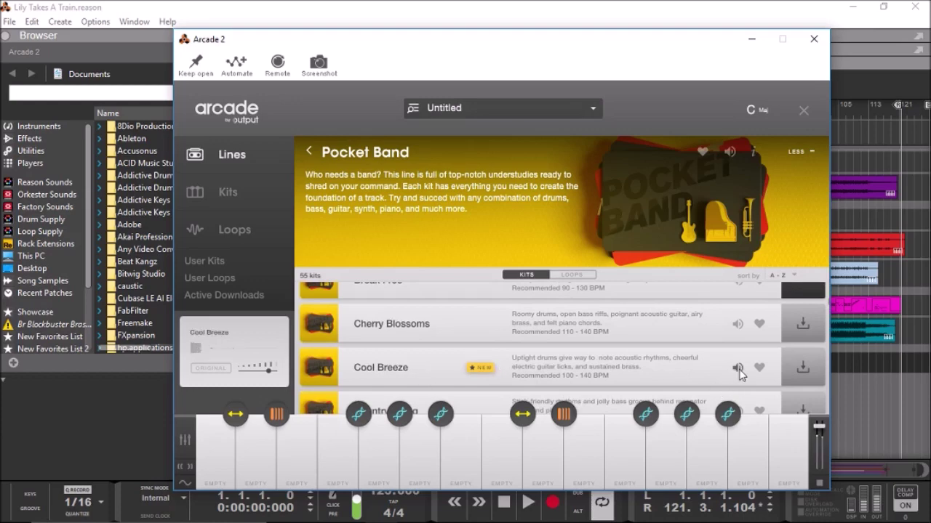
left_click(801, 369)
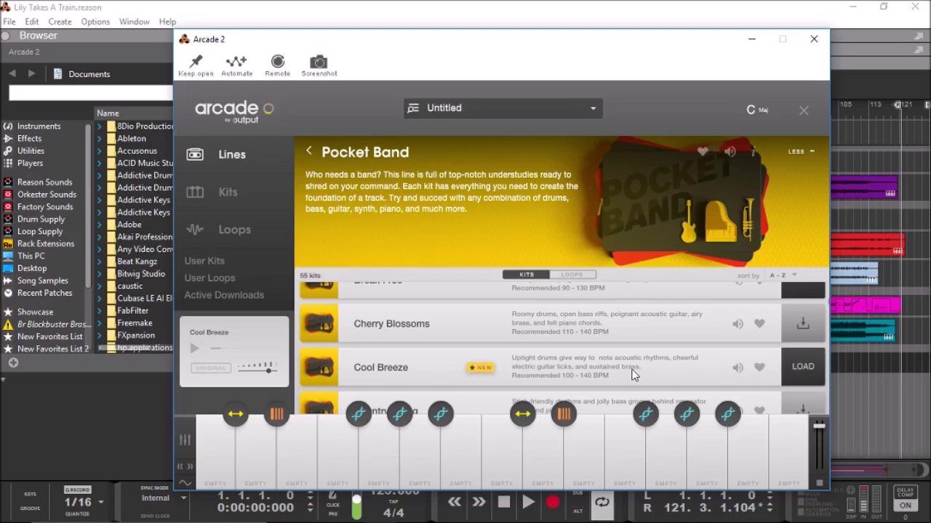
left_click(806, 366)
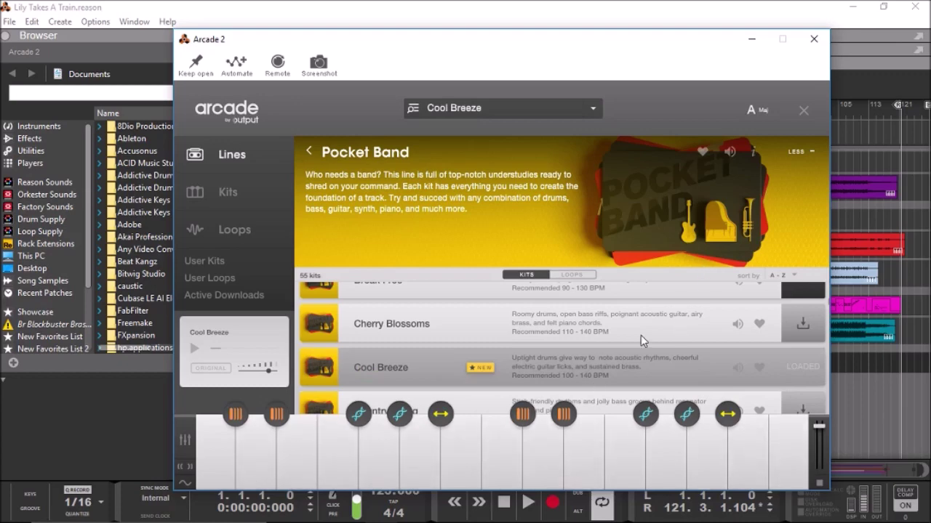
Step: Audition the loop on the lowest key of the Cool Breeze kit and set the session key to F# Maj
scroll(636, 335, "down", 3)
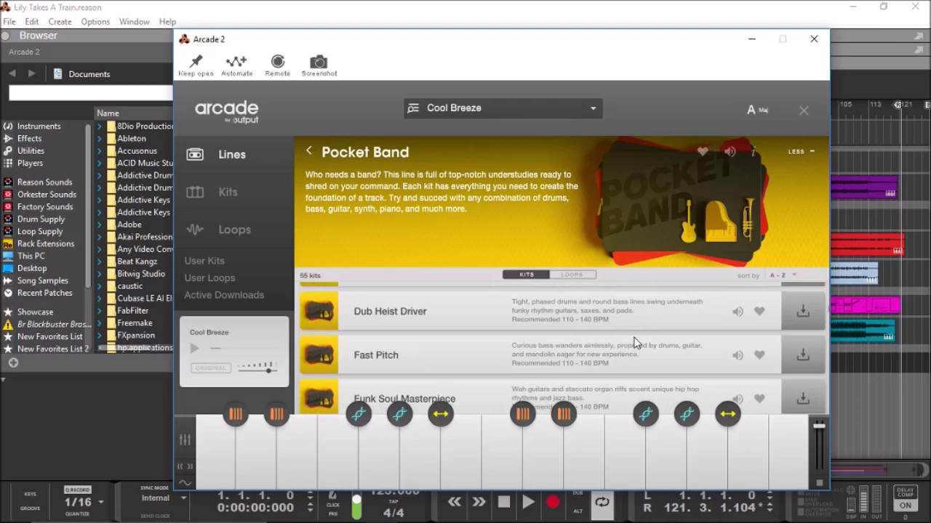
left_click(220, 460)
left_click(751, 109)
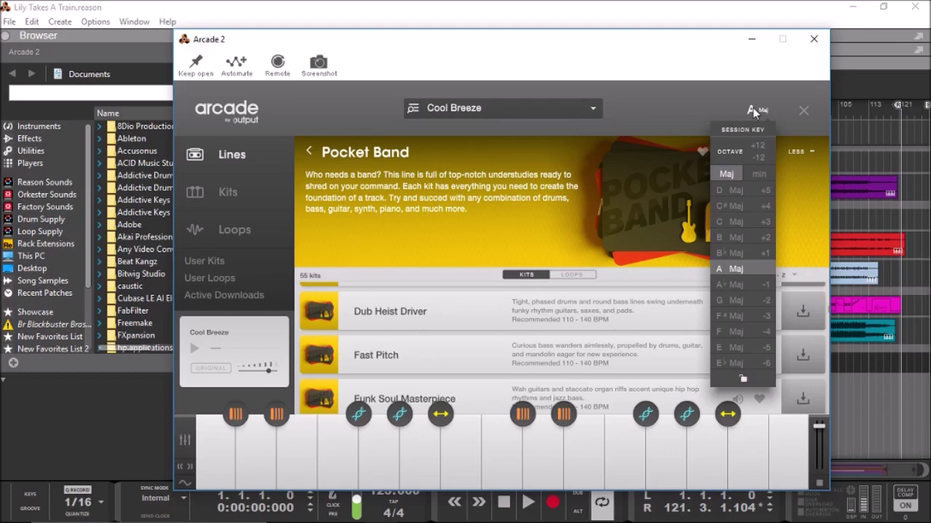
left_click(726, 315)
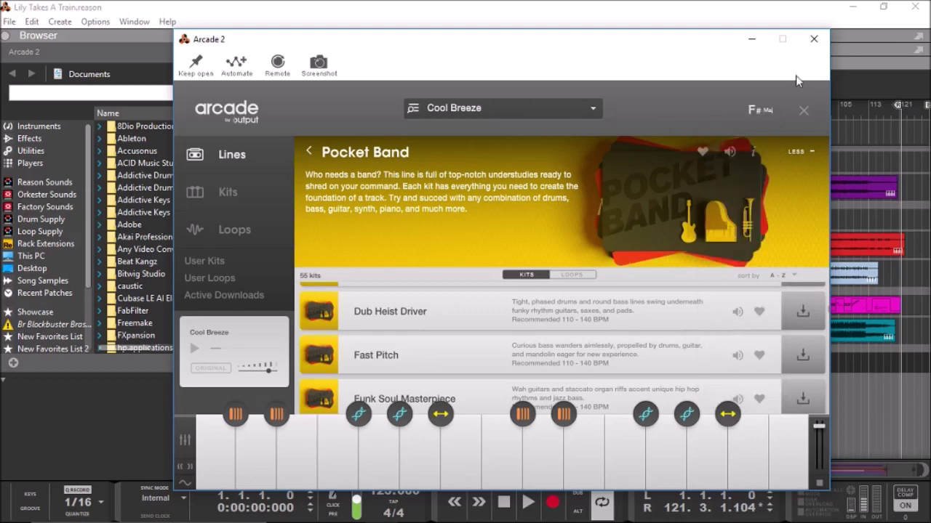
Step: Review the session key options, close them, and shift the Arcade 2 window slightly up
left_click(773, 110)
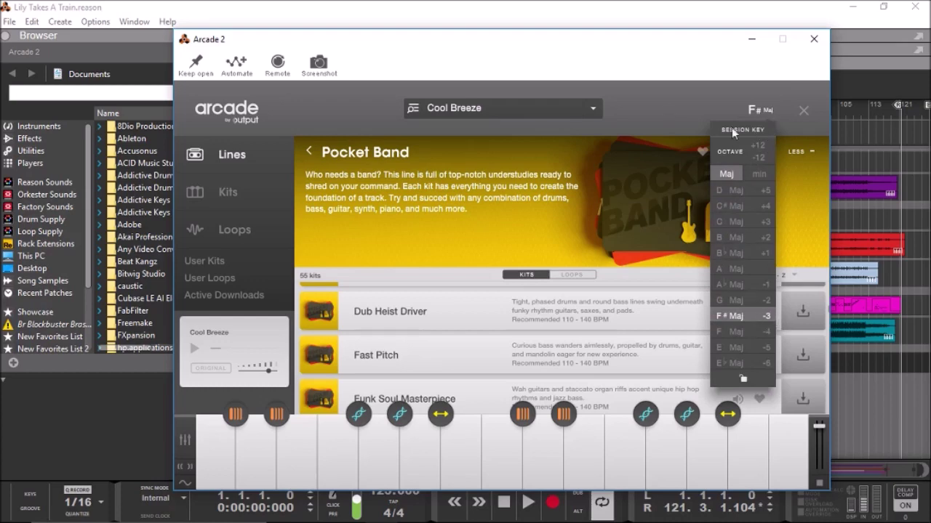
left_click(697, 93)
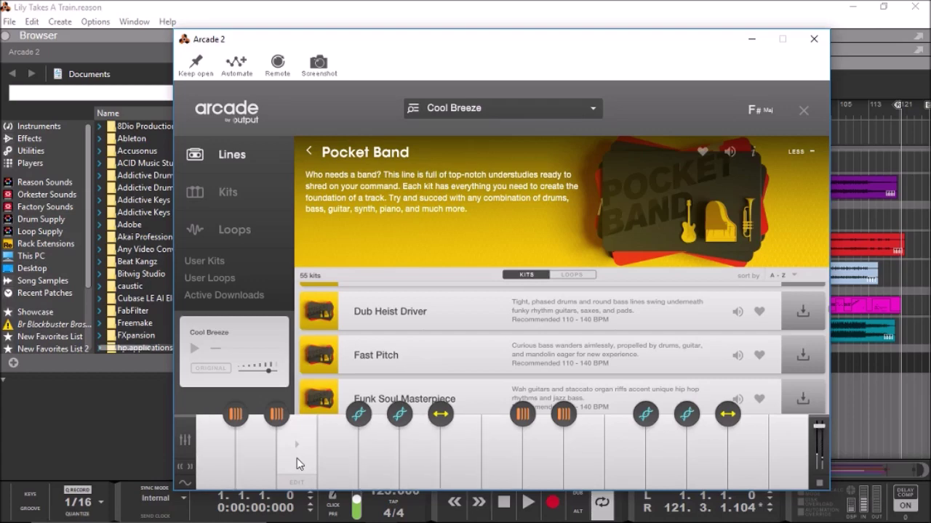
left_click_drag(436, 42, 422, 29)
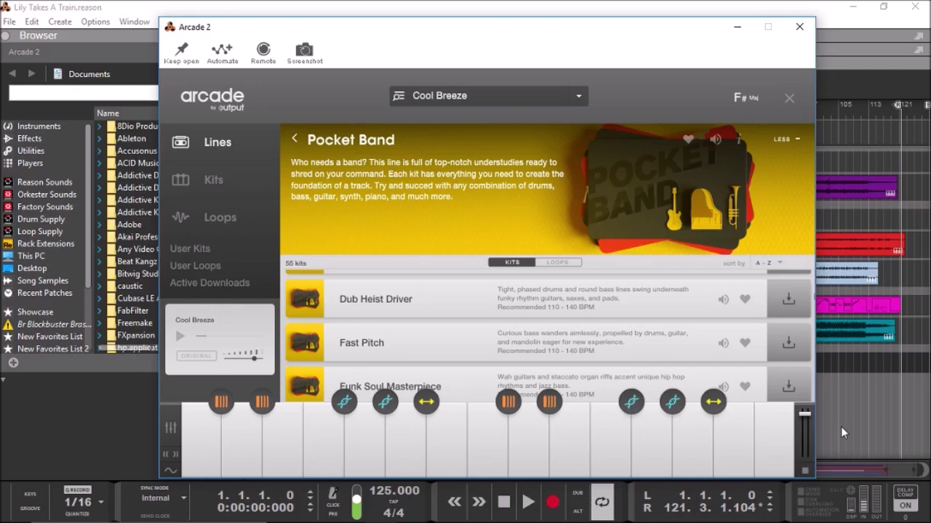
Step: Minimize the Arcade 2 window and play the song from the start, jumping ahead to about bar 18
left_click(737, 32)
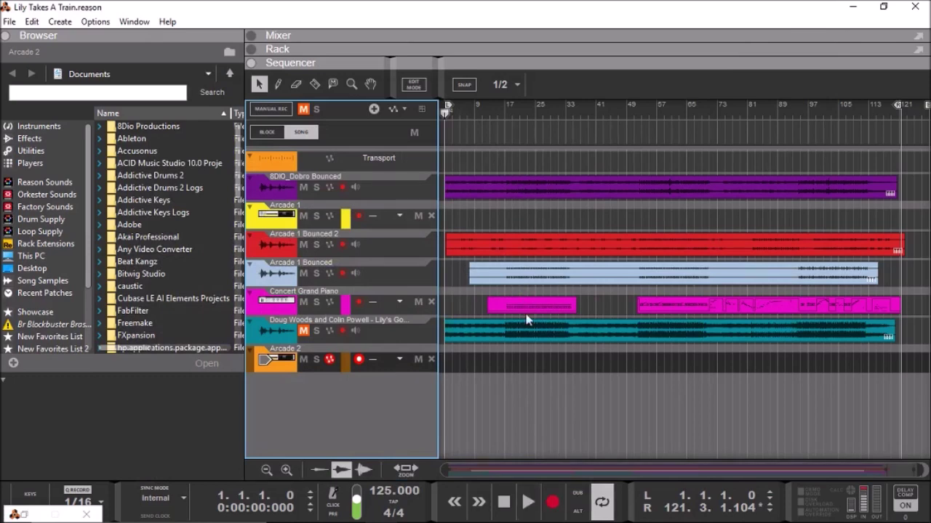
left_click(528, 502)
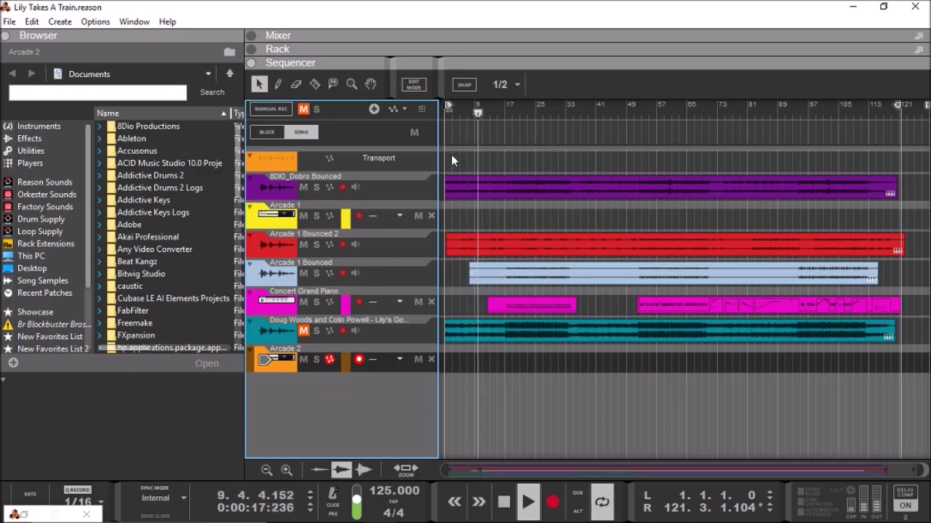
left_click(508, 102)
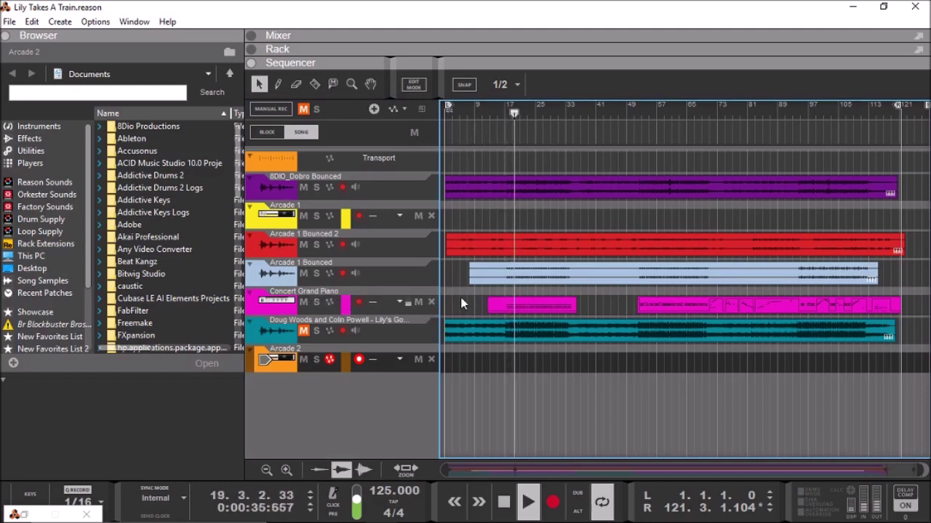
Step: Solo the Arcade 1 Bounced track, release it, and solo the Arcade 1 Bounced 2 track instead
left_click(316, 273)
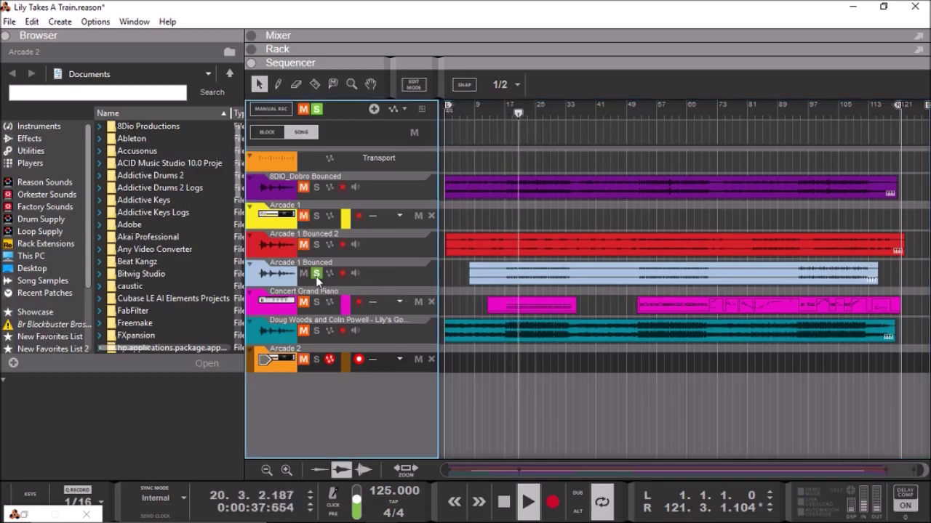
left_click(316, 273)
left_click(316, 246)
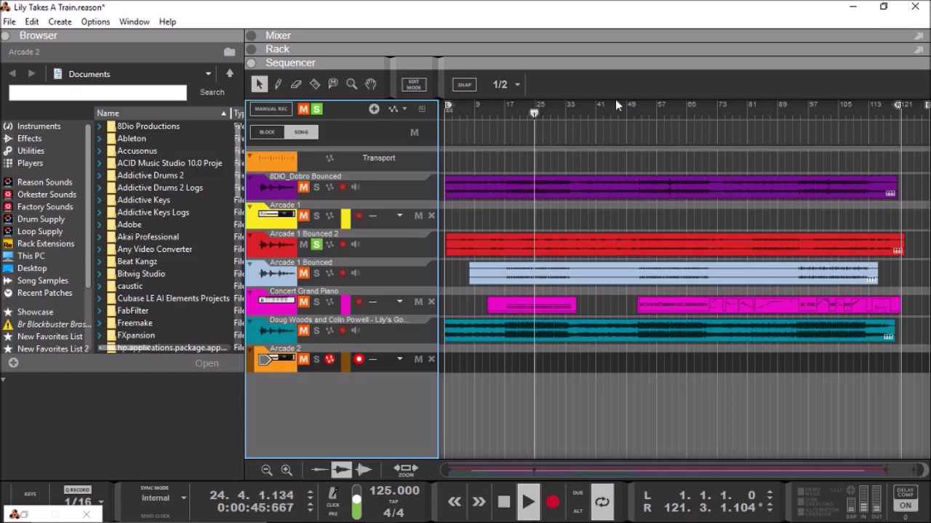
Step: Sample the soloed track at several later points in the song, ending at about bar 105
left_click(659, 110)
left_click(686, 108)
left_click(764, 114)
left_click(771, 110)
left_click(773, 107)
left_click(761, 109)
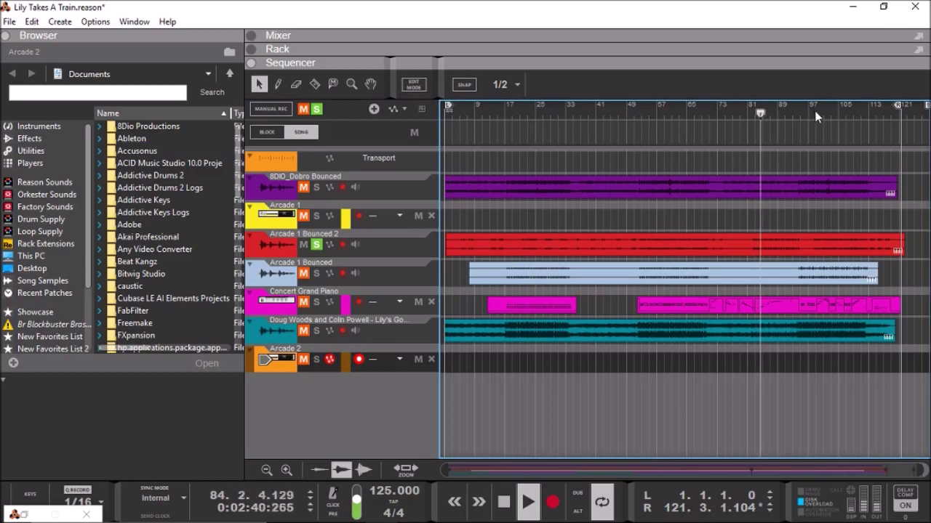
left_click(837, 109)
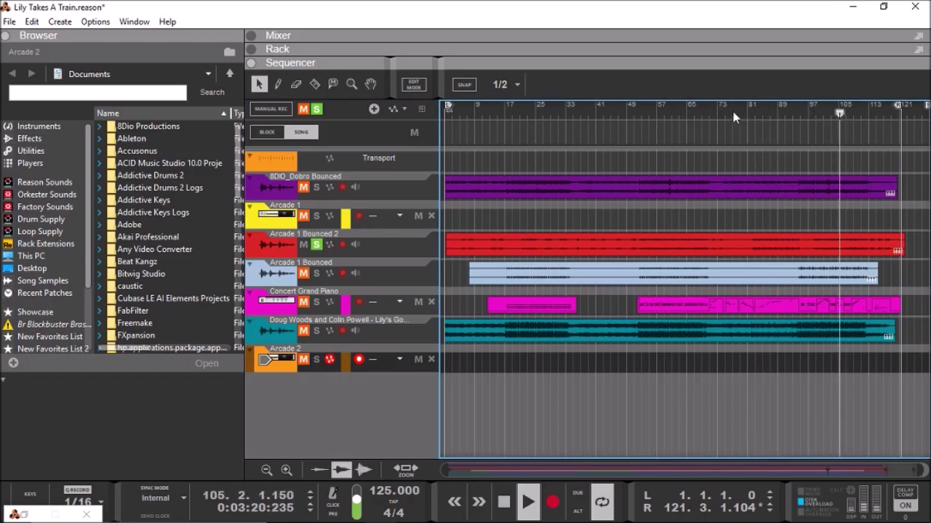
Step: Release the solo on Arcade 1 Bounced 2, stop playback and return to the start of the song
left_click(303, 302)
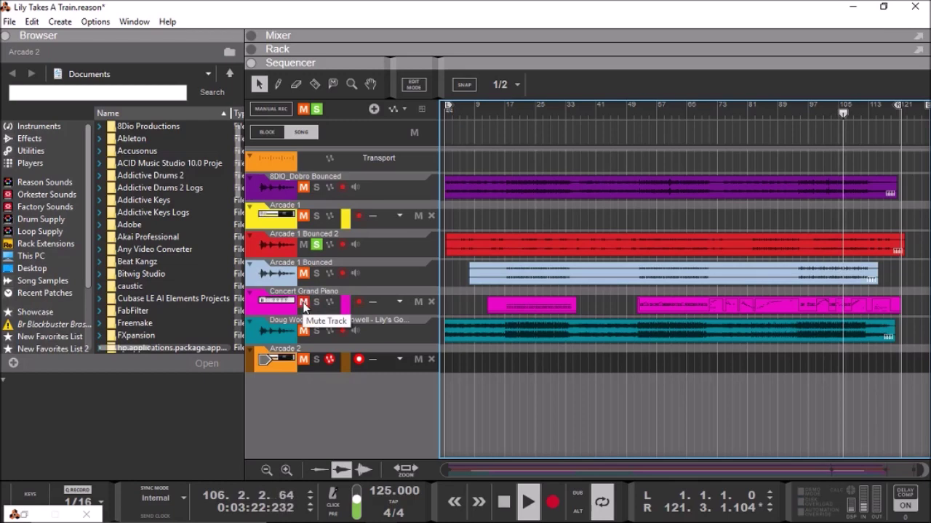
left_click(313, 246)
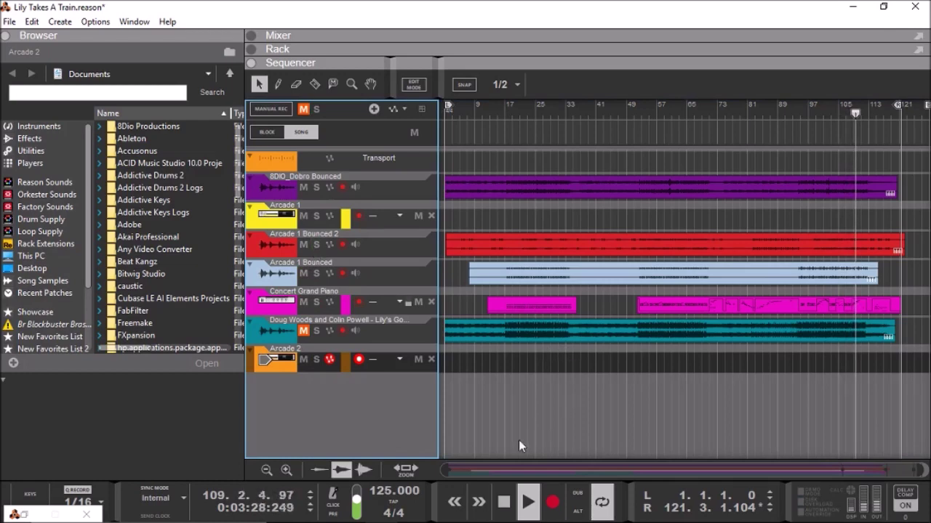
left_click(503, 502)
left_click(503, 502)
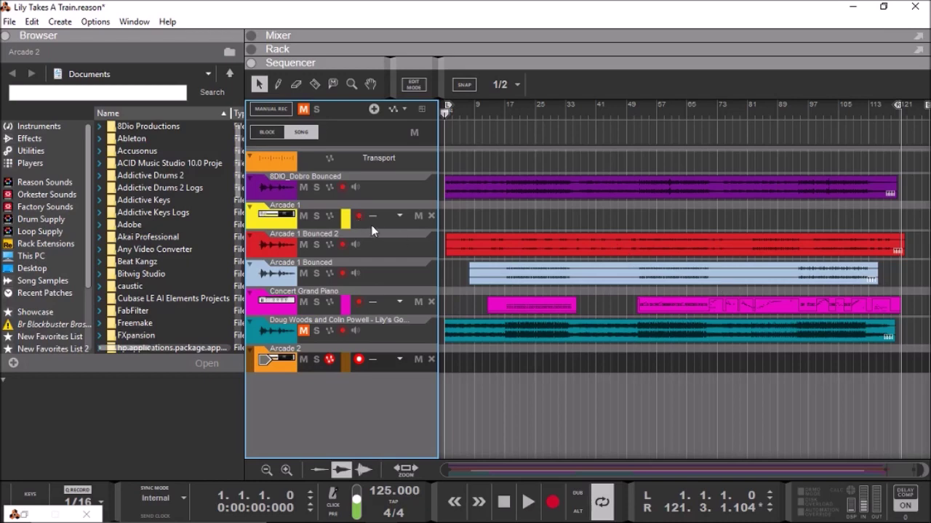
Step: Reopen the Arcade 2 device, move its window aside from the arrangement, and place the song position at about bar 17
double_click(289, 369)
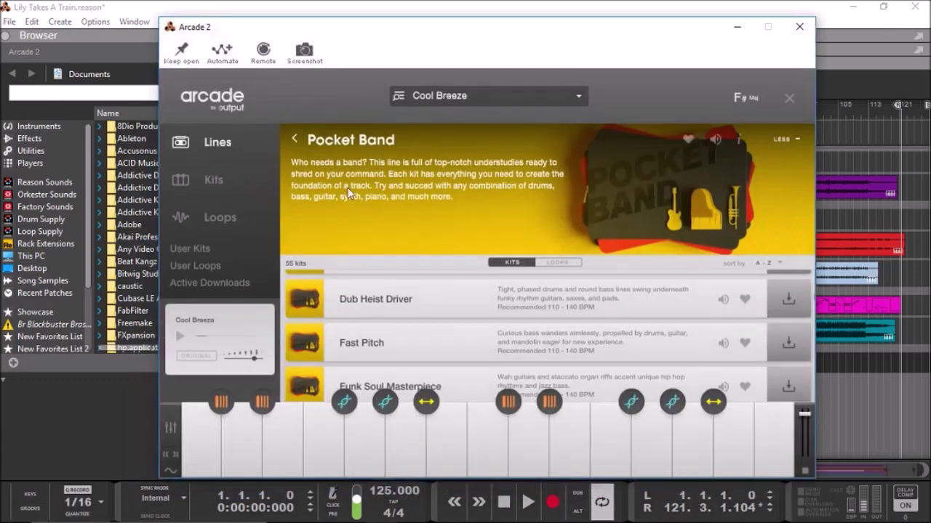
left_click_drag(694, 35, 225, 64)
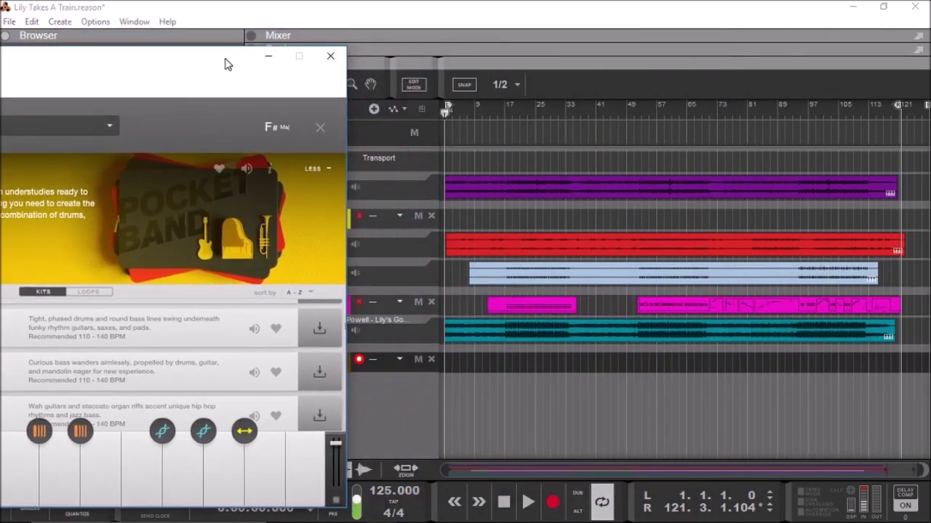
left_click(507, 119)
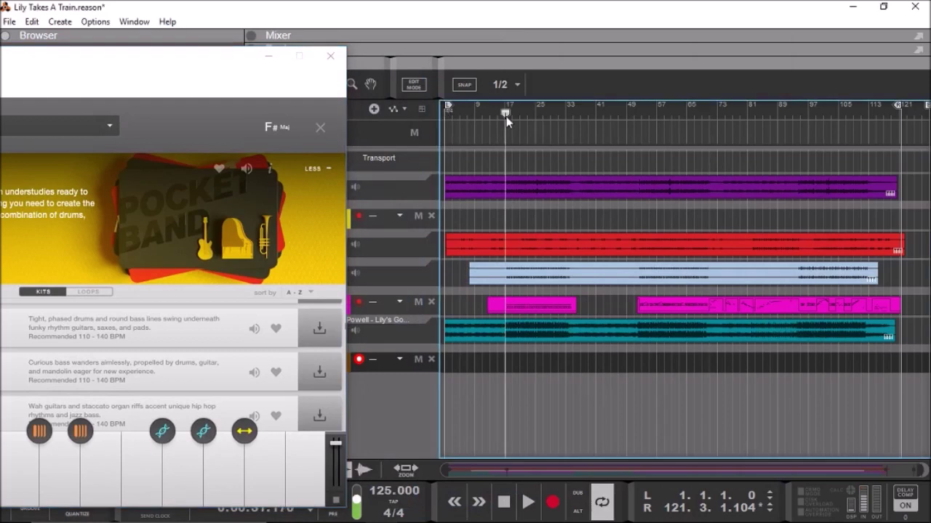
left_click_drag(161, 64, 557, 33)
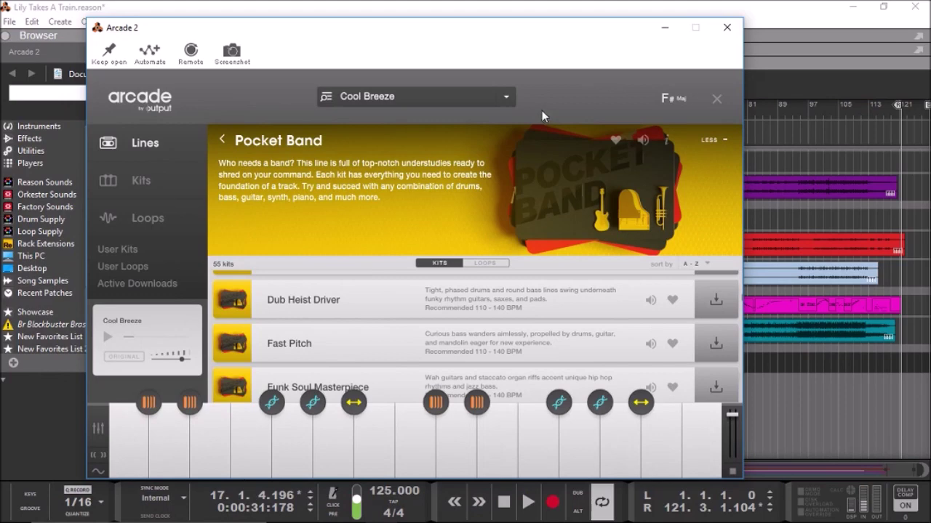
left_click_drag(505, 35, 199, 45)
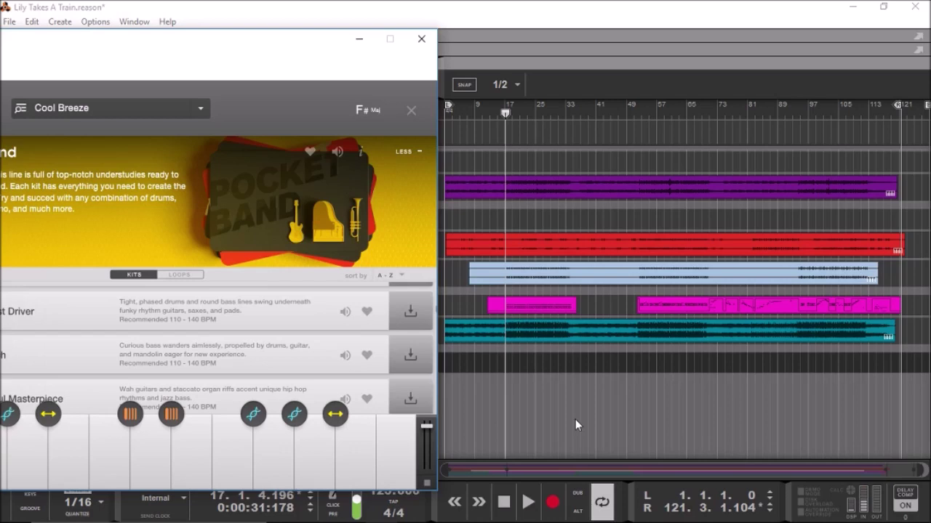
Step: Play the song from bar 17, stop it, and bring the Arcade 2 window back into full view
left_click(528, 502)
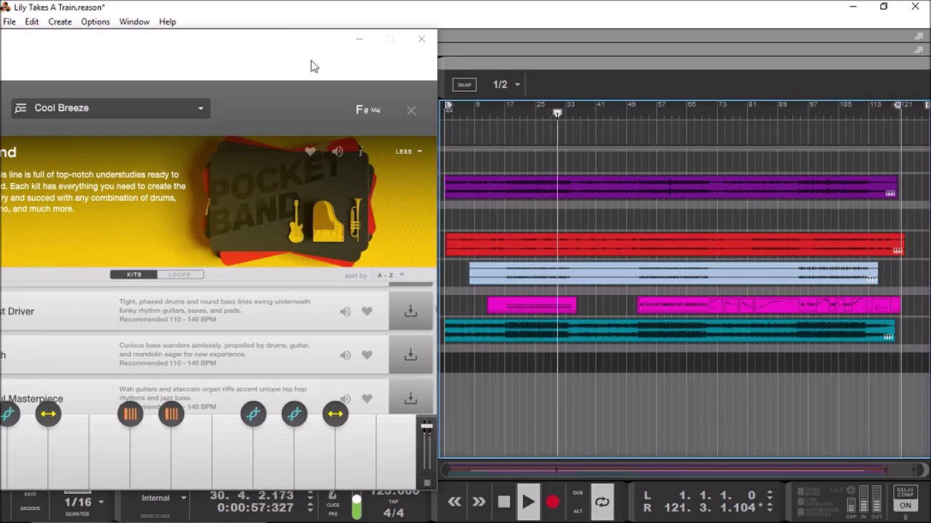
left_click(507, 502)
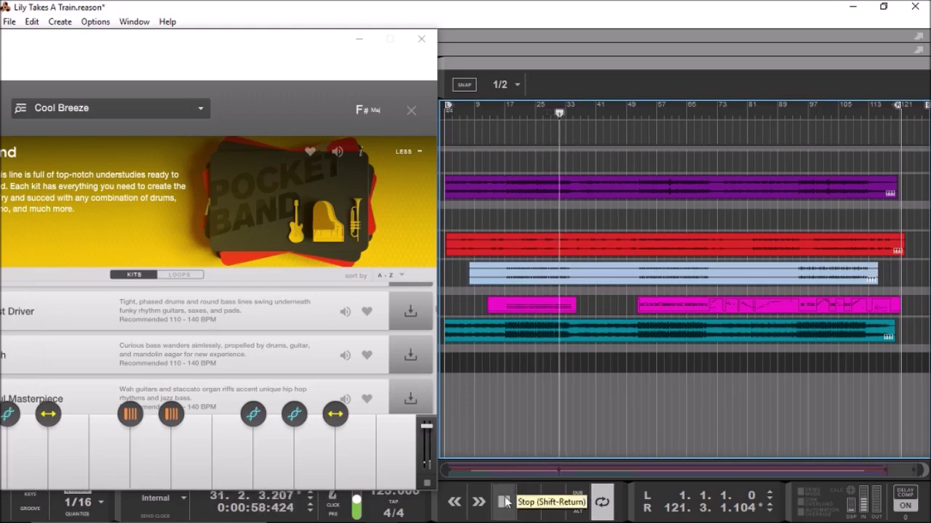
left_click_drag(266, 47, 687, 36)
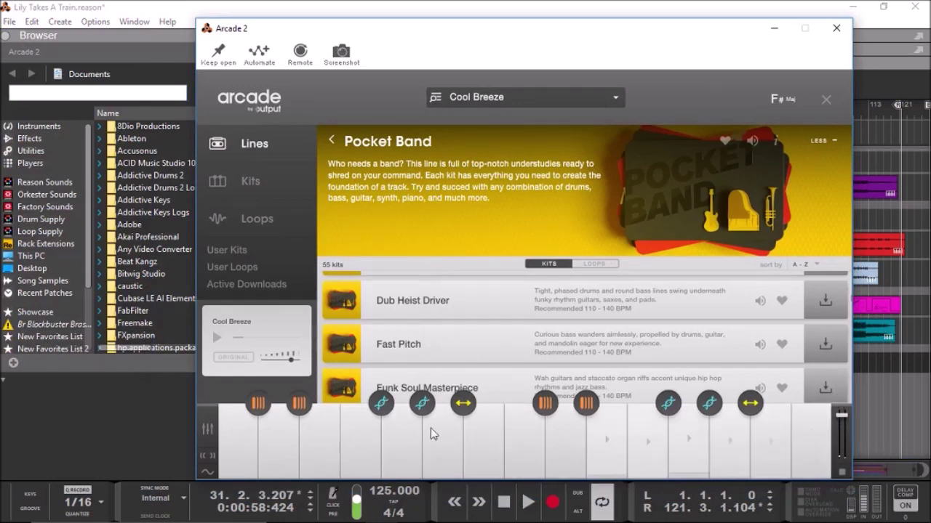
Step: Open the loop on the eighth white key for editing, turn looping off, and audition it
left_click(524, 472)
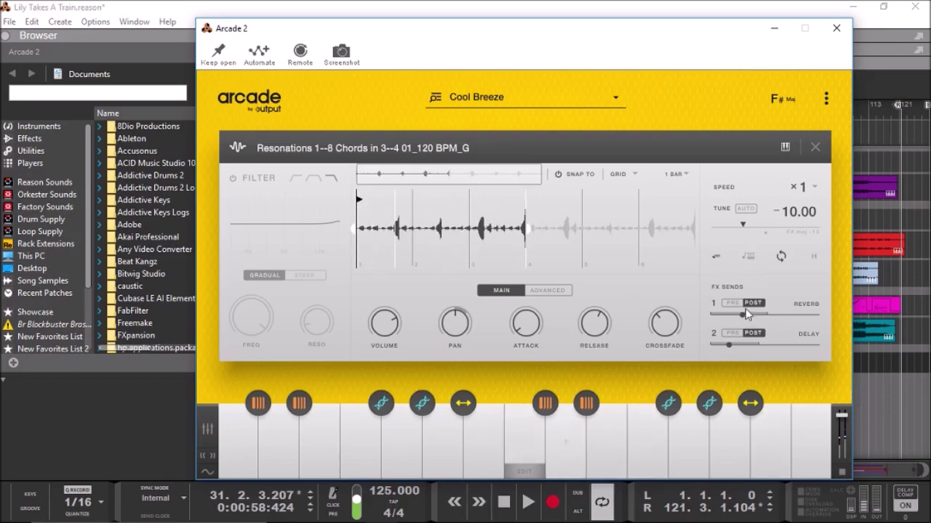
left_click(782, 257)
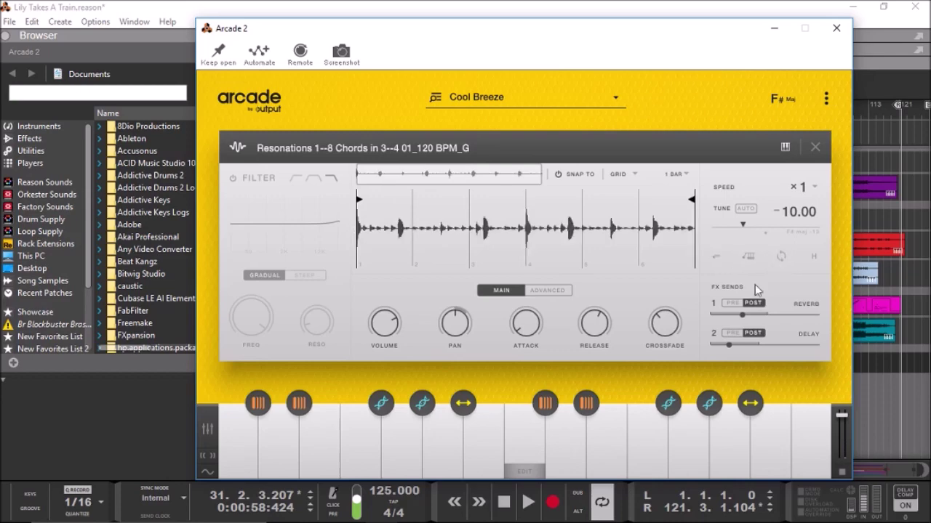
left_click(511, 436)
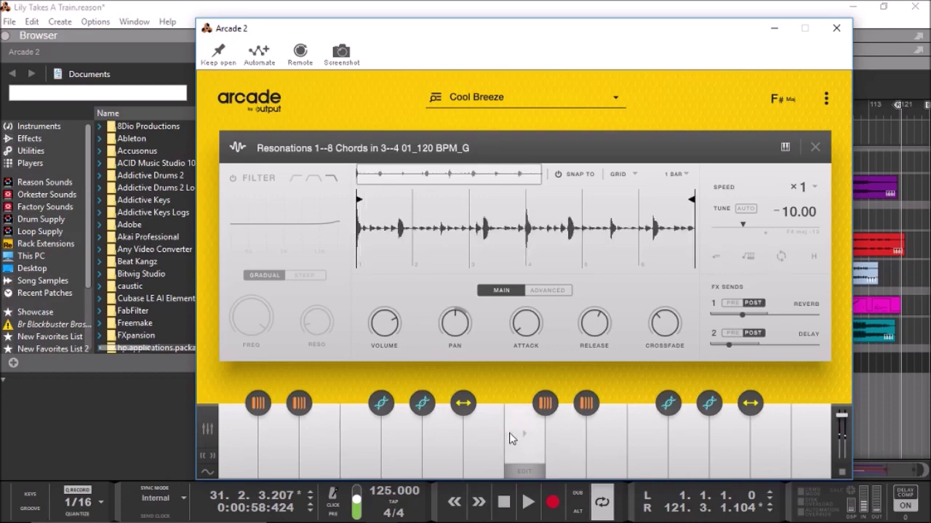
left_click(527, 435)
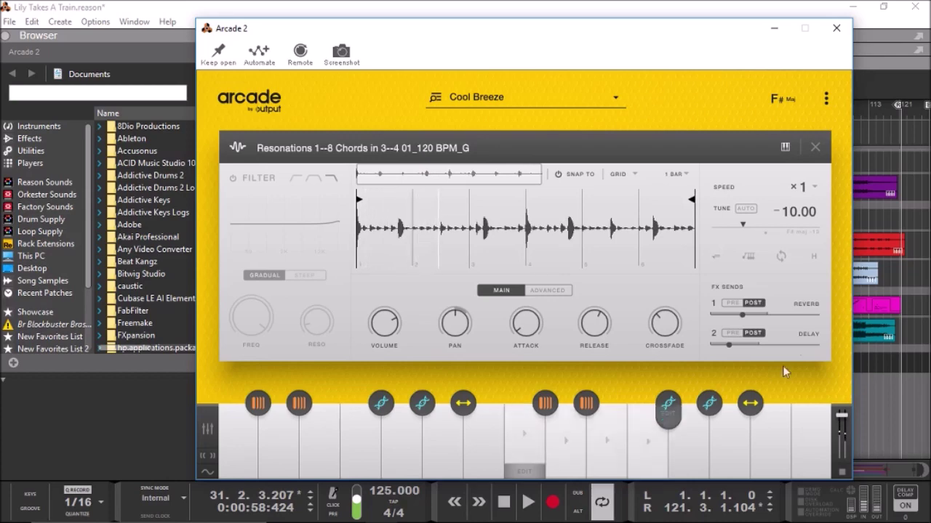
Step: Turn looping back on for the Resonations loop and audition it on its key
left_click(781, 257)
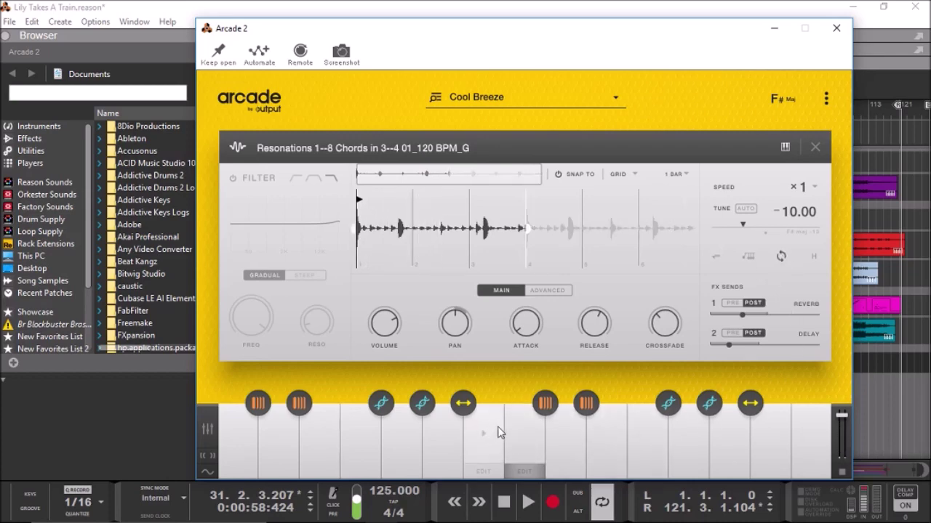
left_click(512, 436)
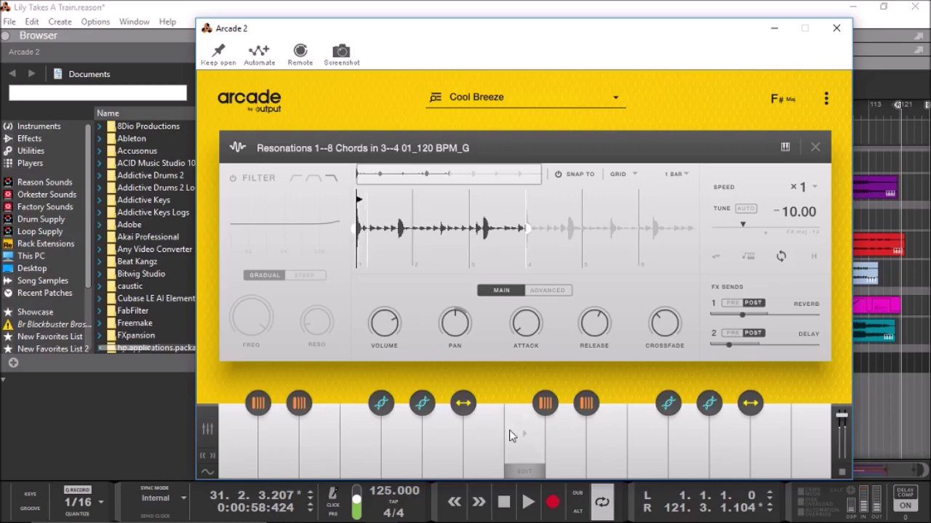
left_click(512, 435)
Step: Audition the Resonations loop reversed with looping off, and restore its forward direction
left_click(717, 259)
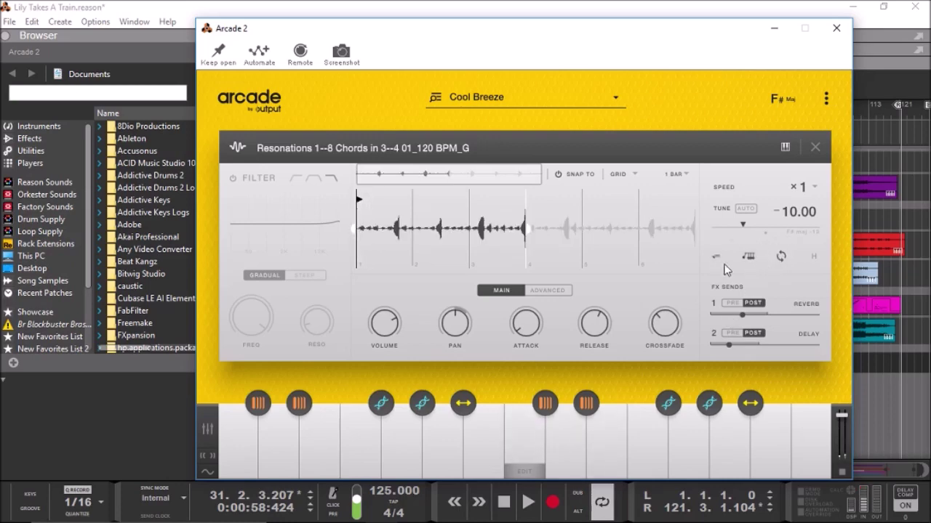
left_click(782, 257)
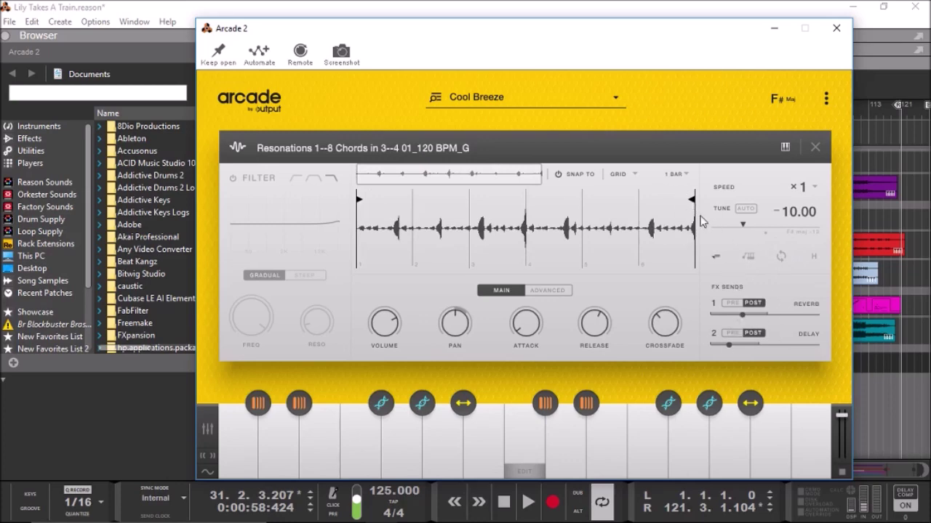
left_click(522, 436)
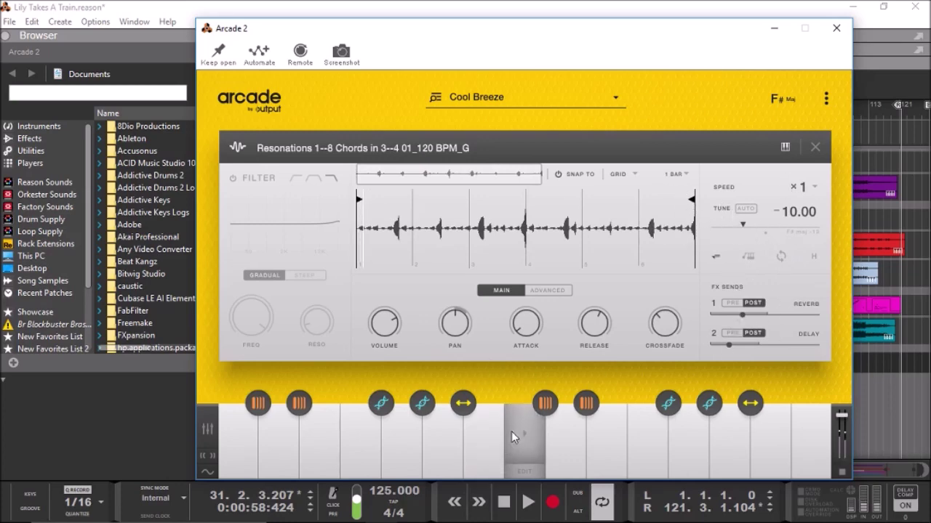
left_click(716, 261)
left_click_drag(596, 428, 519, 426)
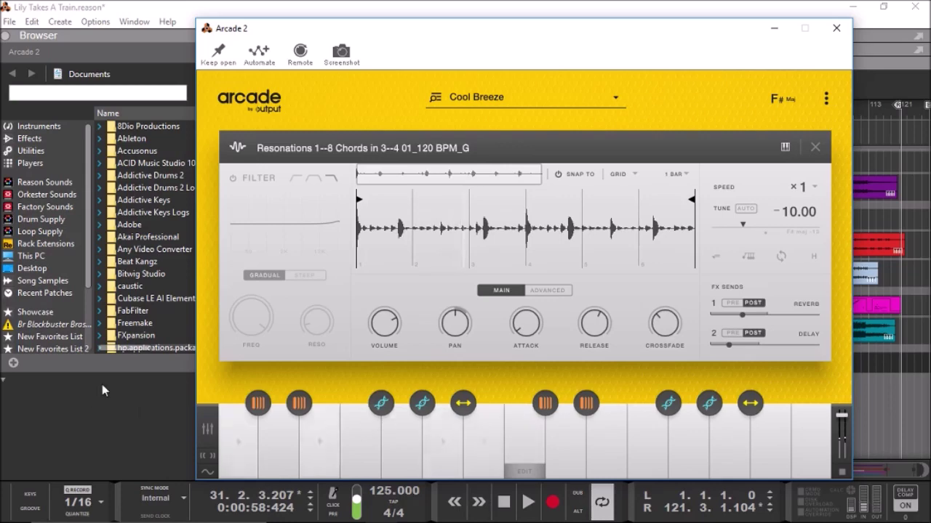
Step: Open the kit mixer, sustain the loop on the ninth white key, and try out its channel's volume and pan
left_click(207, 429)
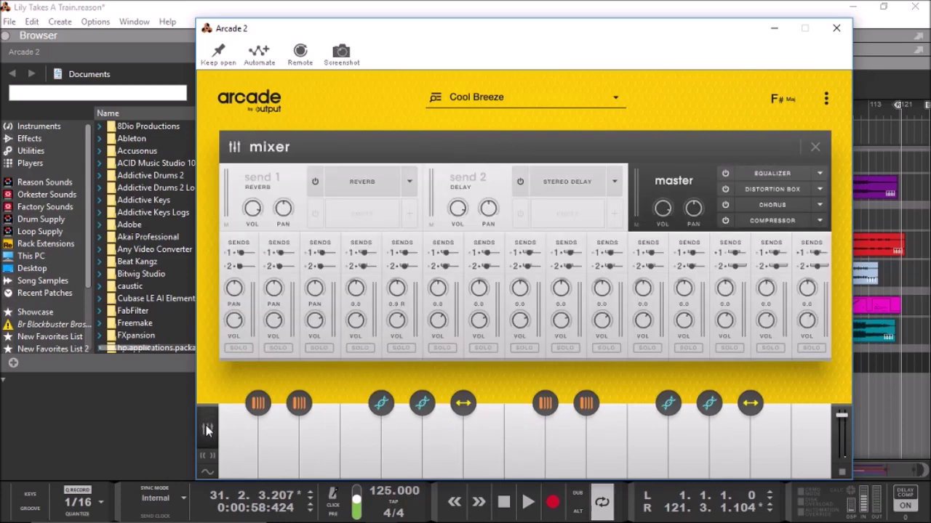
left_click_drag(572, 456, 569, 427)
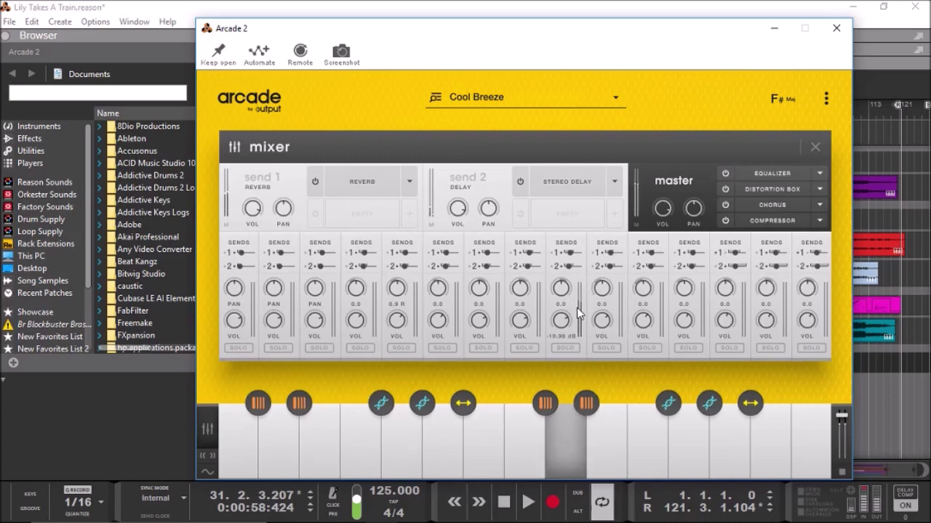
left_click_drag(561, 323, 561, 355)
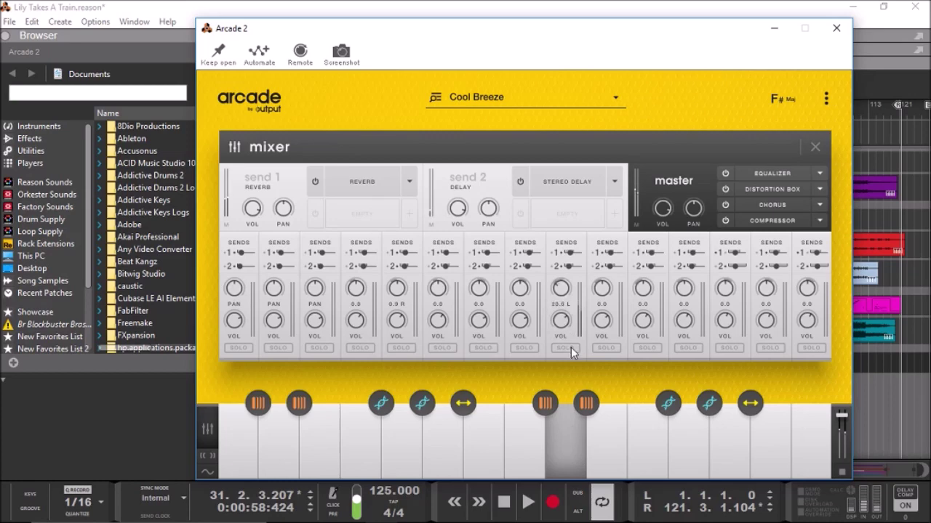
Step: Add a Multi Tap Delay below the reverb on send 1, bypass it, and return to the mixer channels
left_click(407, 213)
left_click(420, 313)
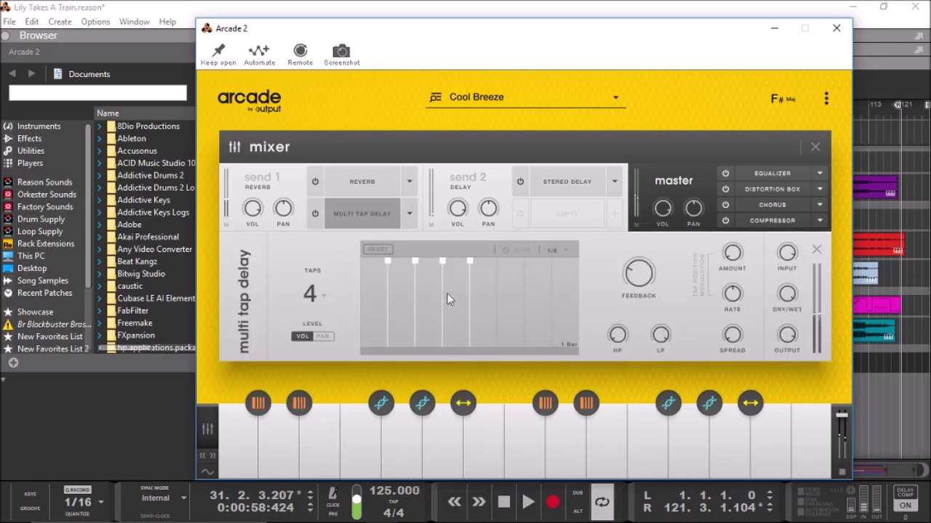
left_click(310, 213)
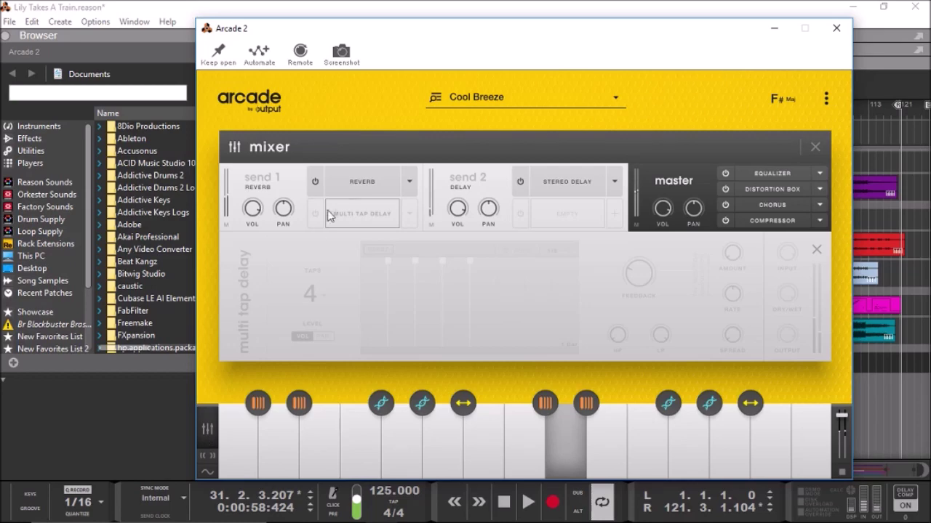
left_click(347, 177)
left_click(359, 179)
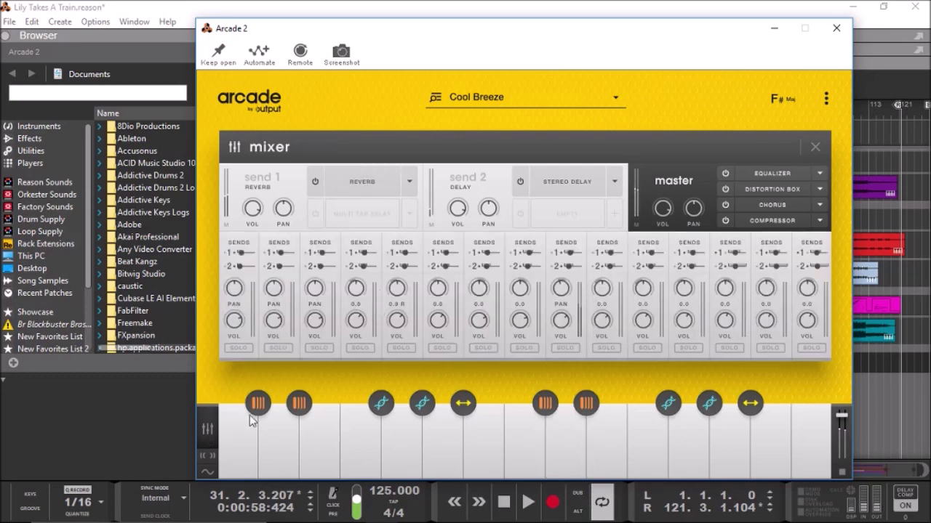
Step: View the kit's macro overview and modulation overview, and return to the mixer
left_click(208, 456)
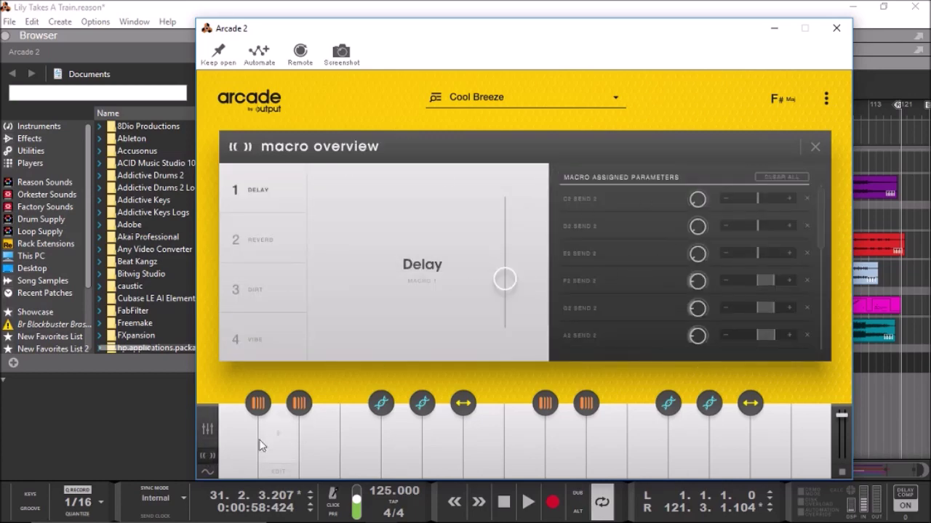
left_click(207, 474)
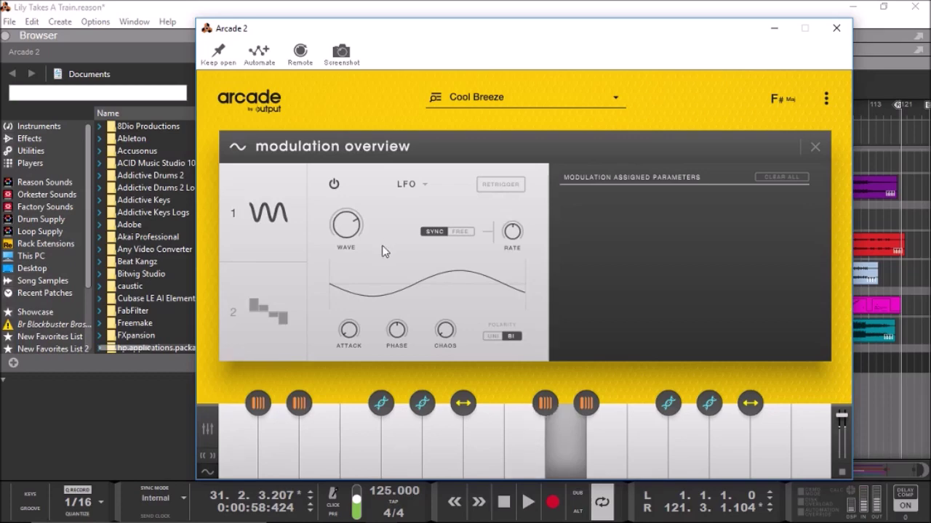
left_click(204, 428)
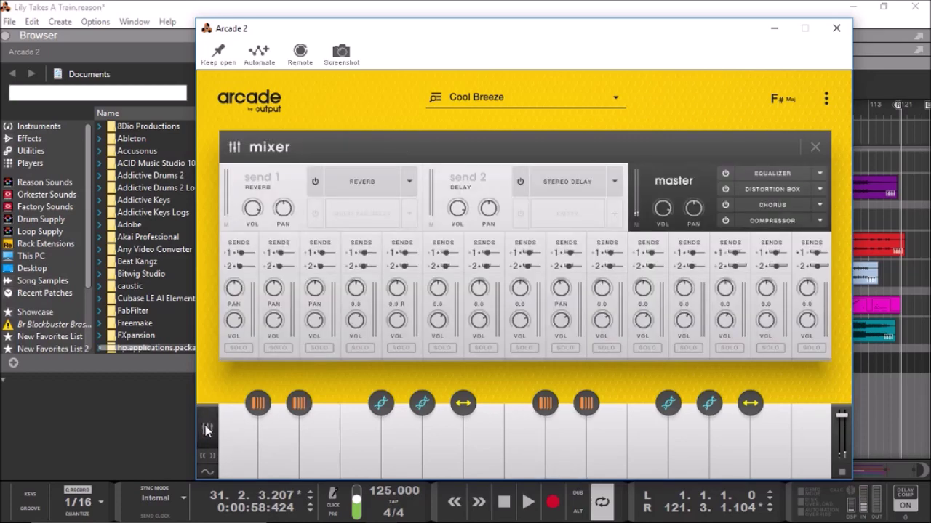
Step: Browse from the Pocket Band kits back to the list of Lines, and return to the Cool Breeze main screen
left_click(478, 100)
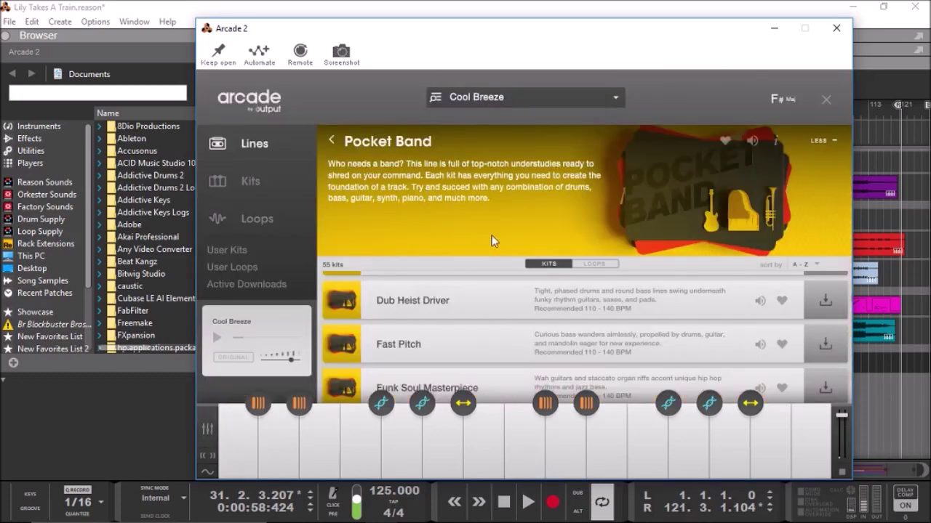
left_click(335, 140)
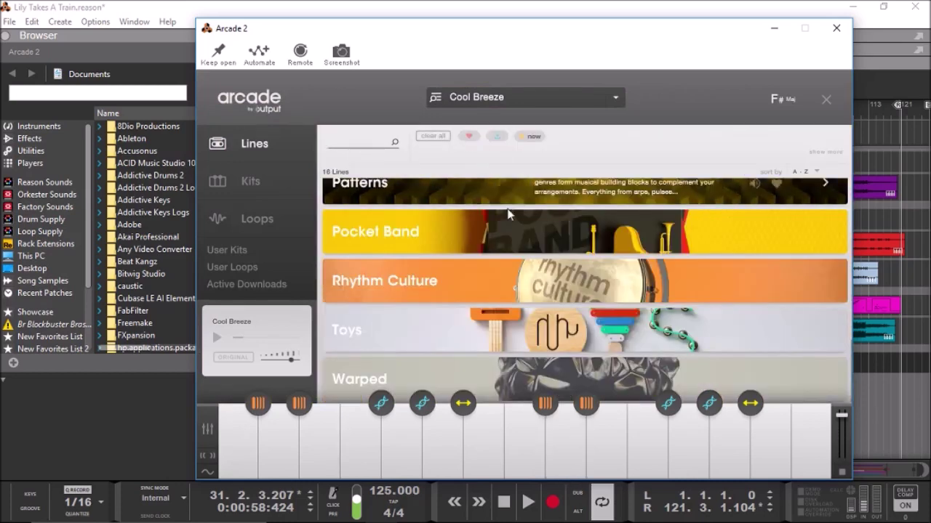
left_click(478, 97)
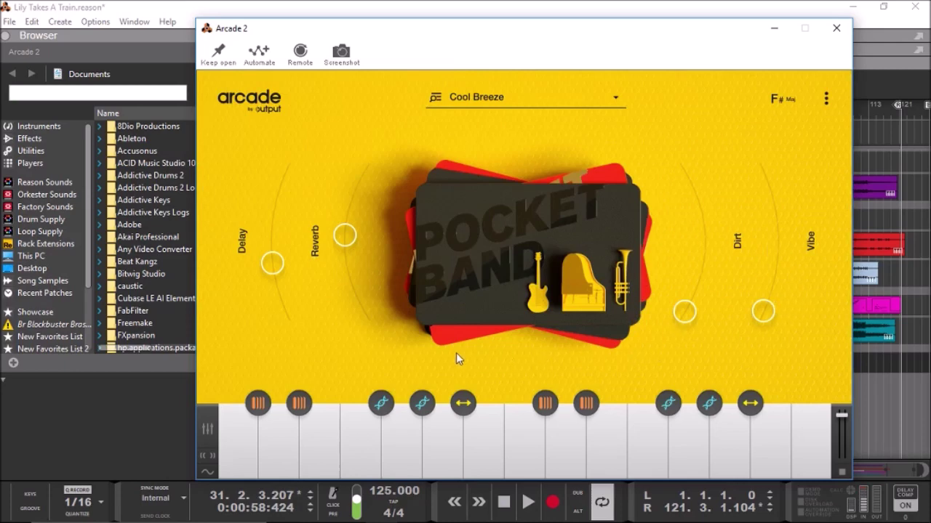
Step: Try out the macros by lowering Reverb slightly, raising Dirt to maximum, Vibe slightly, and Delay to a high level
left_click_drag(345, 235, 362, 206)
left_click_drag(371, 289, 349, 244)
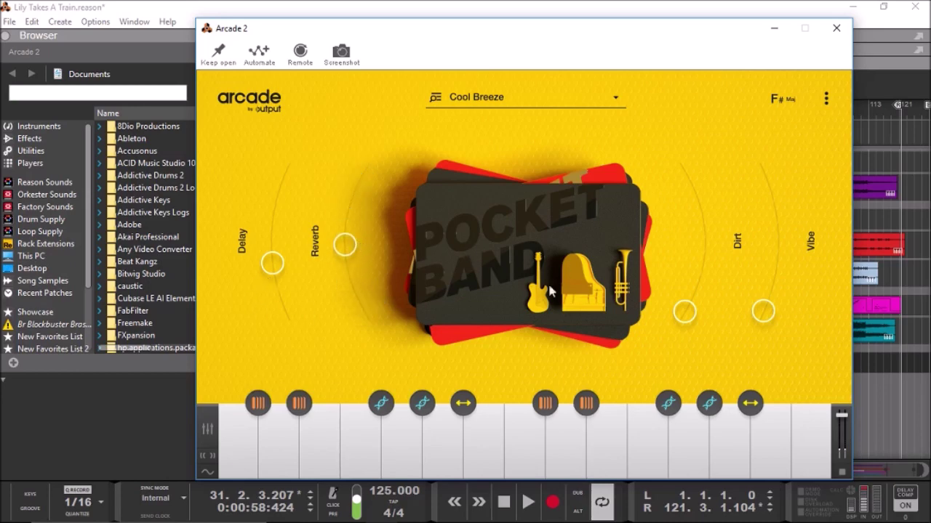
left_click_drag(684, 313, 692, 192)
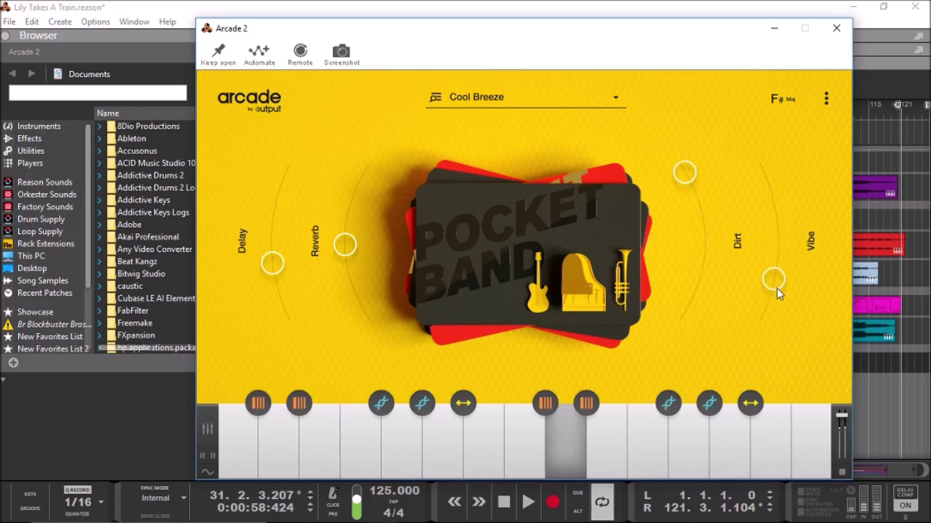
left_click_drag(273, 254, 276, 199)
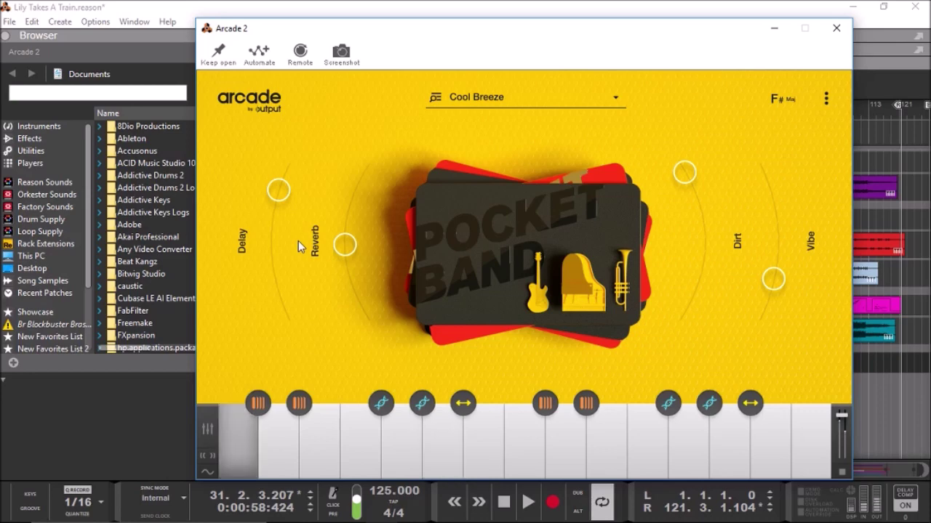
Step: Bring the Dirt macro down to minimum, and settle Reverb and Delay at low levels after trying a high Reverb
left_click_drag(684, 172, 696, 310)
left_click_drag(772, 279, 772, 211)
left_click_drag(347, 249, 366, 174)
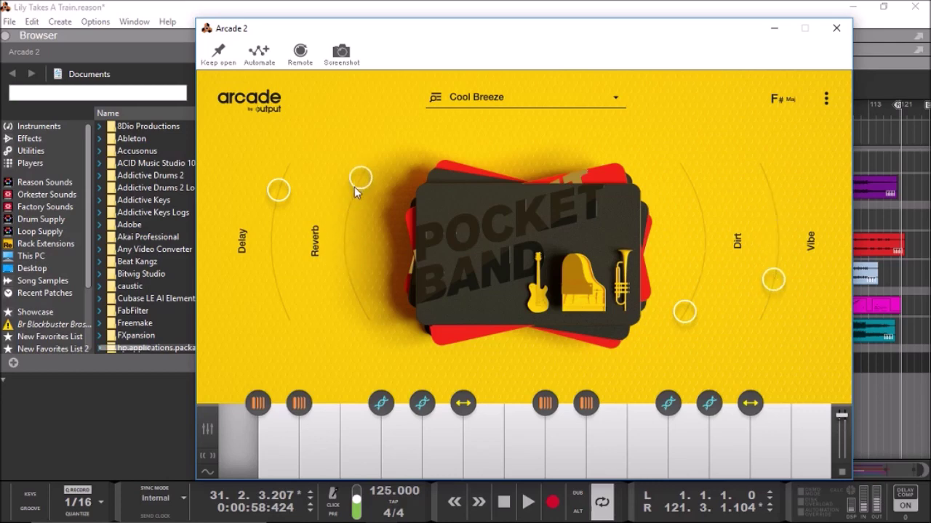
left_click_drag(347, 250, 350, 287)
left_click_drag(278, 190, 294, 267)
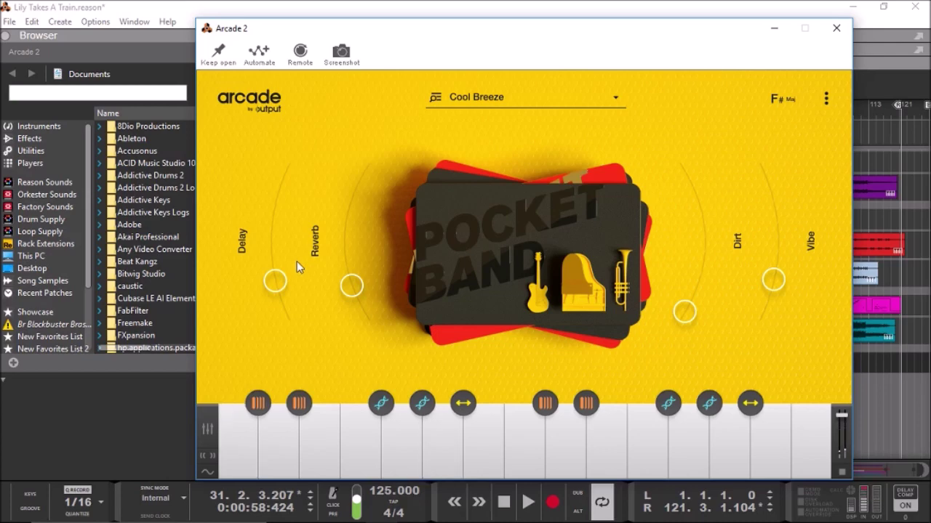
Step: Open the Repeater modifier on the sixth black key, invert its step sequencer pattern, and audition it
mouse_move(381, 409)
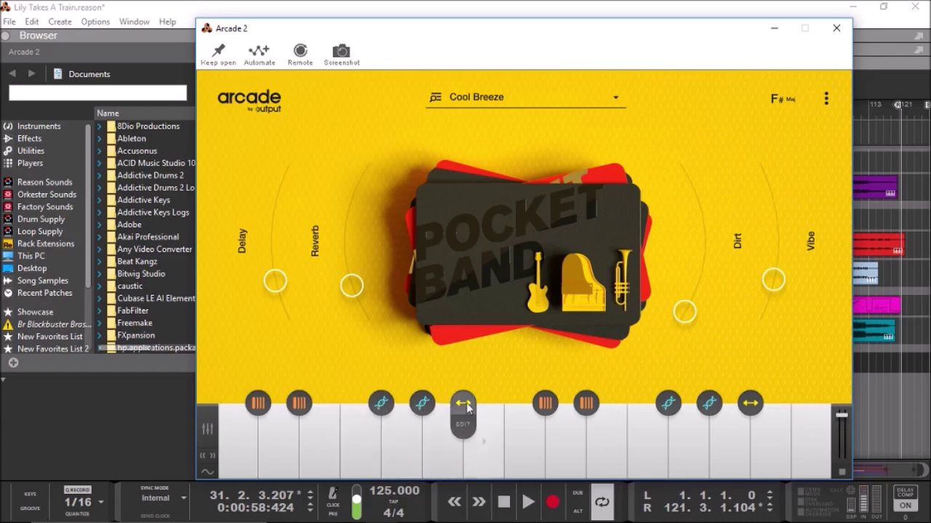
mouse_move(554, 411)
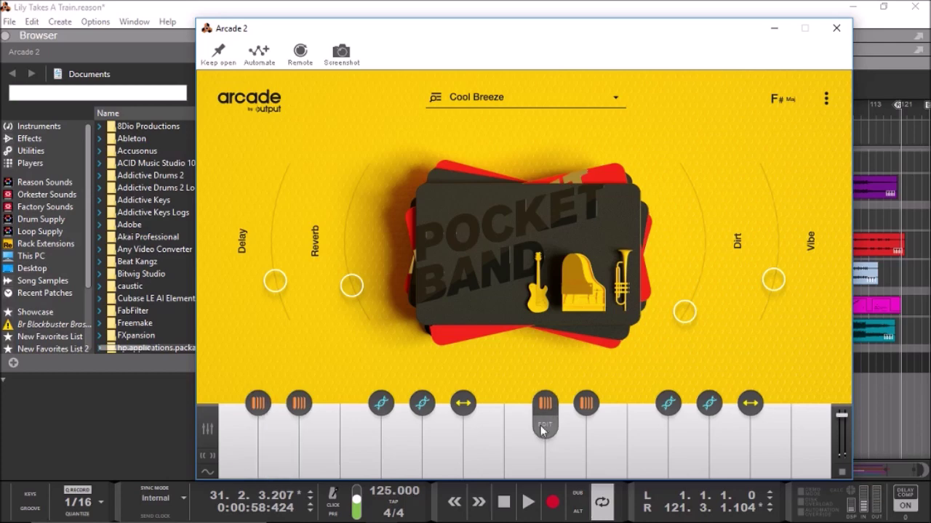
left_click(542, 429)
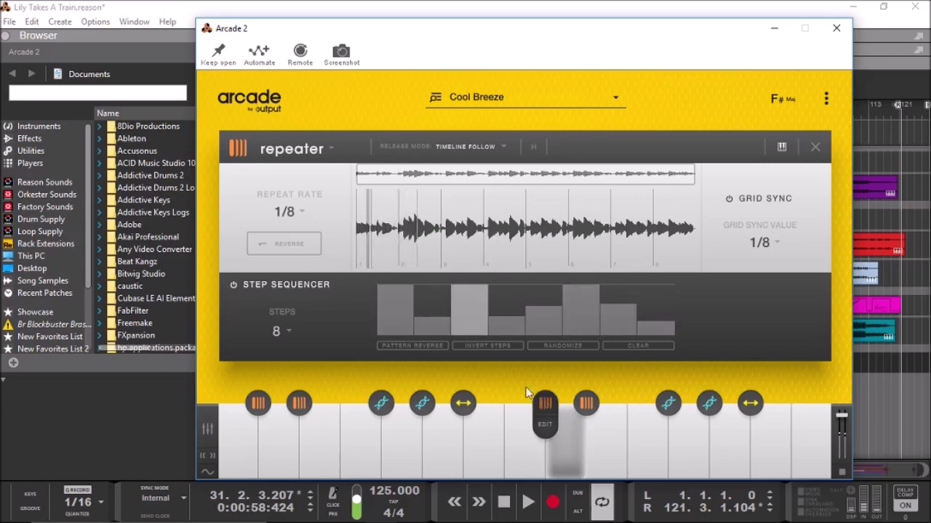
left_click(476, 346)
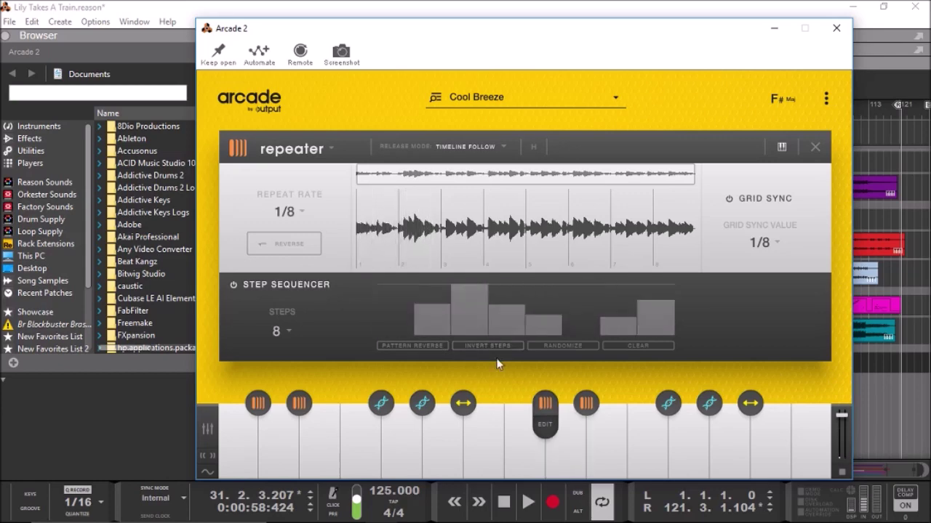
left_click(544, 406)
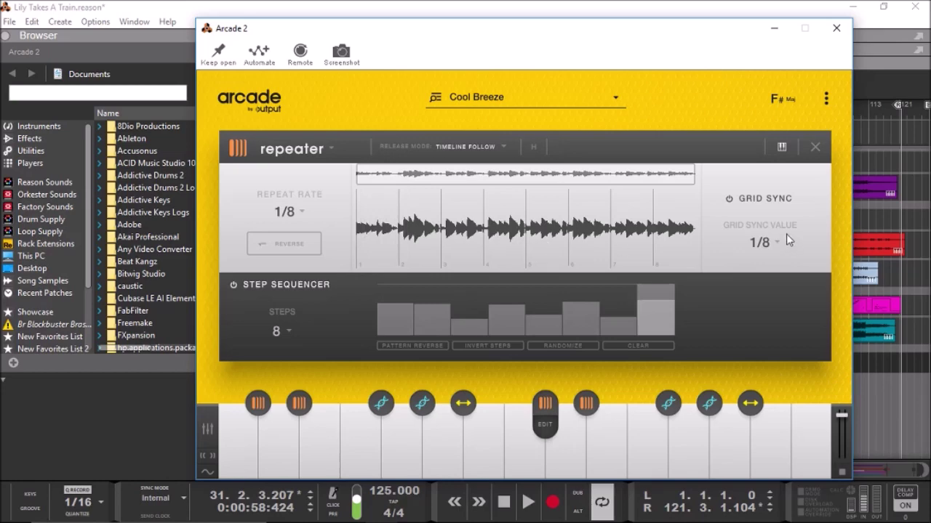
Step: Set the Repeater's step sequencer to 16 steps, draw levels for steps 9 to 15, and audition the pattern
left_click(281, 332)
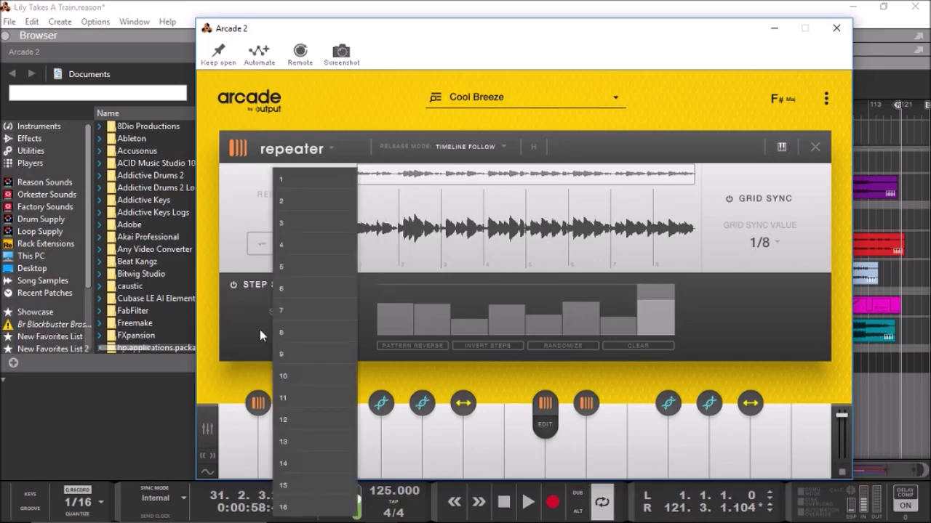
left_click(293, 507)
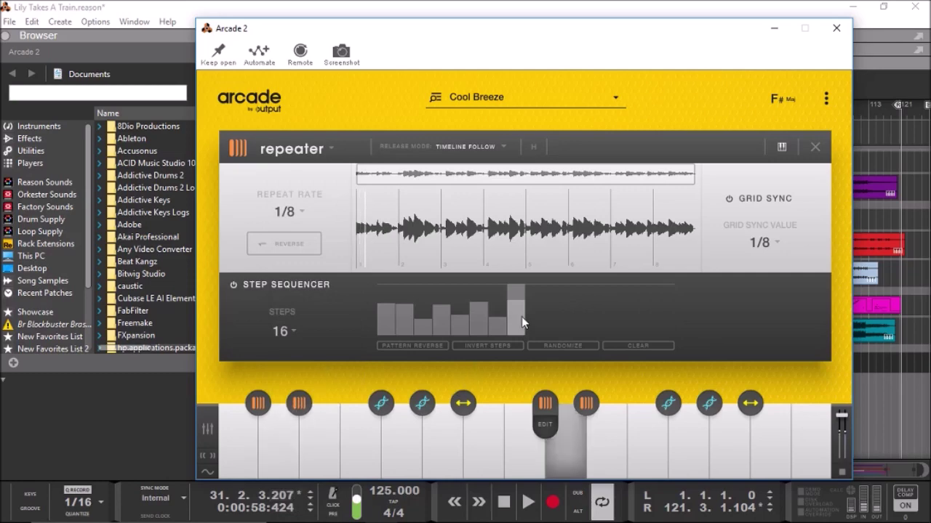
mouse_move(525, 314)
left_mouse_down()
mouse_move(584, 314)
mouse_move(594, 303)
mouse_move(654, 296)
left_mouse_up()
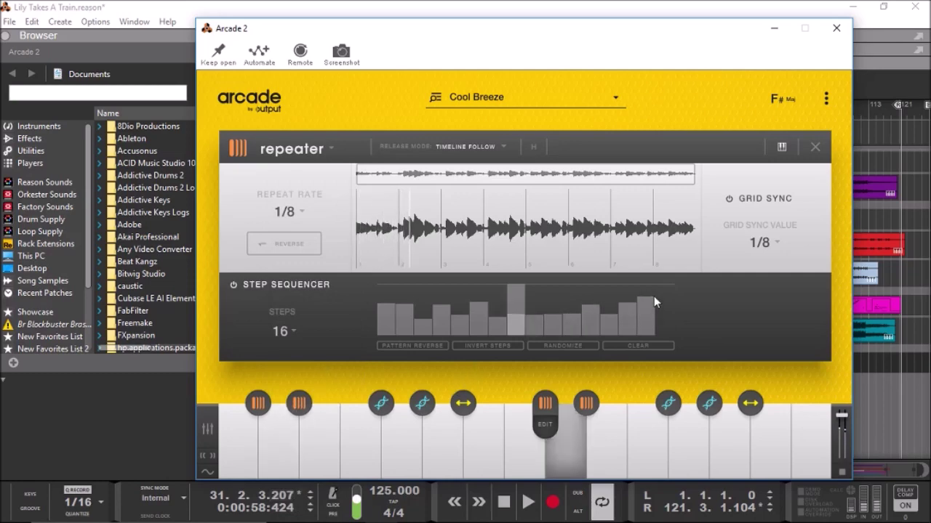
left_click(548, 400)
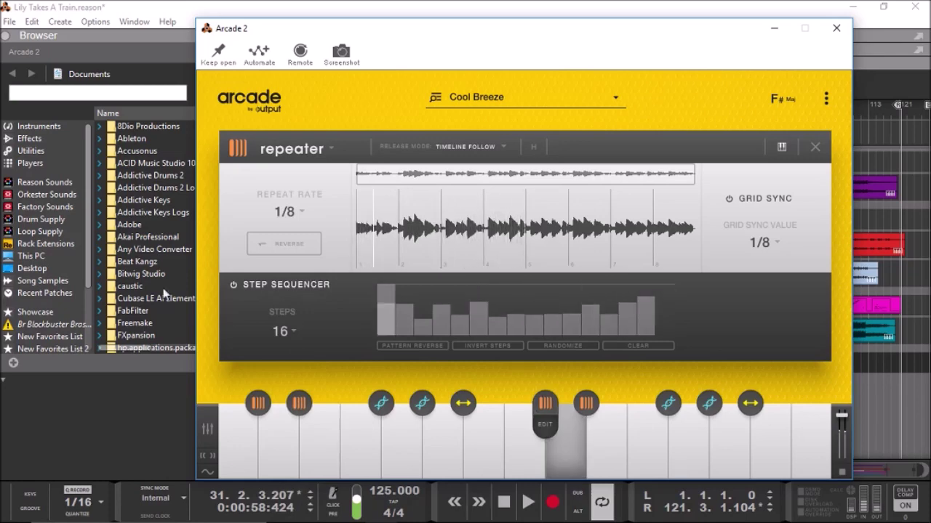
Step: Change the sixth black key's modifier to Playhead and move its cue point to marker 3 on the waveform
left_click(329, 148)
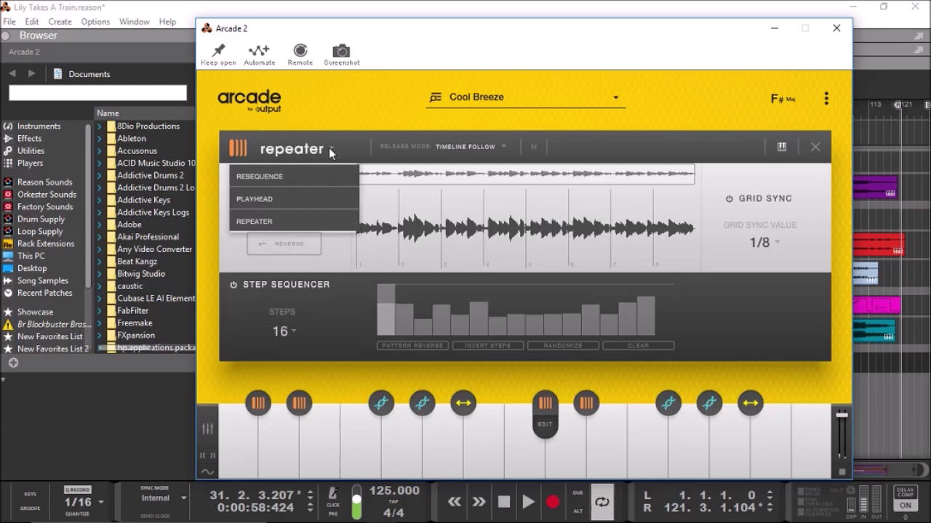
left_click(259, 198)
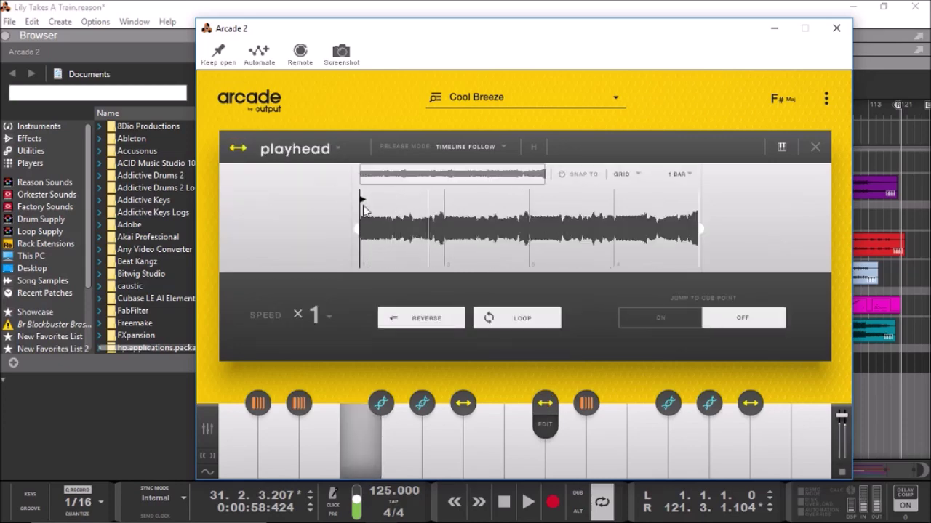
left_click_drag(363, 209, 533, 232)
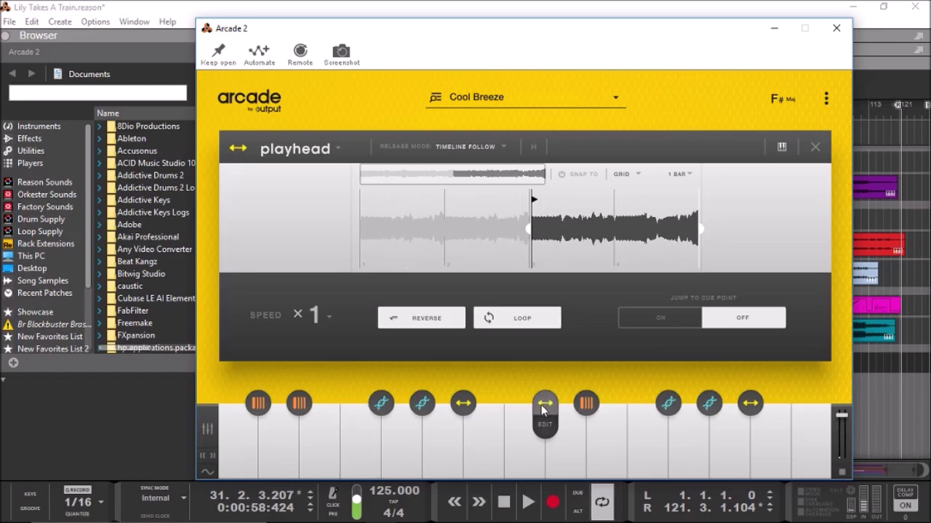
Step: Move the Playhead cue point back to the loop's start and change the modifier back to Repeater
mouse_move(531, 202)
left_mouse_down()
mouse_move(509, 203)
mouse_move(560, 216)
mouse_move(319, 217)
left_mouse_up()
mouse_move(524, 236)
left_mouse_down()
mouse_move(535, 234)
mouse_move(473, 234)
mouse_move(529, 247)
left_mouse_up()
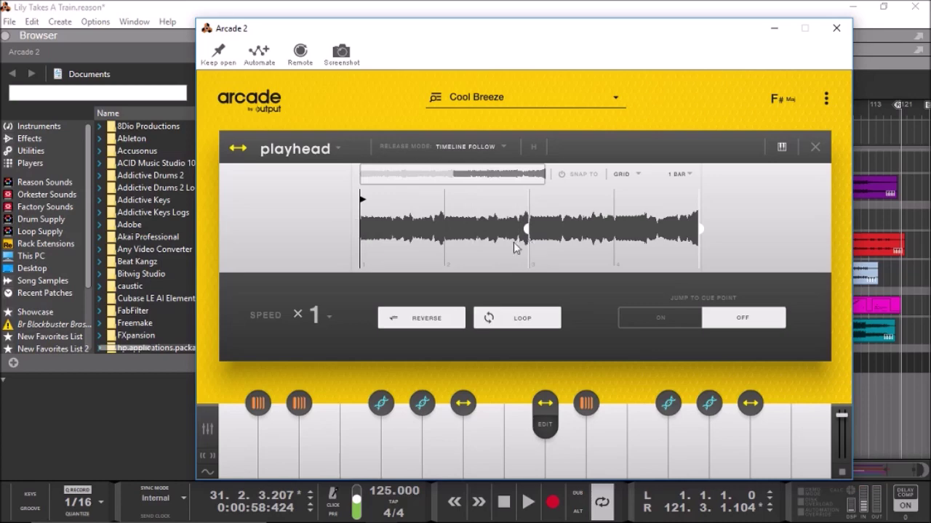
left_click(339, 145)
left_click(253, 222)
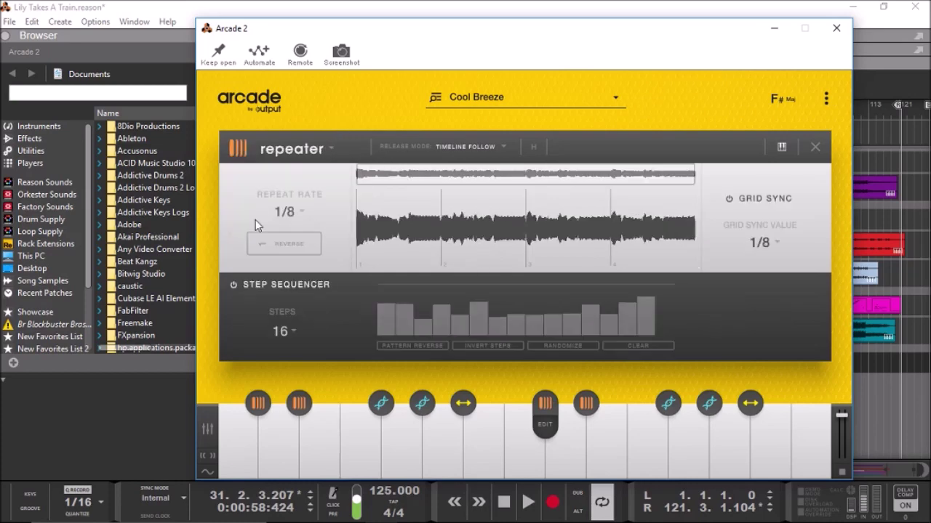
Step: Change the sixth black key's modifier to Resequence and set it to 16 steps
left_click(291, 150)
left_click(261, 176)
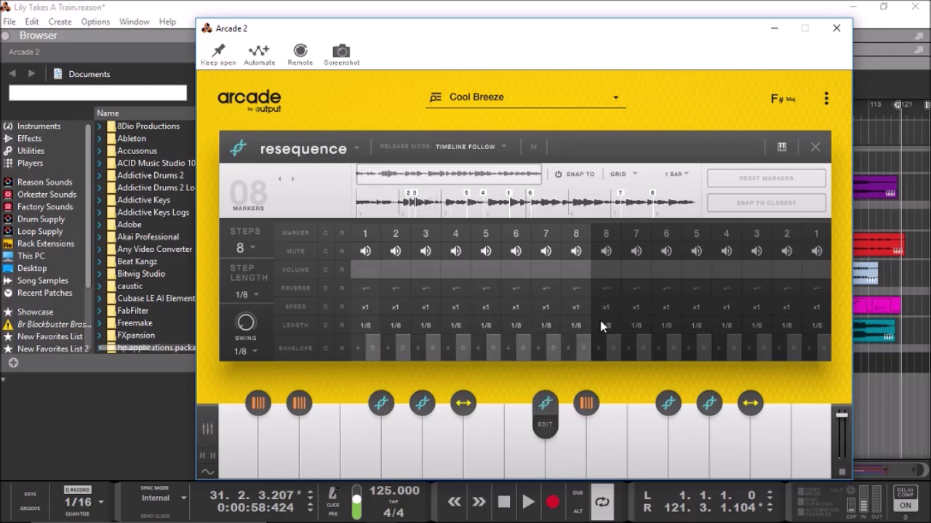
left_click(254, 247)
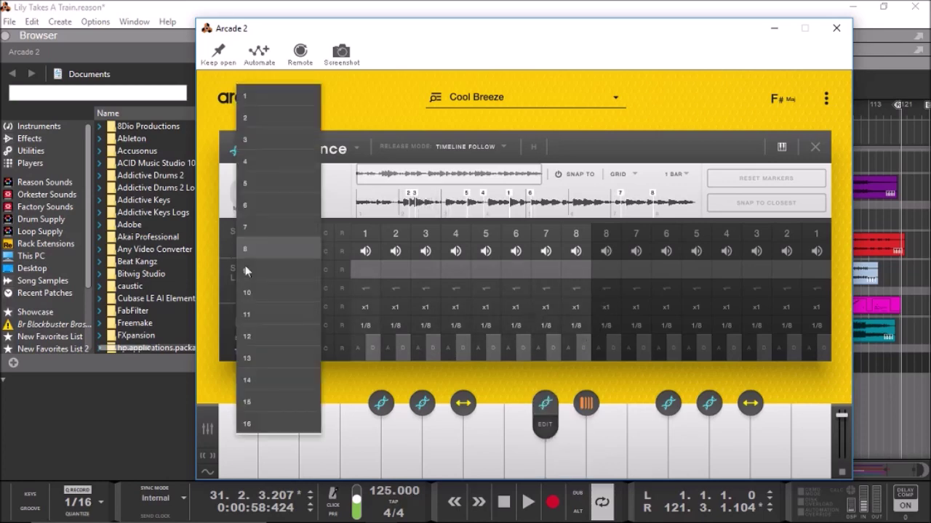
left_click(248, 425)
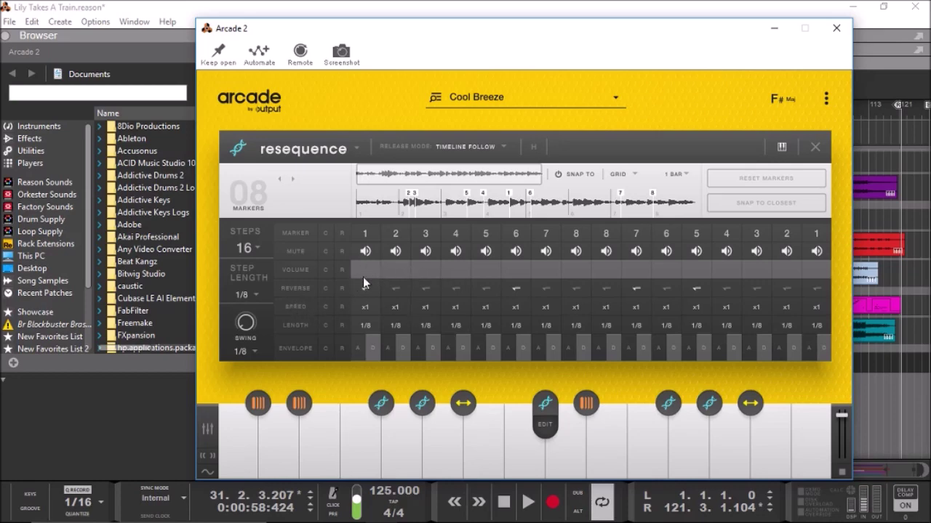
Step: Mute steps 3, 7, 8, 10 and 13 of the Resequence pattern
left_click(425, 251)
left_click(545, 252)
left_click(576, 252)
left_click(635, 252)
left_click(726, 252)
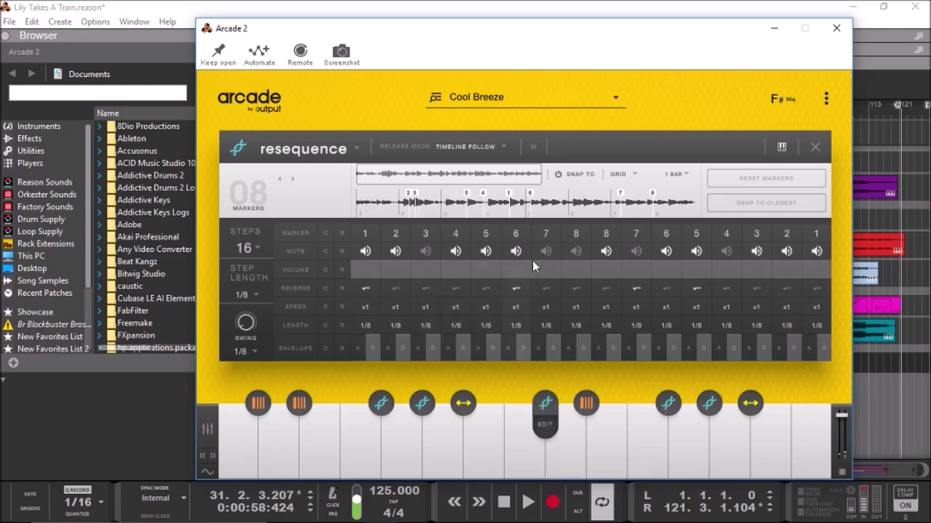
Step: View the Resequence release mode options without changing them, and close the modifier editor
left_click(500, 147)
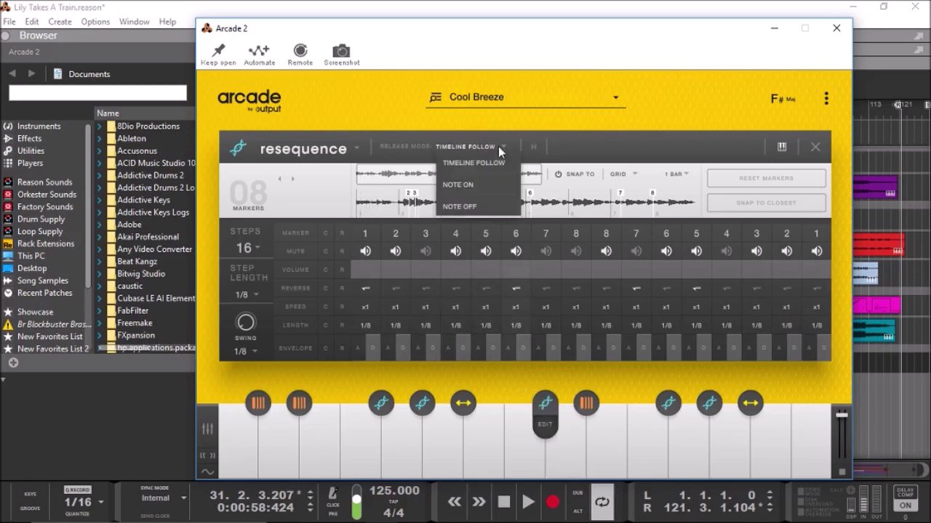
left_click(509, 148)
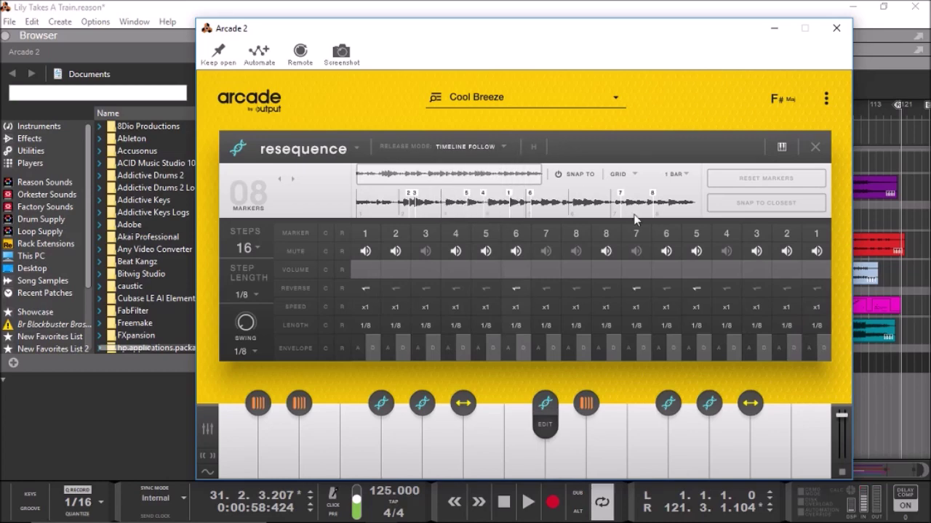
left_click(543, 429)
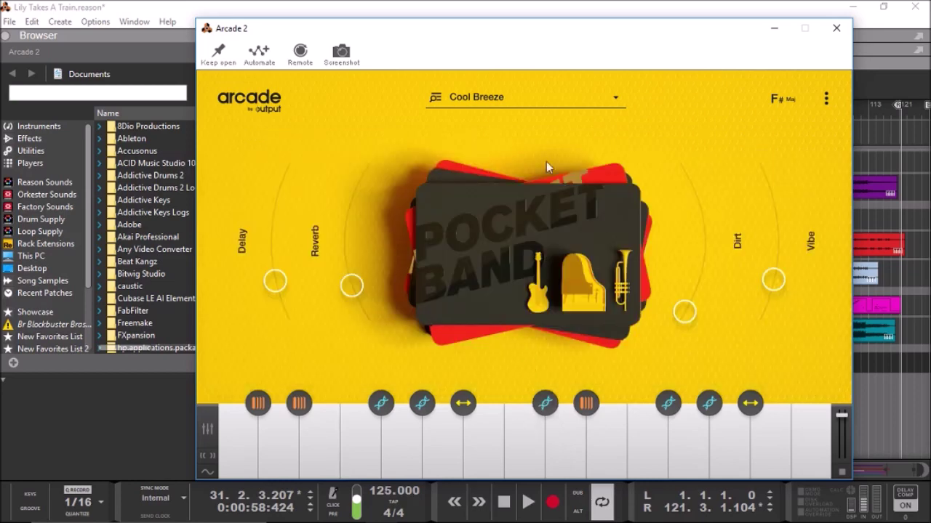
Step: View the kits of the Pocket Band line and return to the Cool Breeze main screen
left_click(466, 100)
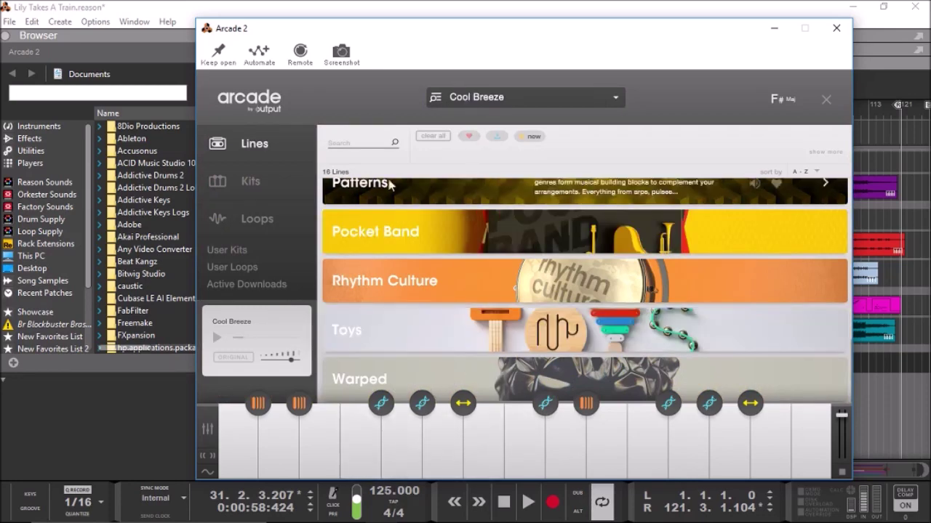
left_click(470, 237)
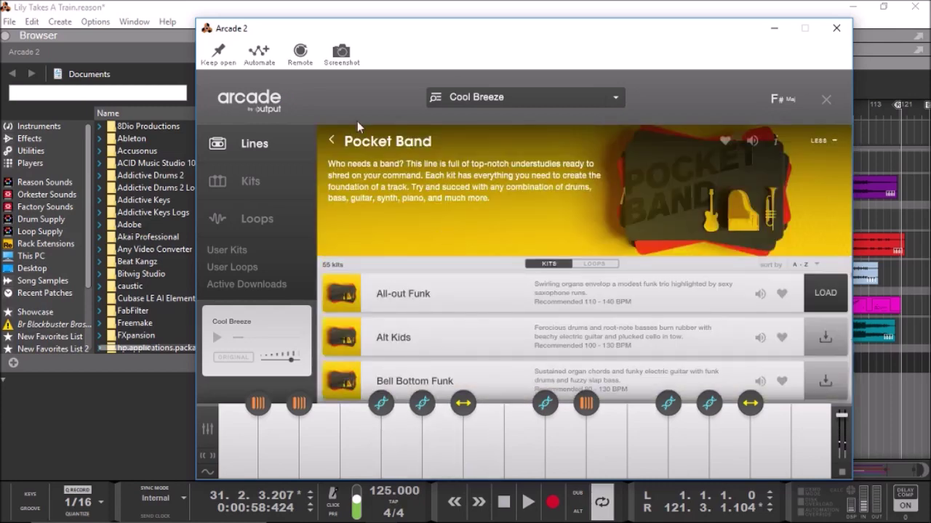
left_click(479, 104)
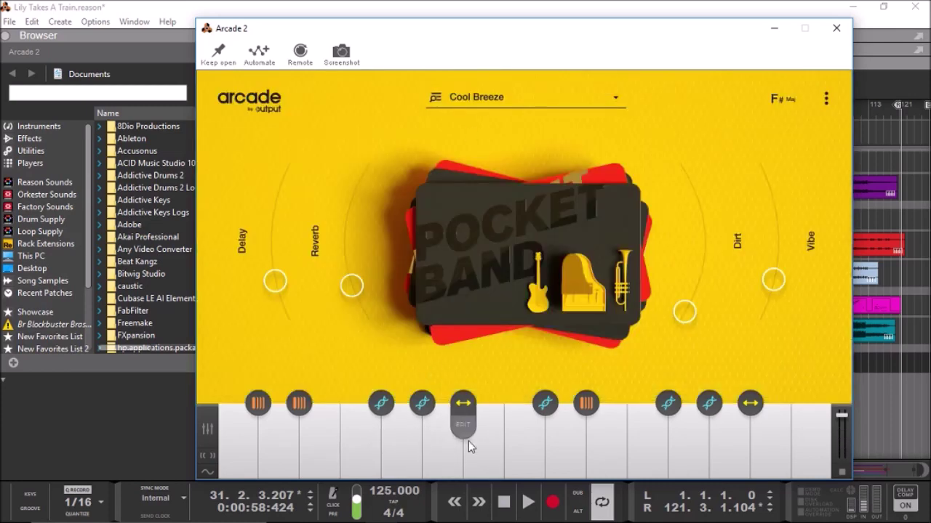
Step: View a black key's Playhead modifier settings, and look through the library's full kit and loop lists
left_click(468, 437)
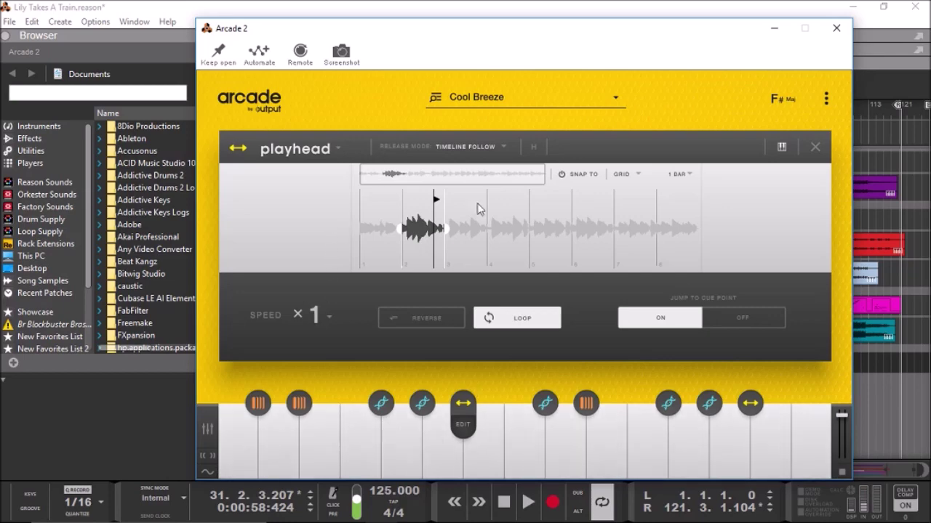
left_click(491, 99)
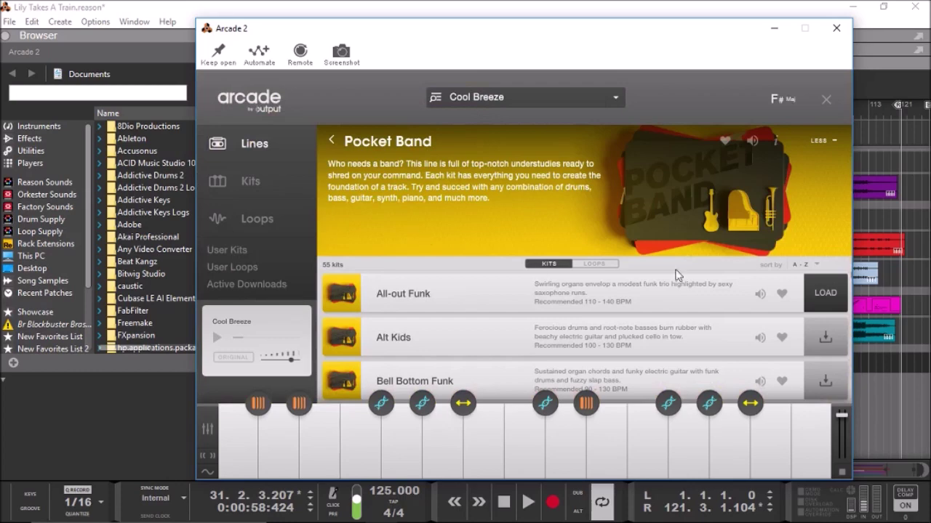
left_click(250, 188)
left_click(255, 221)
left_click(249, 182)
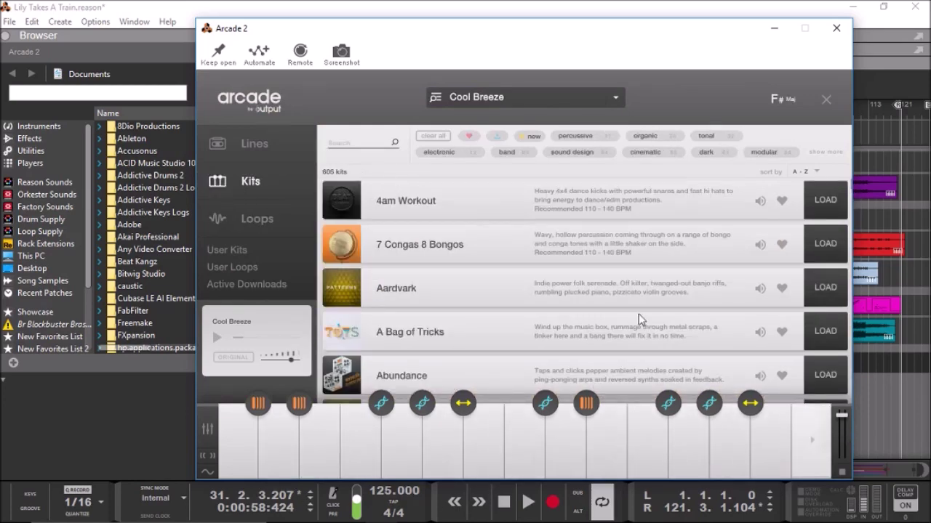
left_click(270, 231)
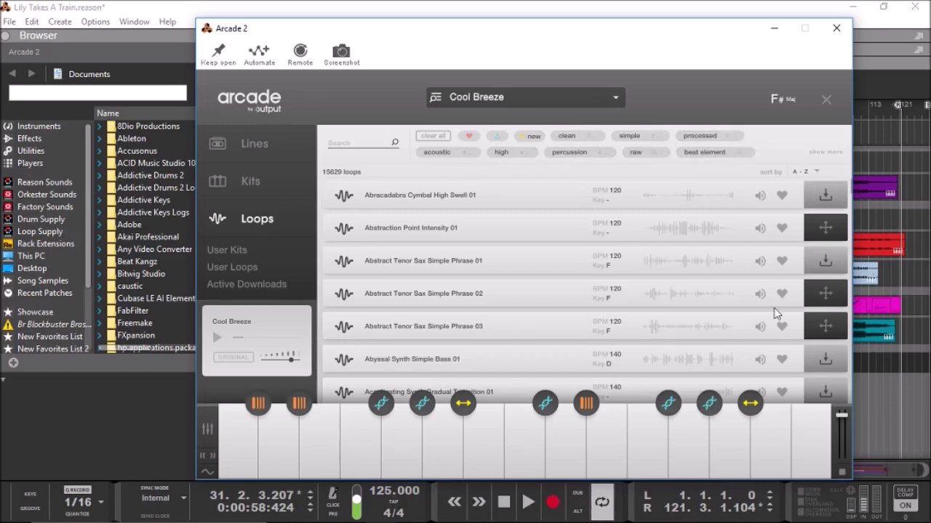
Step: Preview the loop Abracadabra Cymbal High Swell 01 and download it
left_click(760, 195)
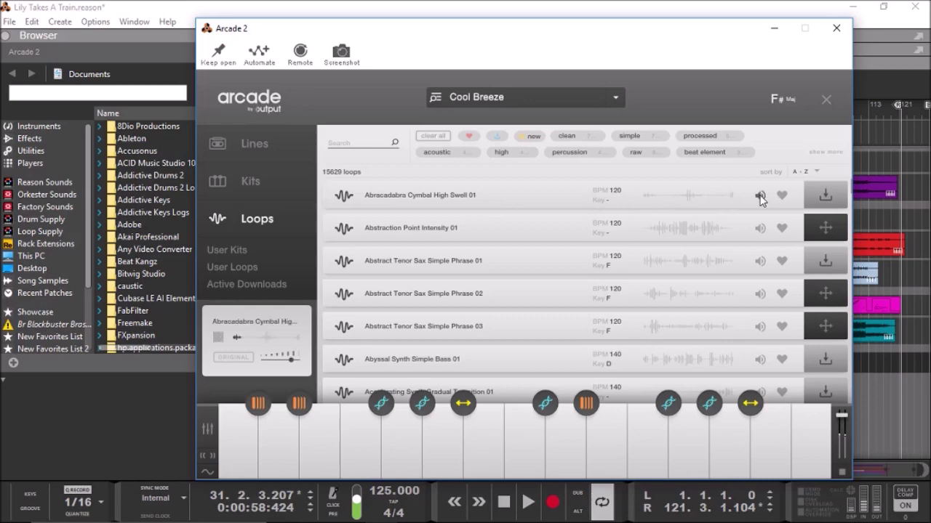
left_click(827, 198)
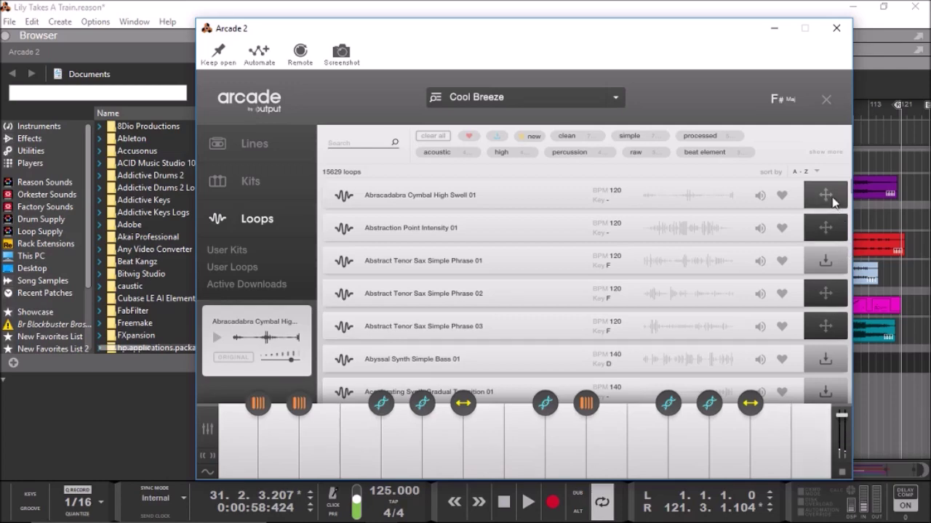
left_click(815, 441)
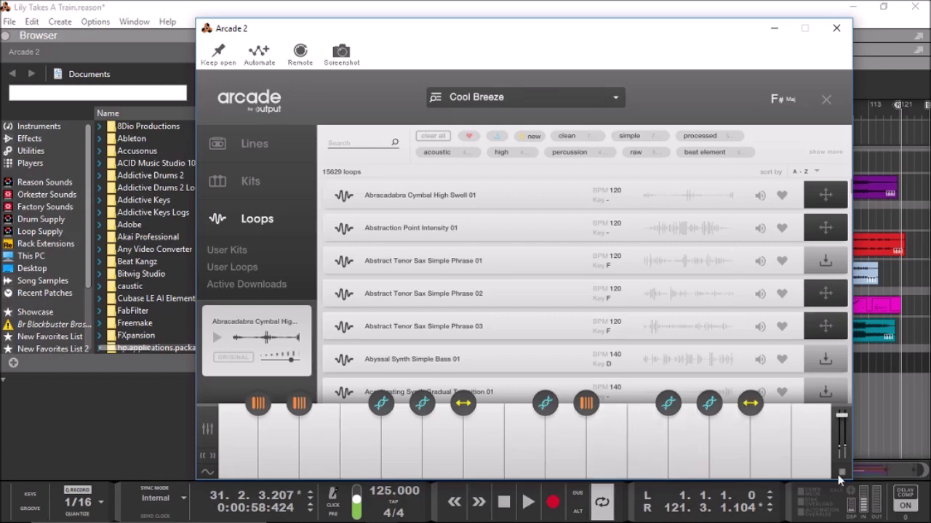
Step: Close Arcade 2, return the song to its start, select the Arcade 1 track and open its instrument from the rack
left_click(836, 36)
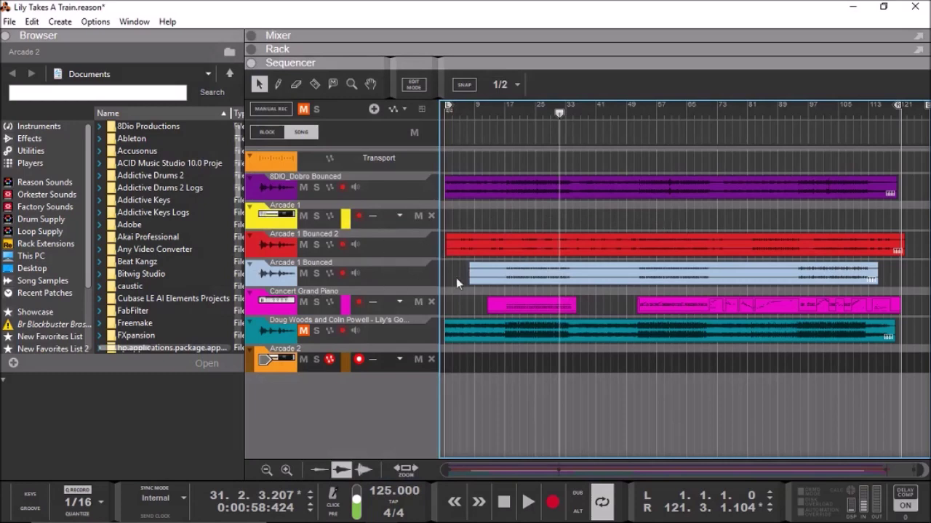
left_click(504, 501)
left_click(282, 227)
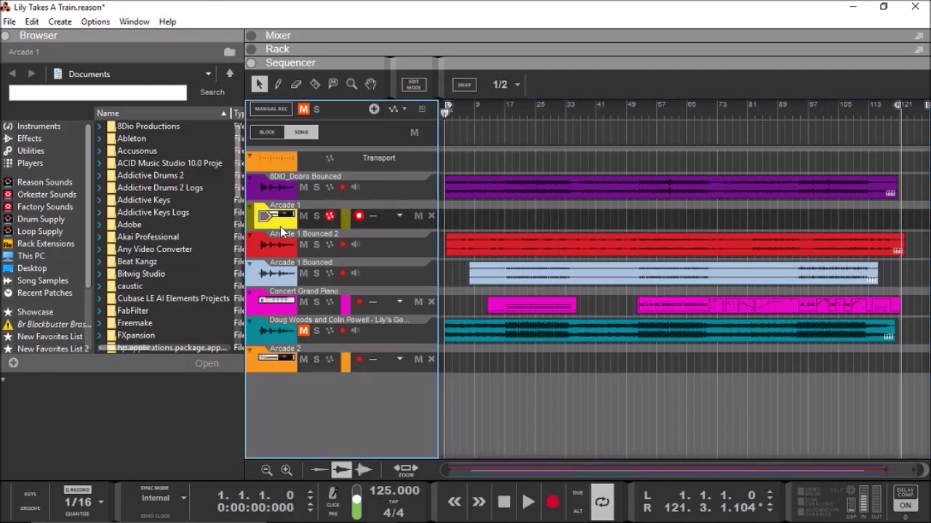
left_click_drag(455, 118, 459, 320)
mouse_move(894, 83)
left_mouse_down()
mouse_move(895, 61)
mouse_move(894, 76)
left_mouse_up()
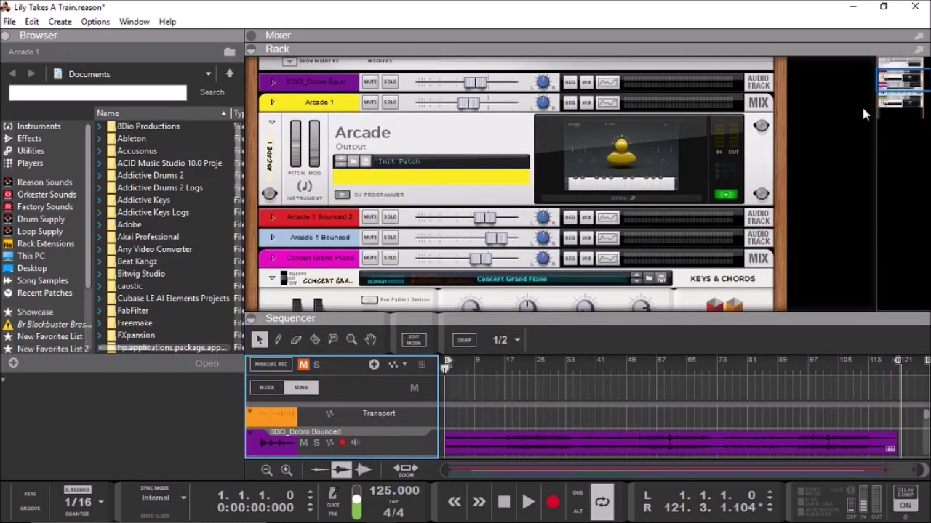
left_click(627, 204)
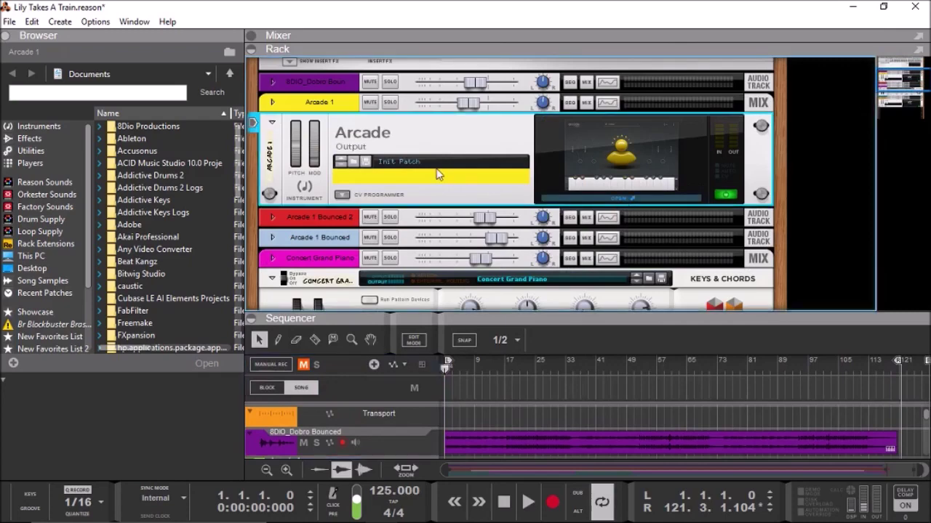
left_click(614, 199)
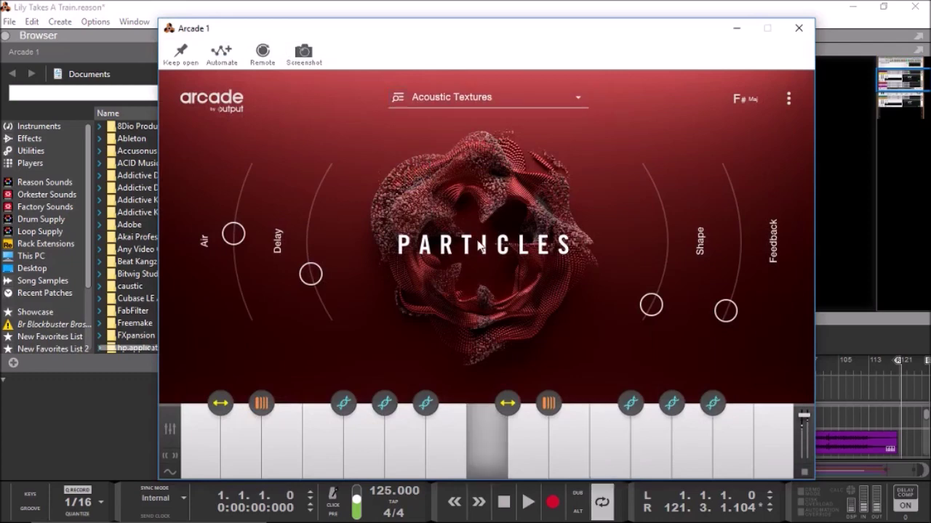
Step: Raise the Shape macro of the Acoustic Textures kit to near mid-range, try the Feedback macro, and close the instrument window
left_click_drag(664, 312, 675, 257)
left_click_drag(674, 220, 678, 269)
left_click_drag(725, 312, 733, 345)
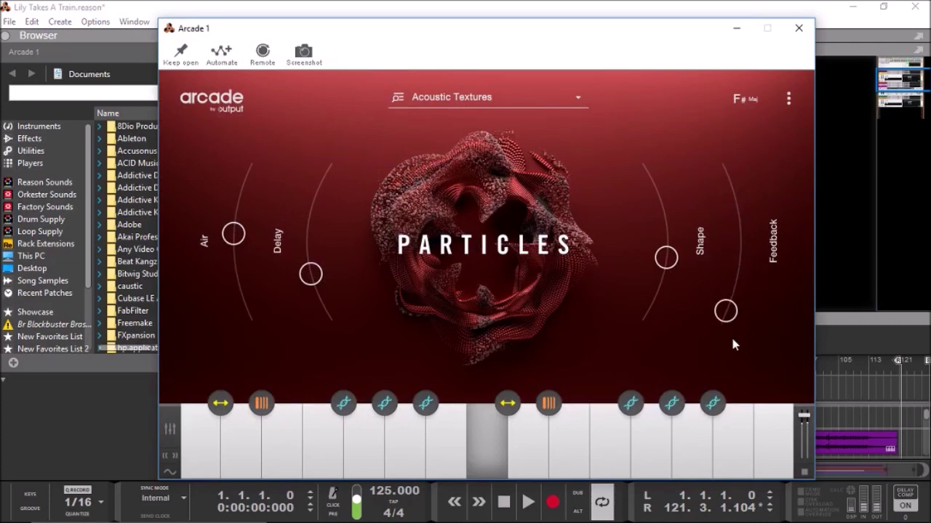
left_click(799, 28)
Step: Play the song from the start, raise the Arcade 1 channel level to about -1.05 dB, and return to the start
left_click_drag(548, 317, 548, 162)
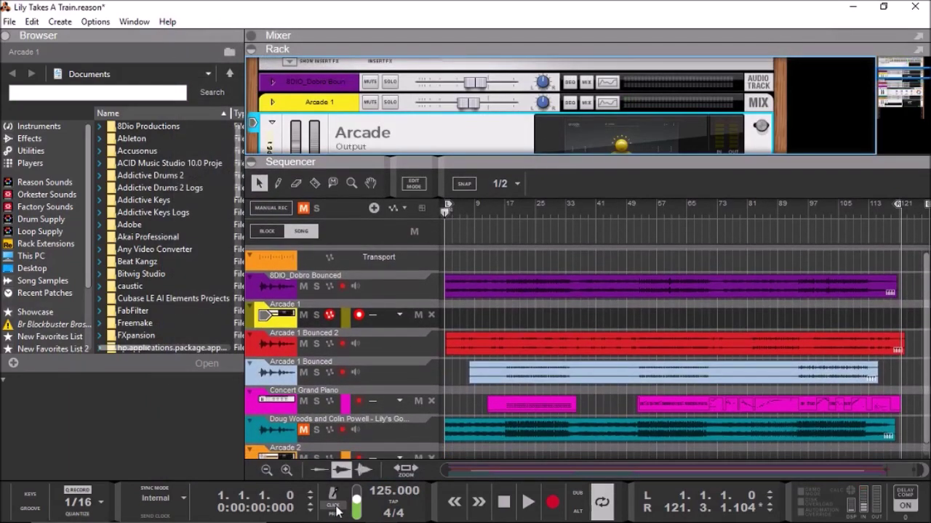
left_click(529, 503)
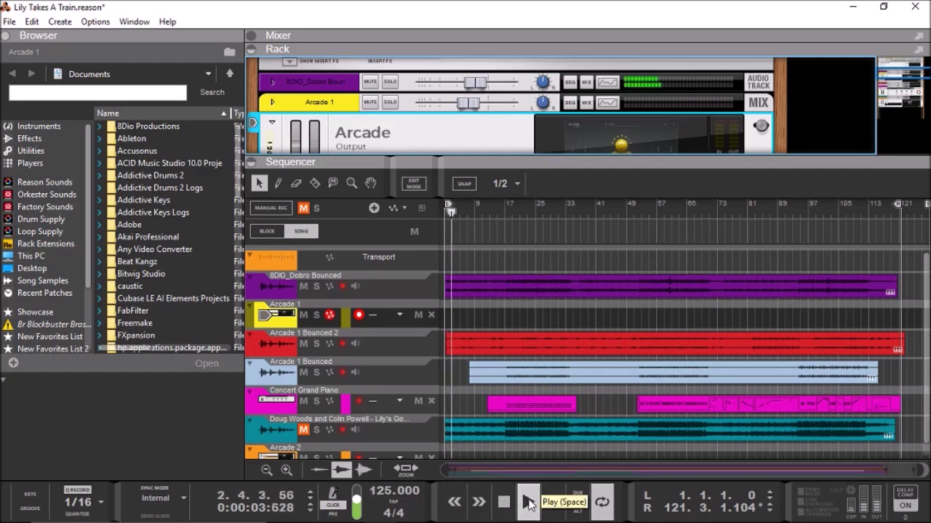
left_click_drag(468, 102, 487, 107)
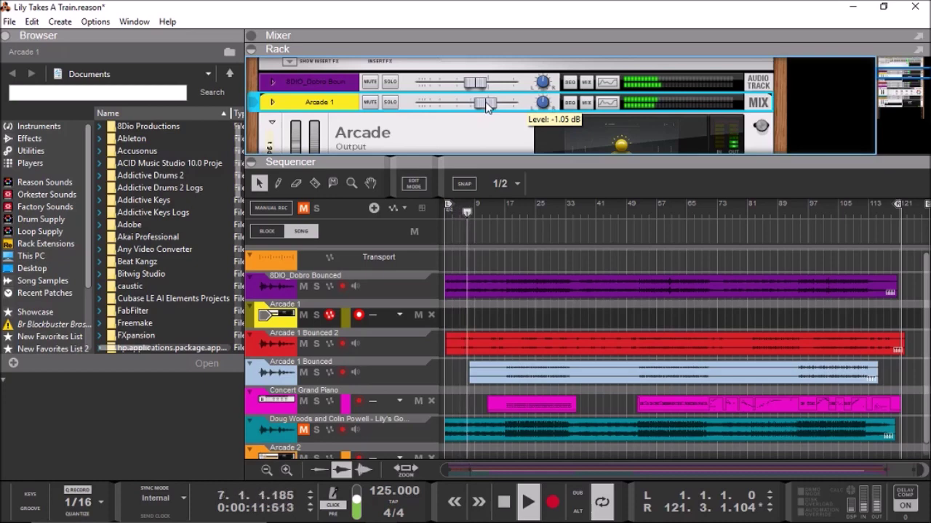
double_click(506, 502)
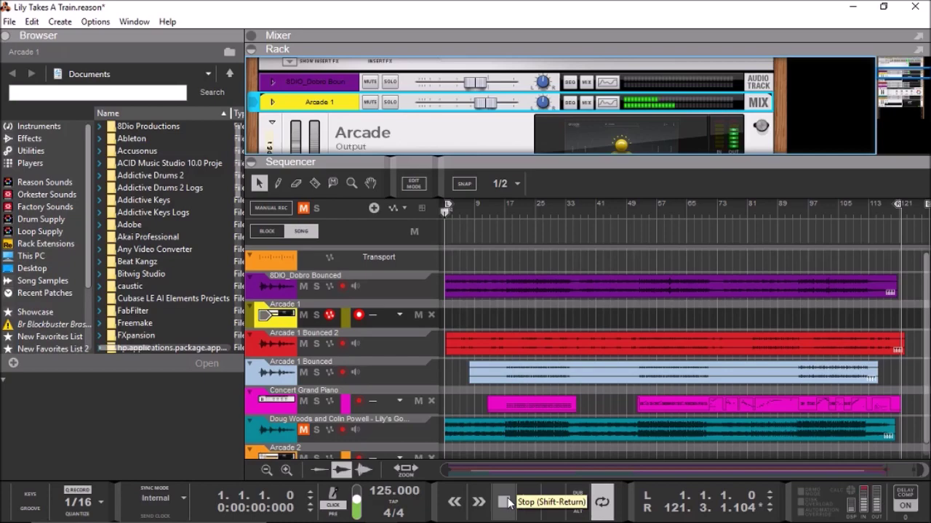
Step: Reopen the Arcade 1 instrument and record a performance of about 15 bars from the start of the song
left_click(504, 166)
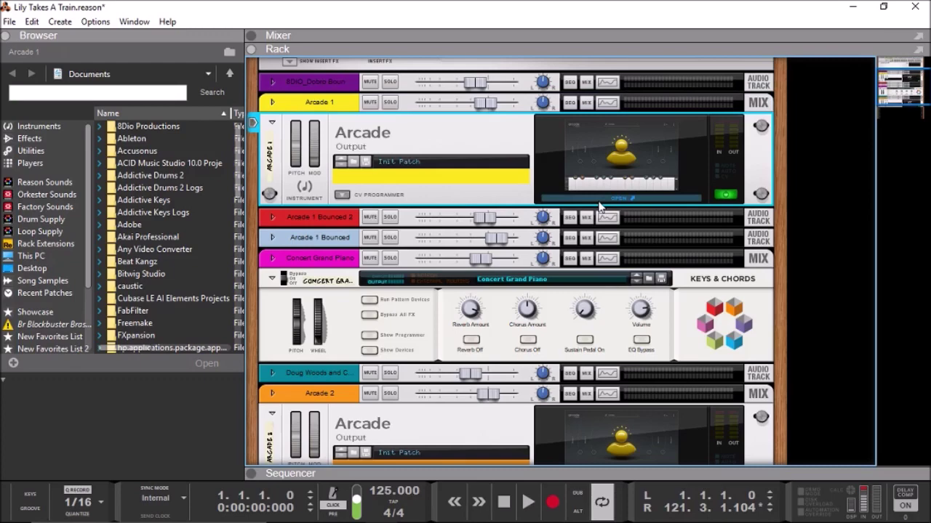
left_click(615, 196)
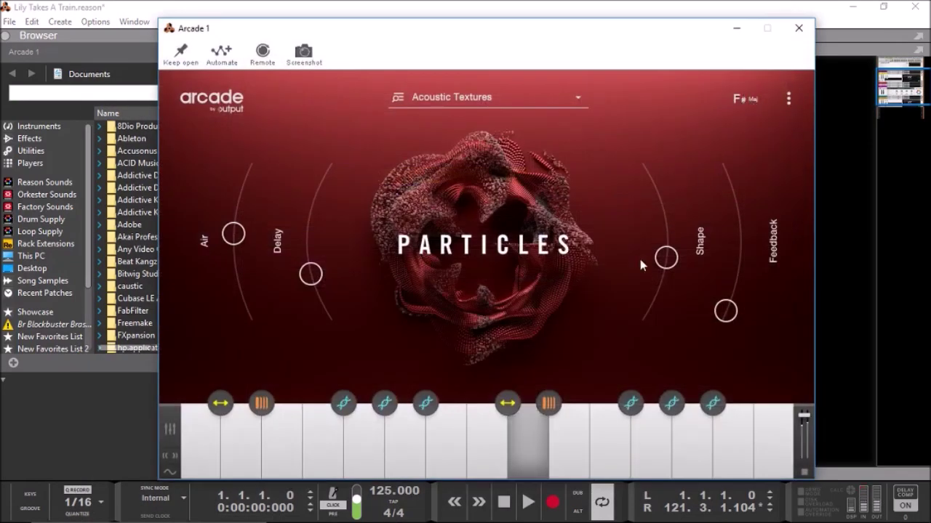
left_click(503, 502)
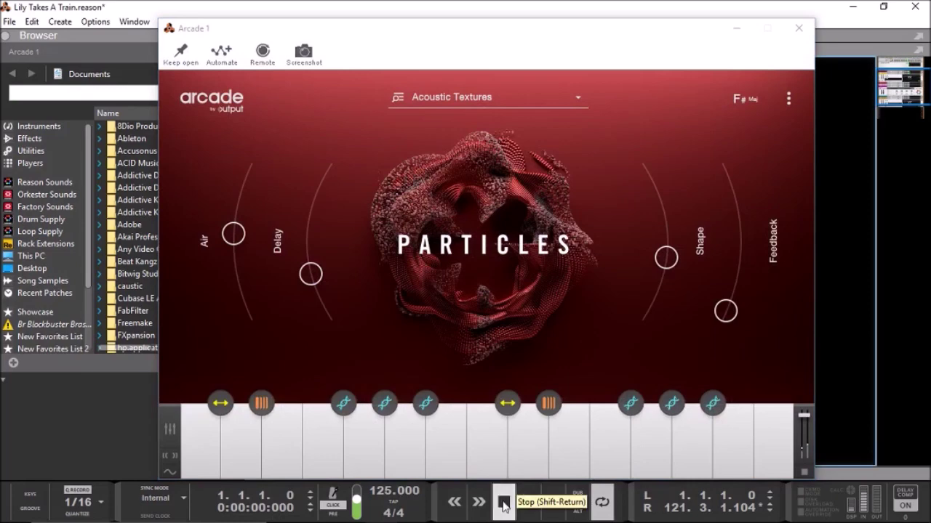
left_click(552, 502)
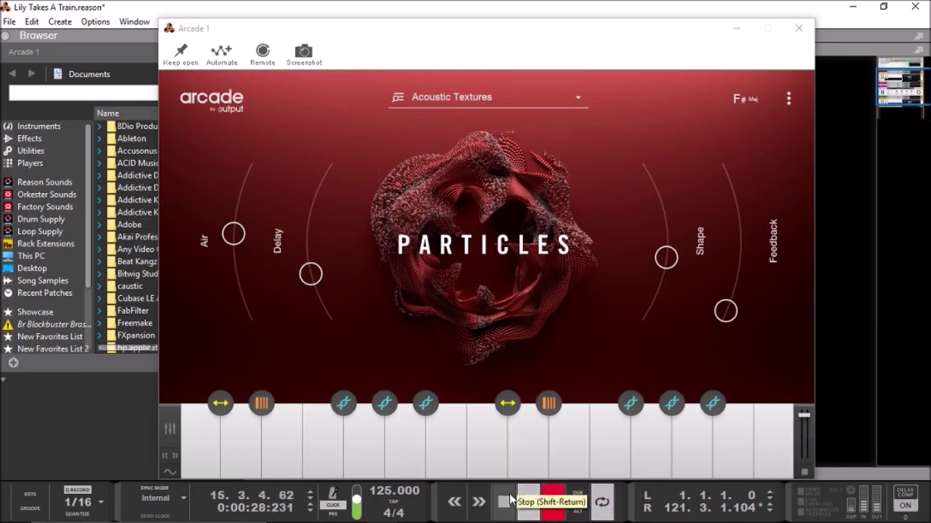
double_click(511, 501)
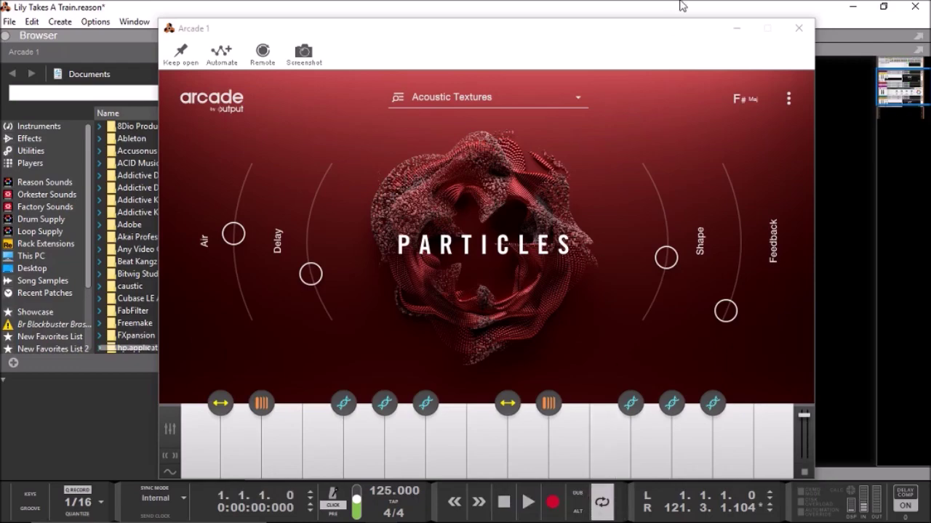
Step: Play back the recorded Arcade 1 clip in the sequencer, comparing it soloed and with the full mix, and return to the start
left_click(799, 28)
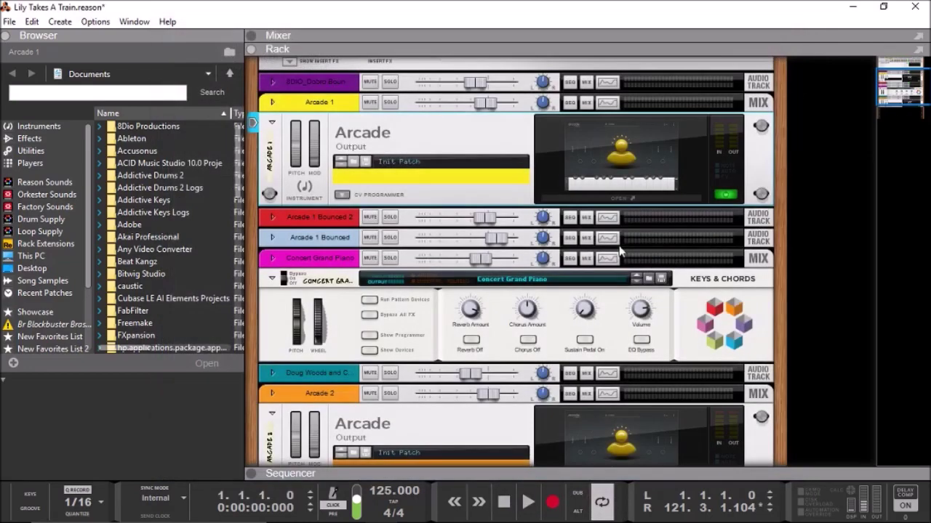
left_click_drag(608, 474, 661, 19)
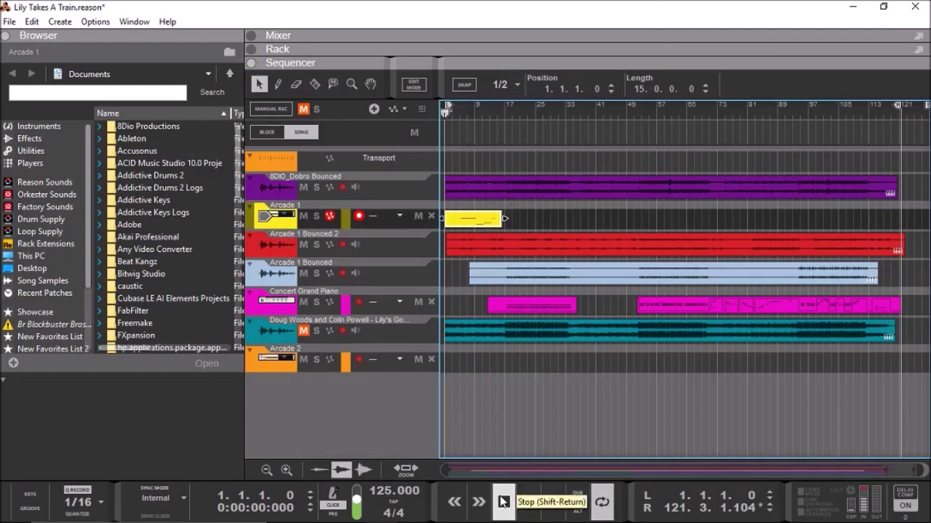
left_click(520, 504)
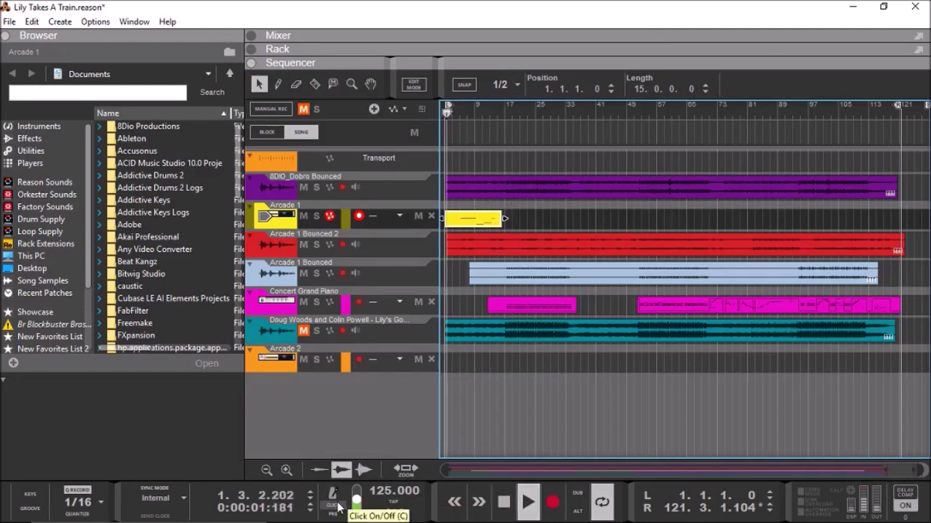
left_click(317, 217)
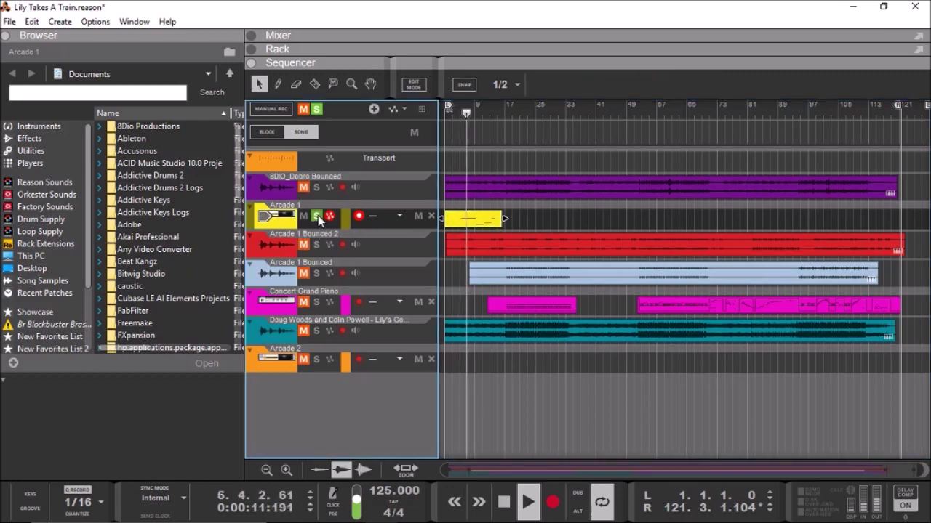
left_click(317, 217)
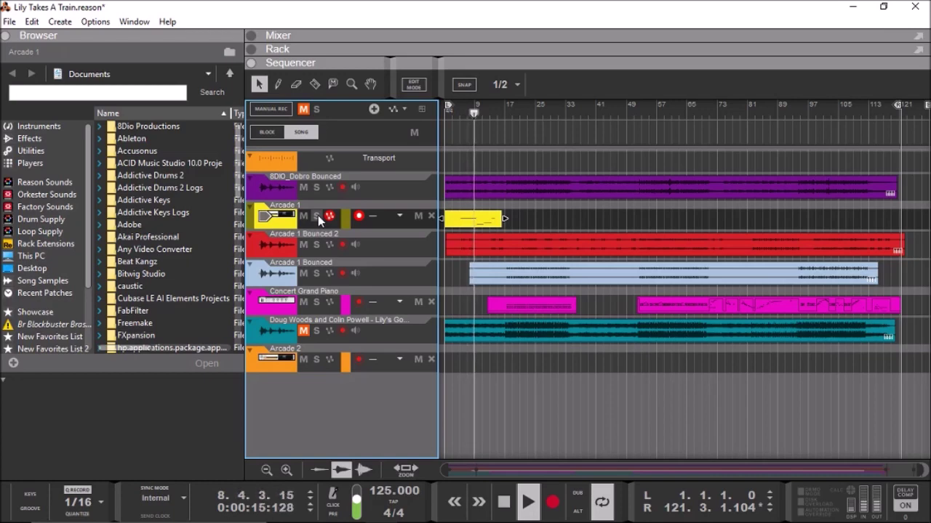
left_click(317, 217)
left_click(317, 217)
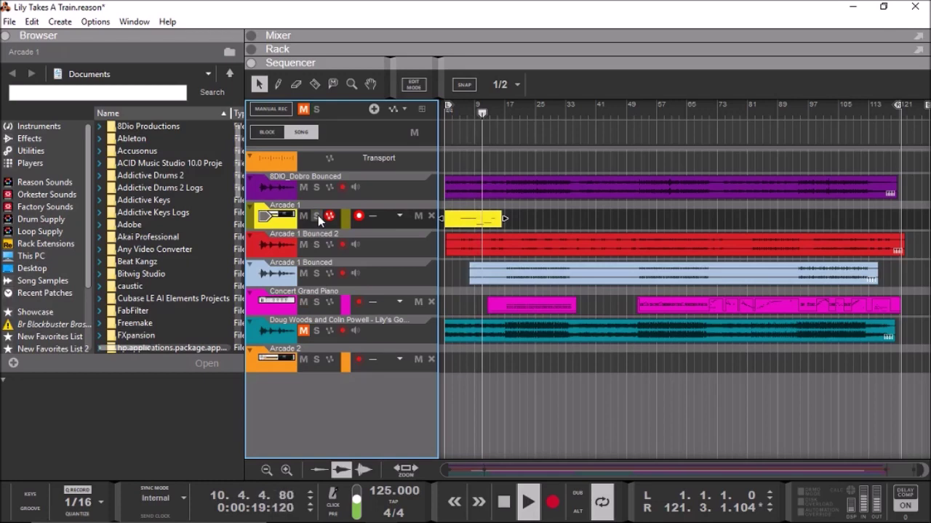
double_click(505, 502)
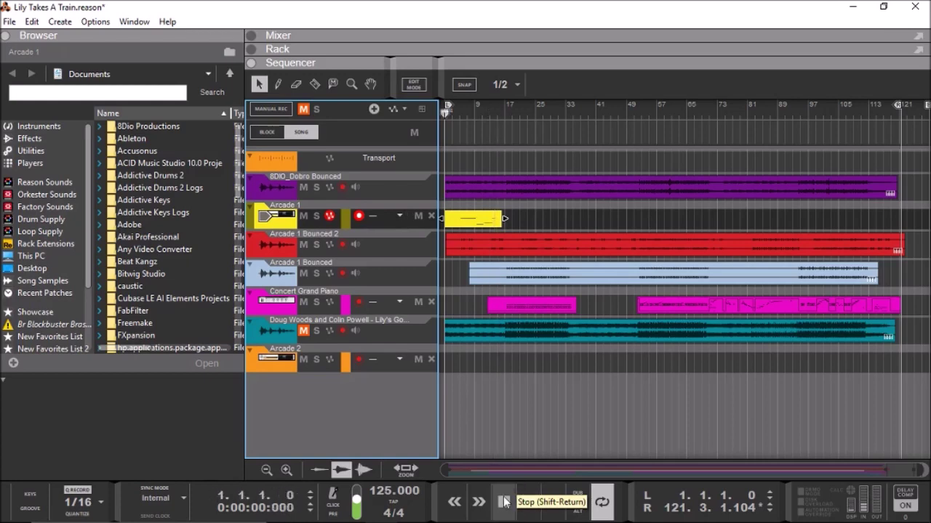
Step: View the Bounce in Place option for the recorded Arcade 1 clip and delete the clip
right_click(484, 222)
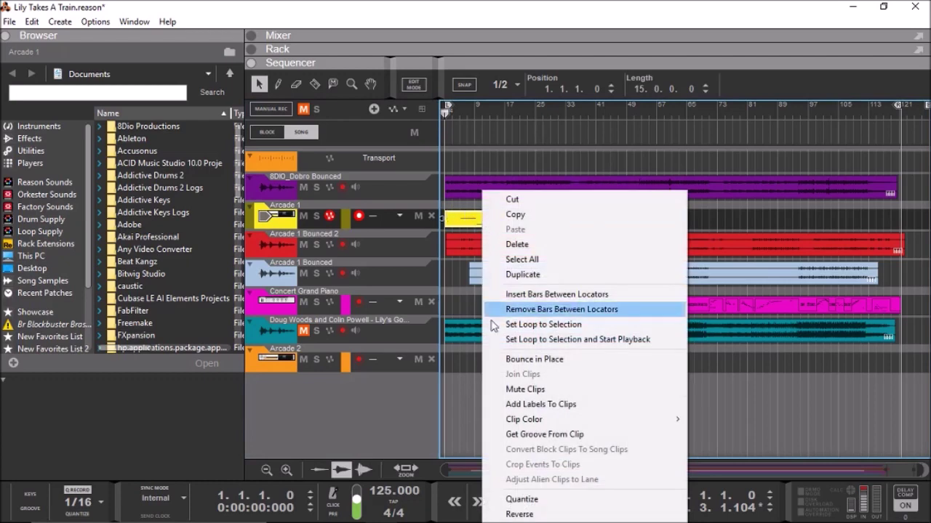
left_click(390, 410)
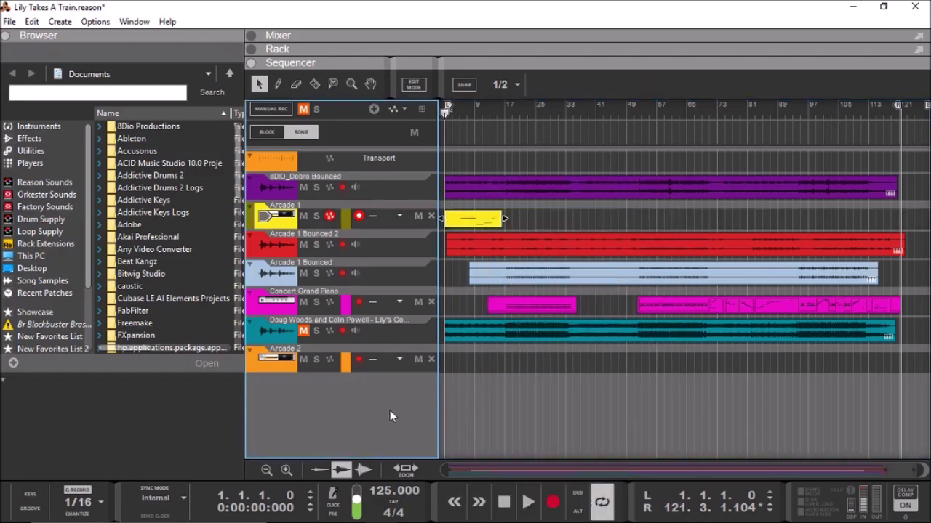
right_click(488, 222)
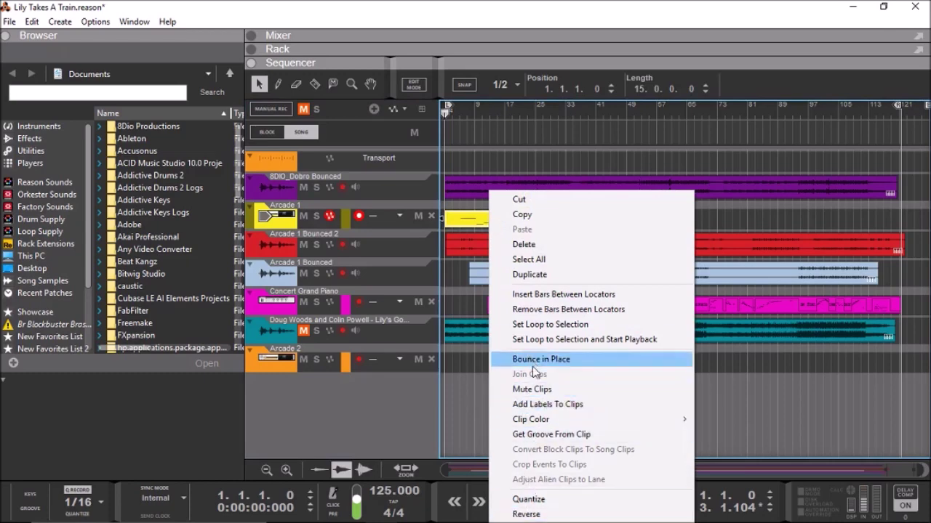
left_click(538, 244)
Step: Select the Arcade 2 track and open its Arcade instrument from the rack
left_click(282, 365)
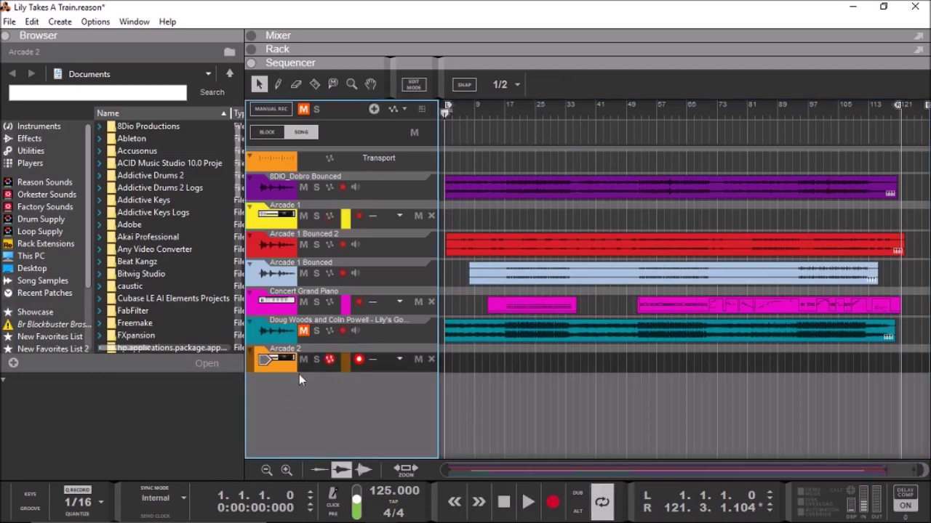
left_click_drag(558, 68, 560, 471)
left_click(599, 330)
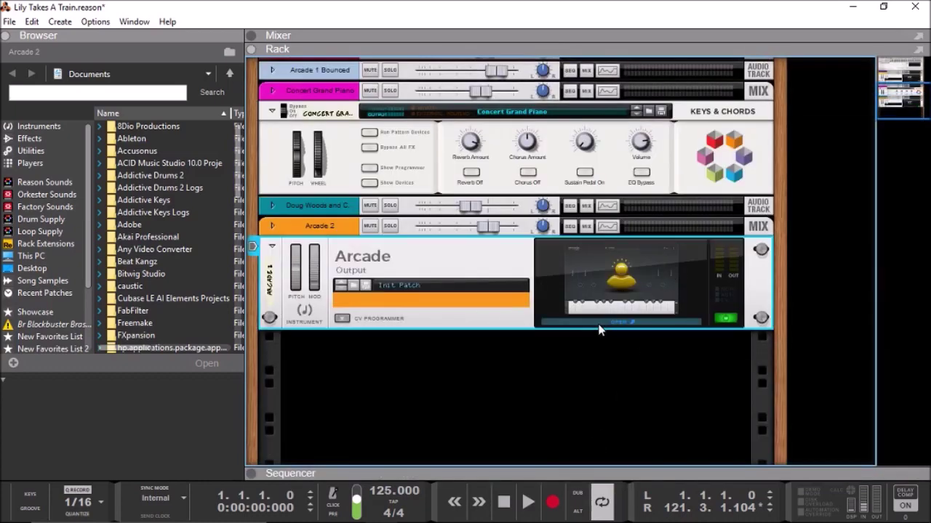
left_click(599, 327)
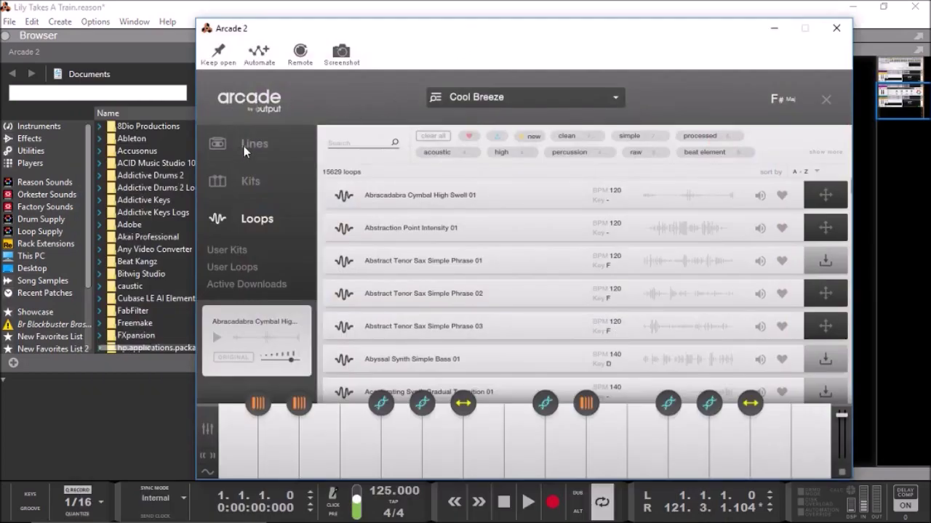
Step: Open the Beat Elements line and load its 4am Workout kit, followed by the After Dark Sounds kit
left_click(247, 145)
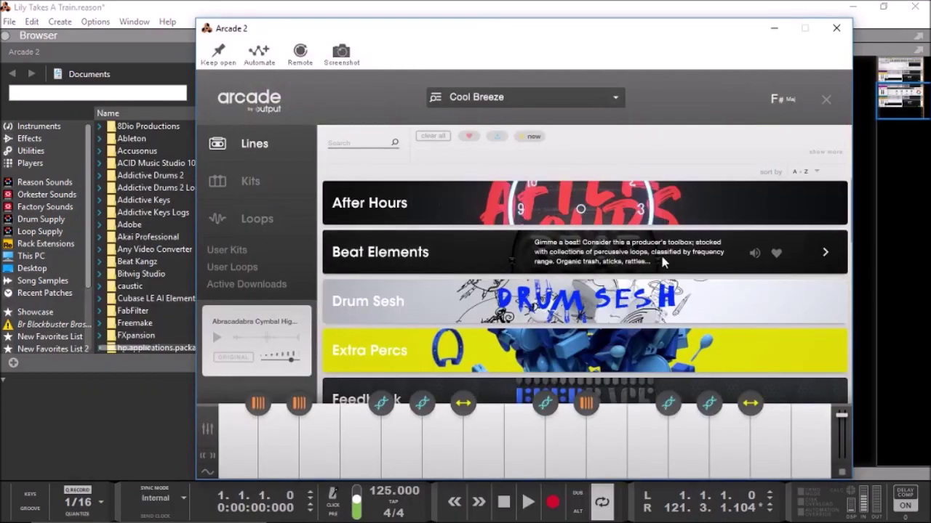
left_click(659, 253)
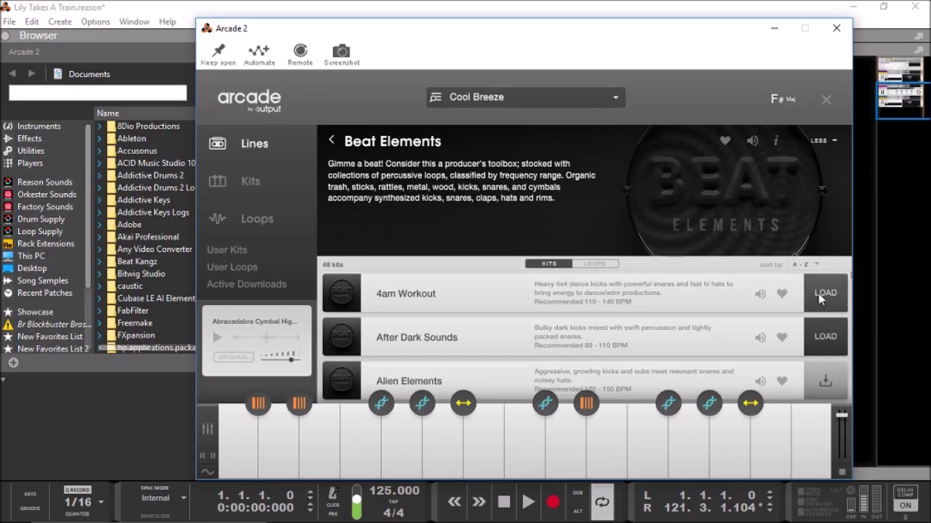
left_click(818, 293)
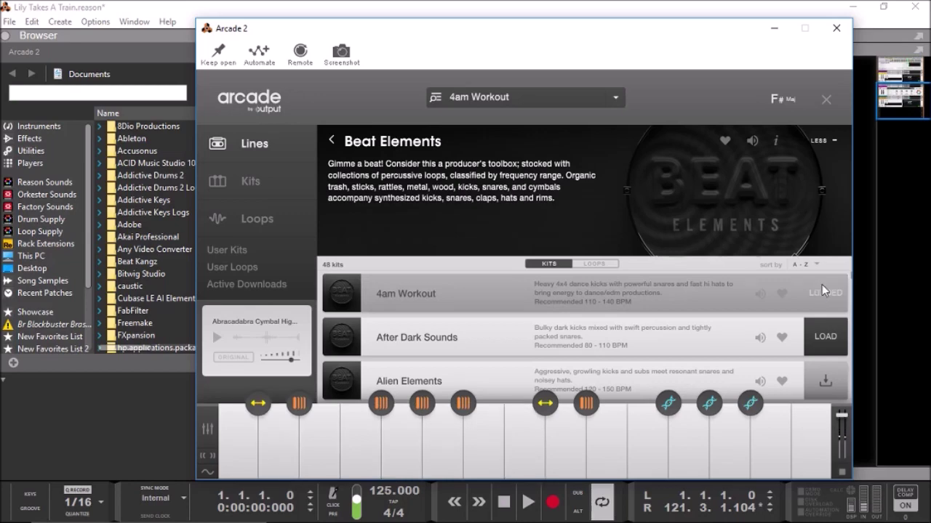
left_click(826, 338)
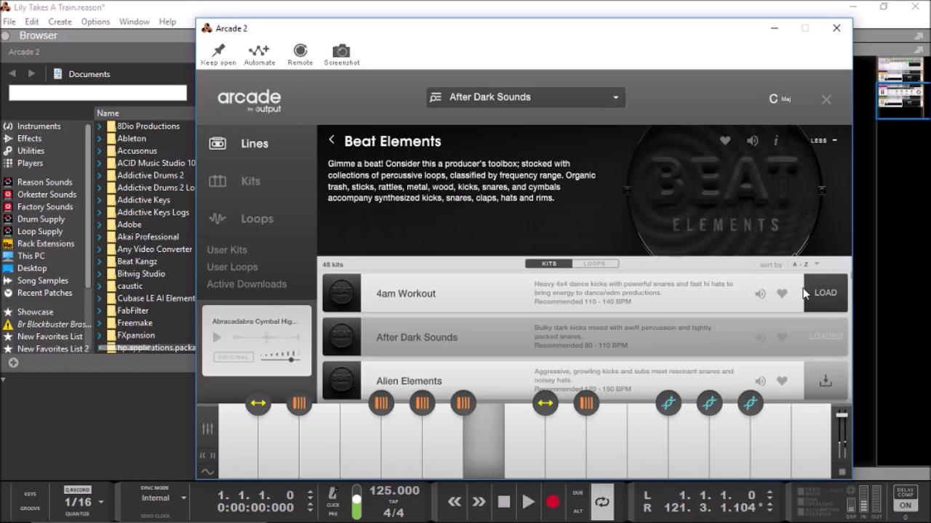
Step: Return to the After Dark Sounds kit view and try out its Tape Fx, Spatial Fx and Character macros
left_click(479, 100)
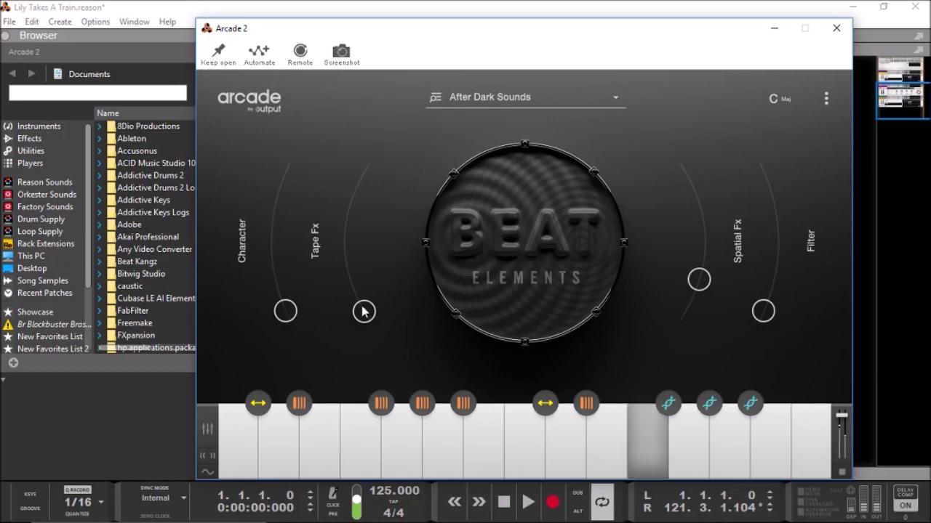
mouse_move(364, 311)
left_mouse_down()
mouse_move(346, 215)
mouse_move(359, 182)
mouse_move(363, 311)
left_mouse_up()
mouse_move(700, 278)
left_mouse_down()
mouse_move(701, 188)
mouse_move(711, 278)
left_mouse_up()
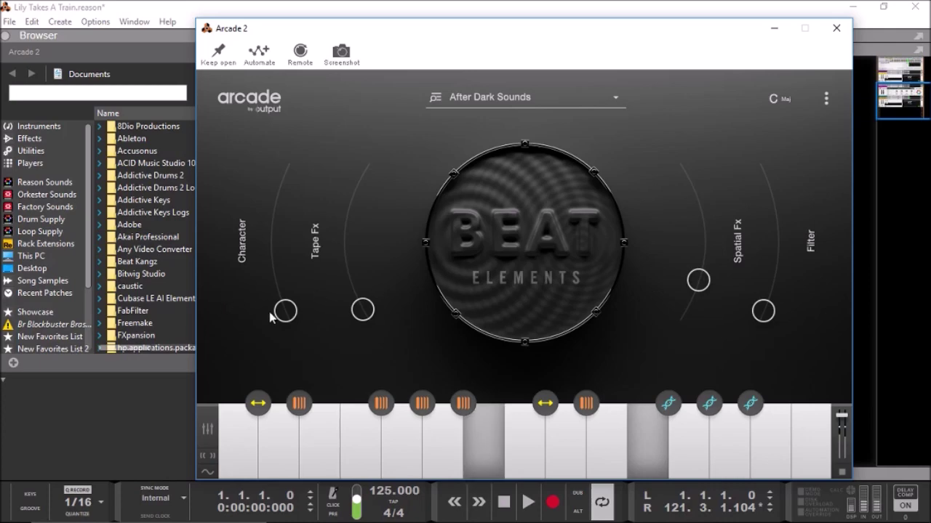
mouse_move(285, 312)
left_mouse_down()
mouse_move(281, 231)
mouse_move(295, 183)
mouse_move(287, 320)
left_mouse_up()
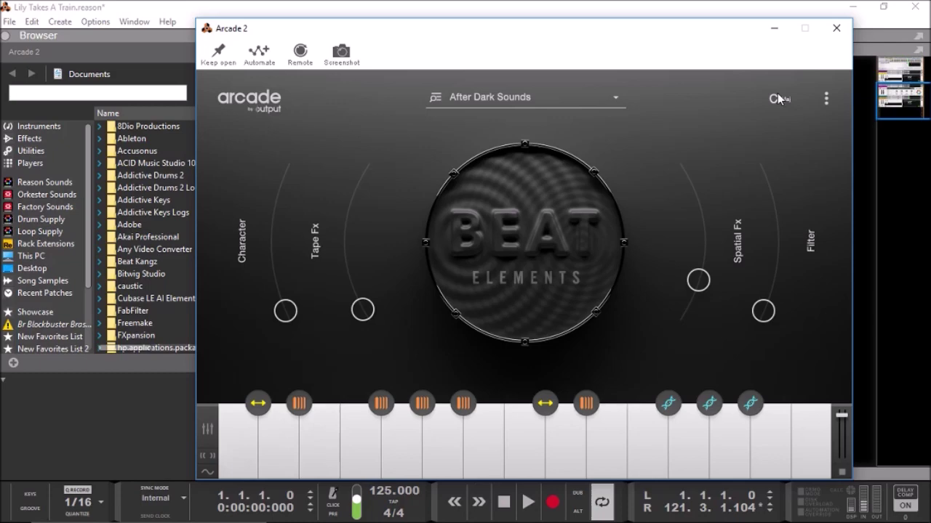
Step: Open the Warped line, preview its Cellography kit, and download and load it
left_click(454, 102)
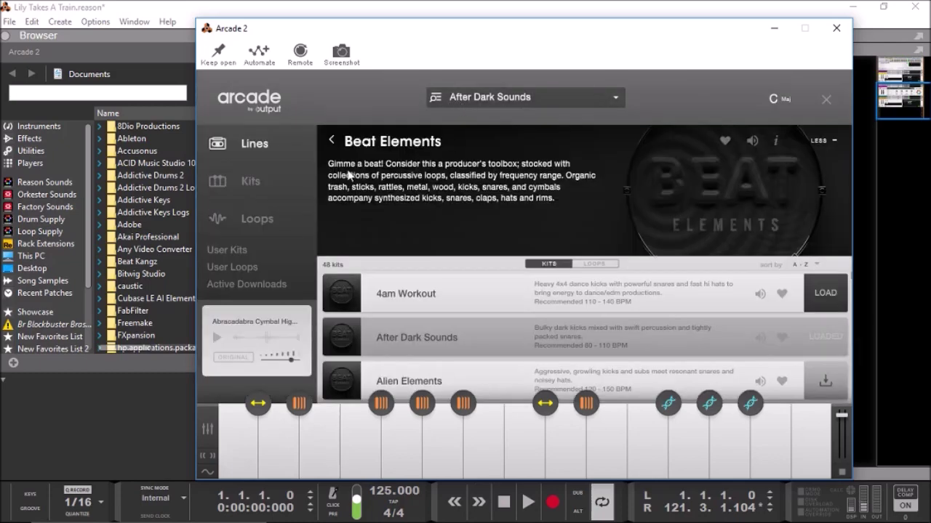
left_click(331, 141)
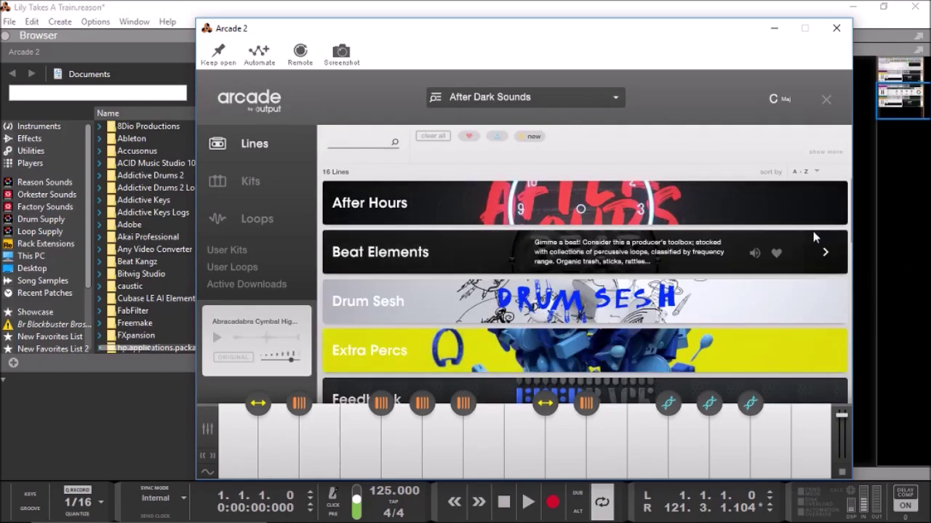
scroll(814, 237, "down", 5)
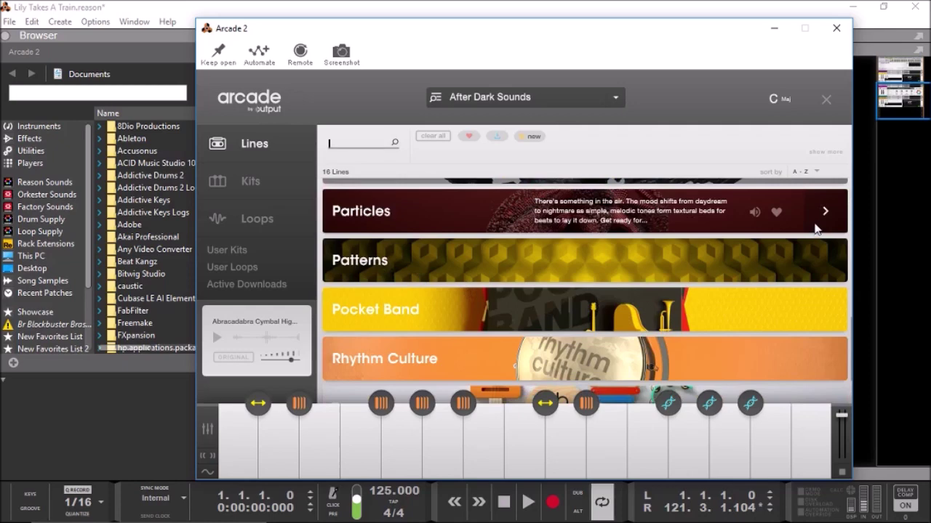
scroll(814, 230, "down", 2)
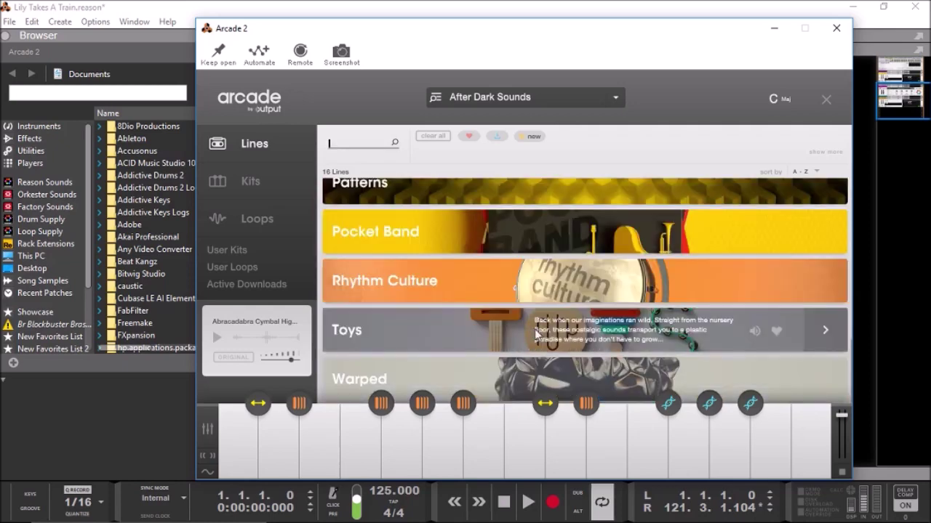
left_click(557, 377)
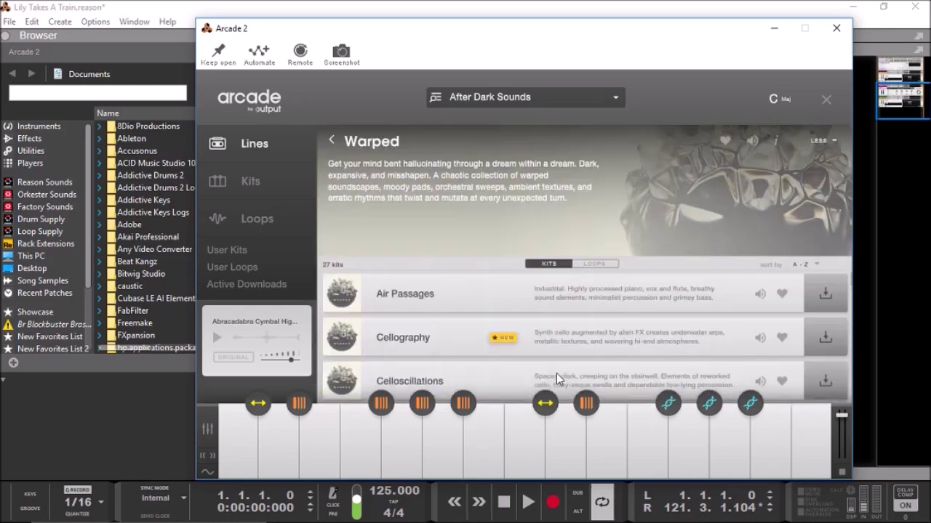
left_click(759, 337)
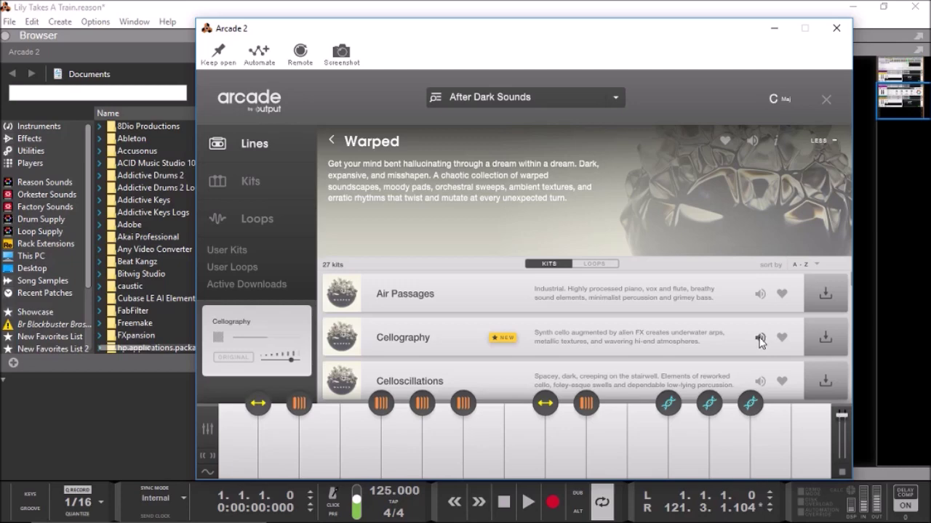
left_click(823, 336)
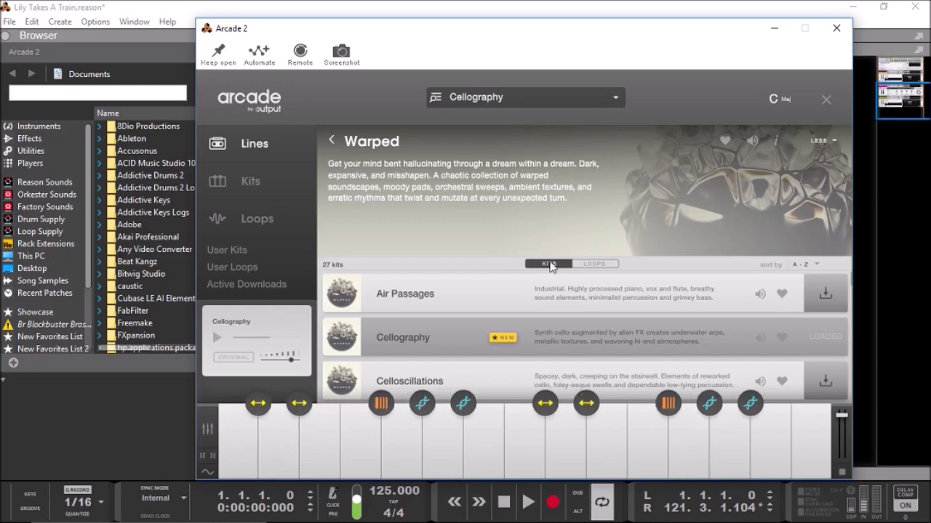
Step: Compare the Warped line's loops and kits, preview the AC Smear Grain Drone 01 loop, and return to the Cellography kit view
left_click(599, 266)
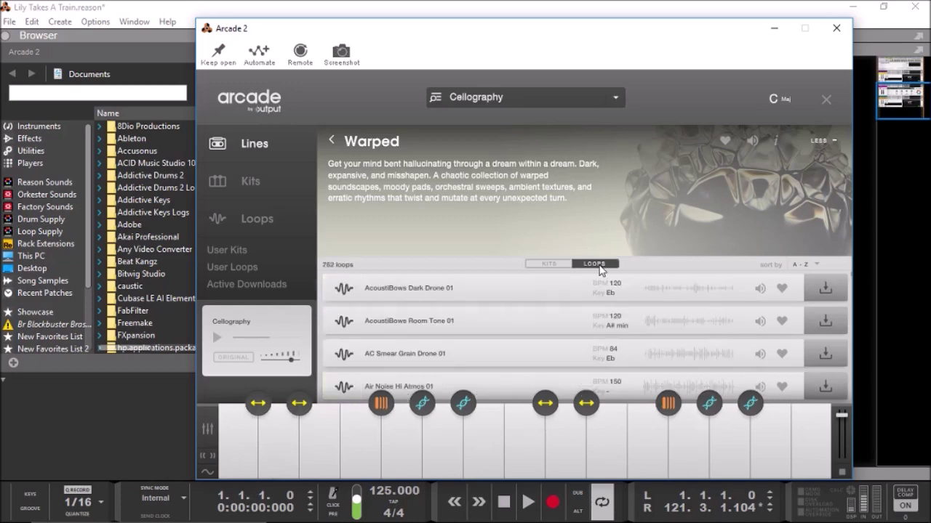
left_click(547, 264)
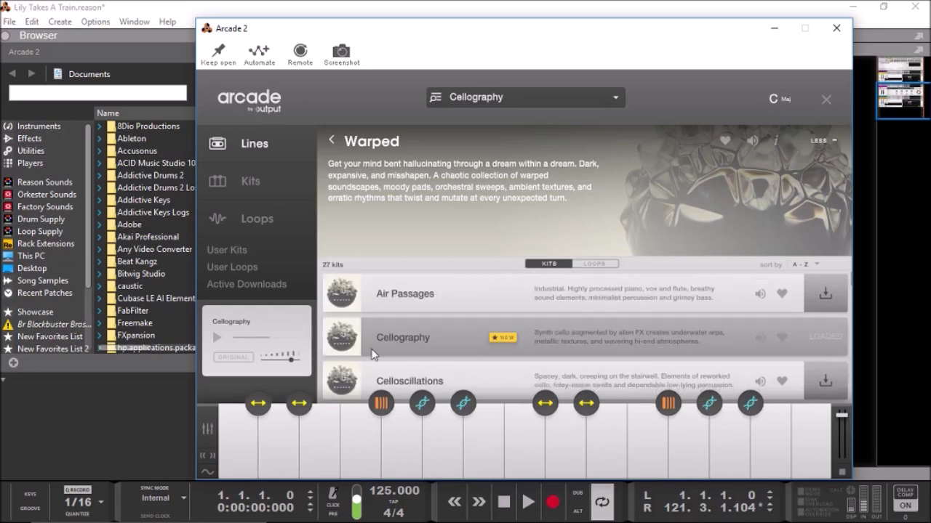
left_click(600, 265)
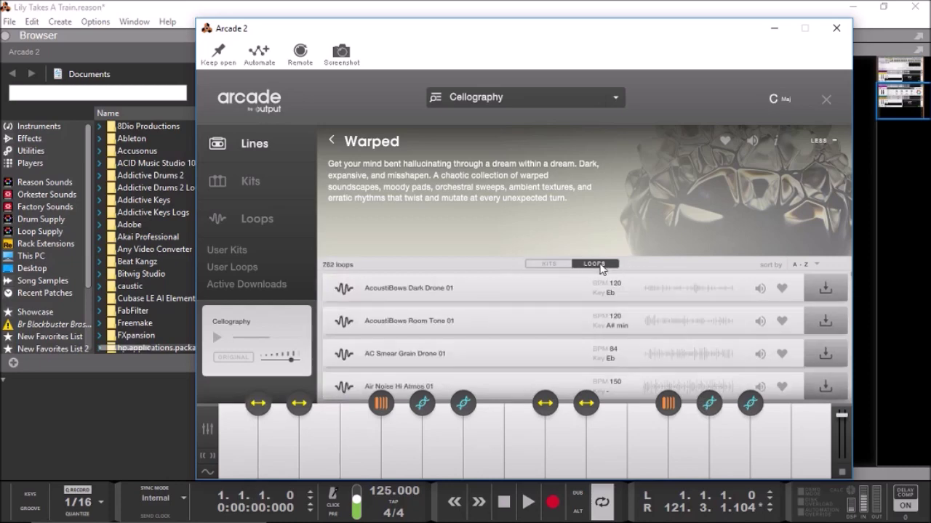
left_click(761, 354)
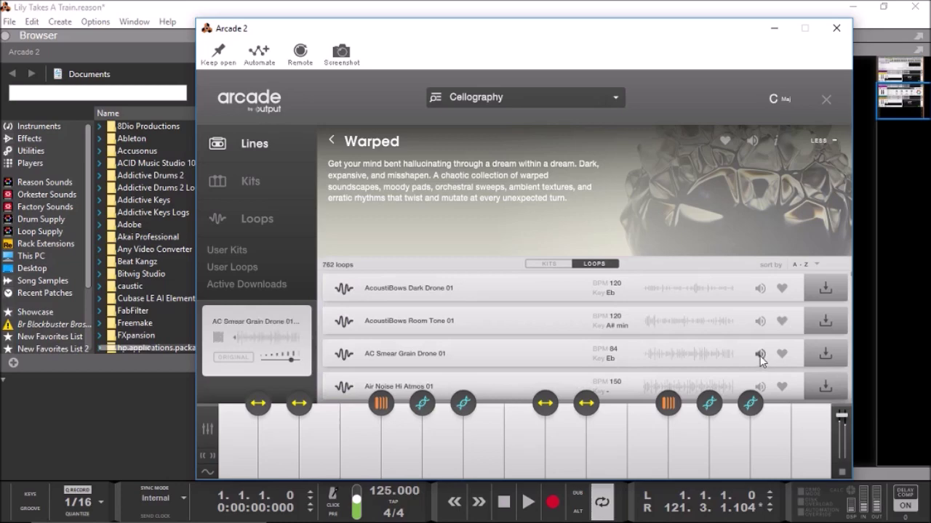
left_click(547, 265)
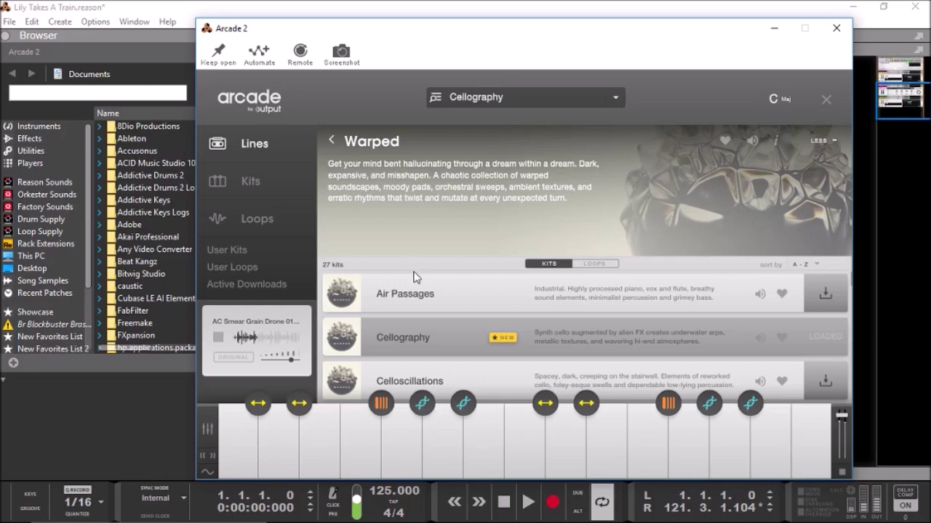
left_click(760, 337)
left_click(759, 338)
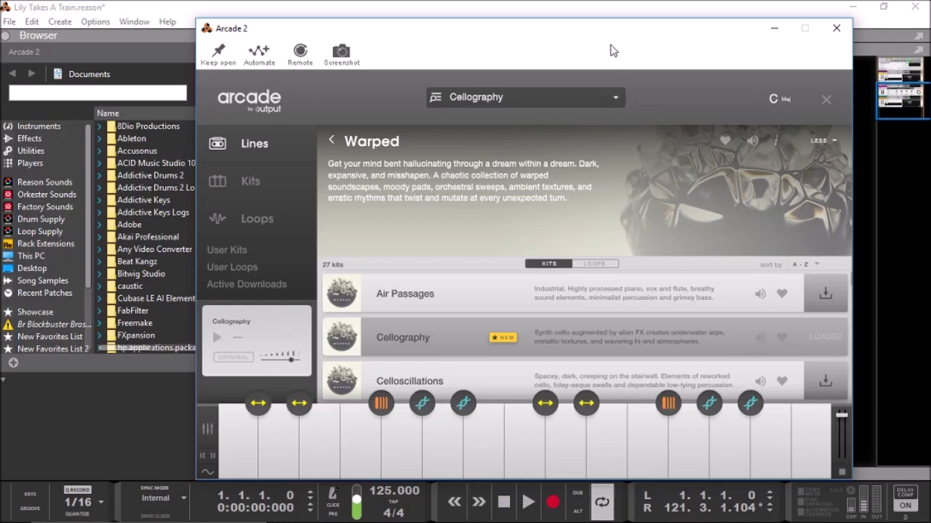
left_click(456, 97)
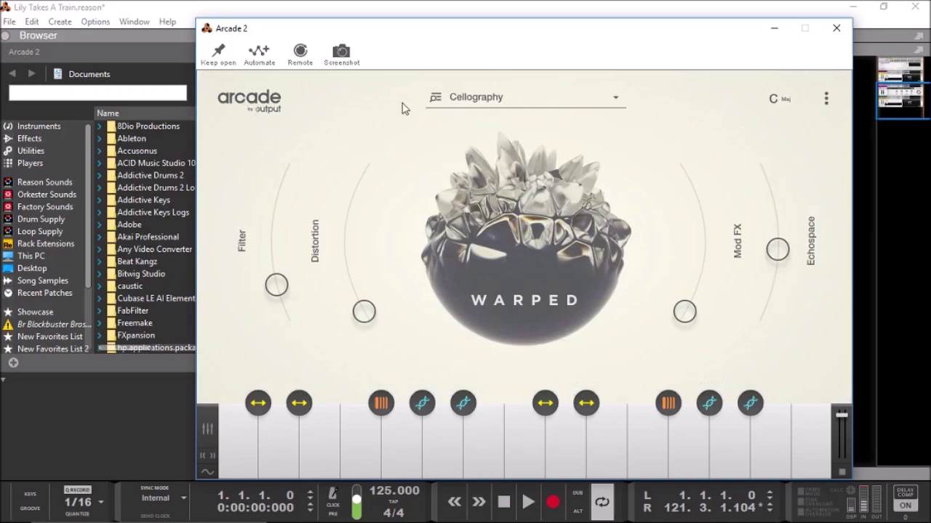
Step: Preview the Toys line, open it, and look through its list of kits with the preview stopped
left_click(485, 100)
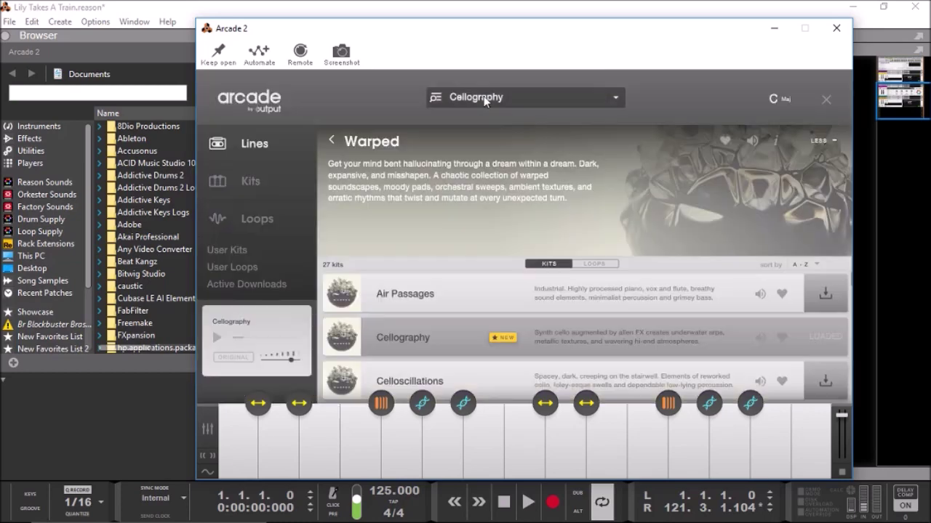
left_click(332, 141)
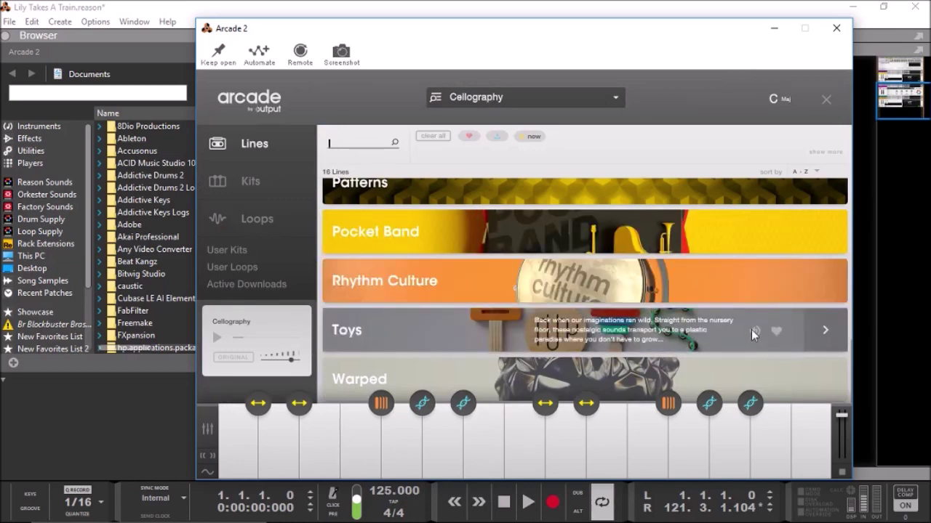
left_click(753, 331)
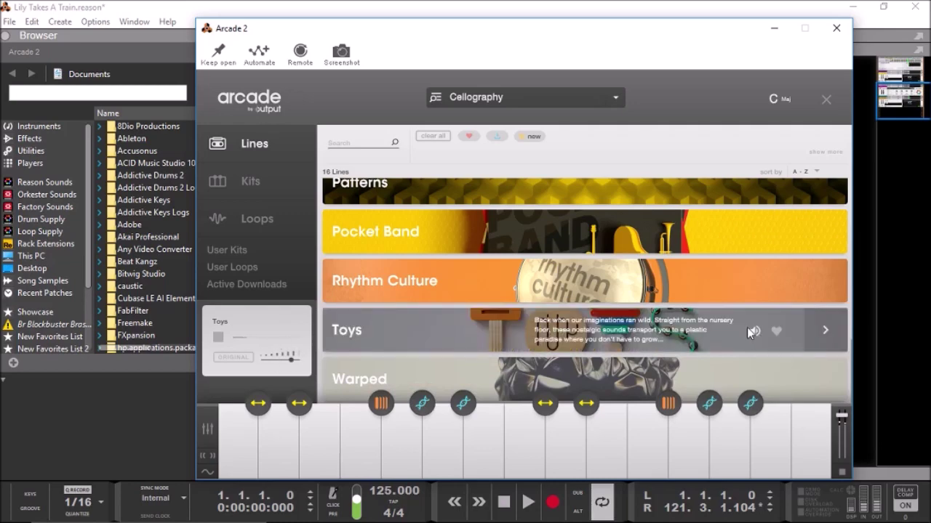
left_click(747, 329)
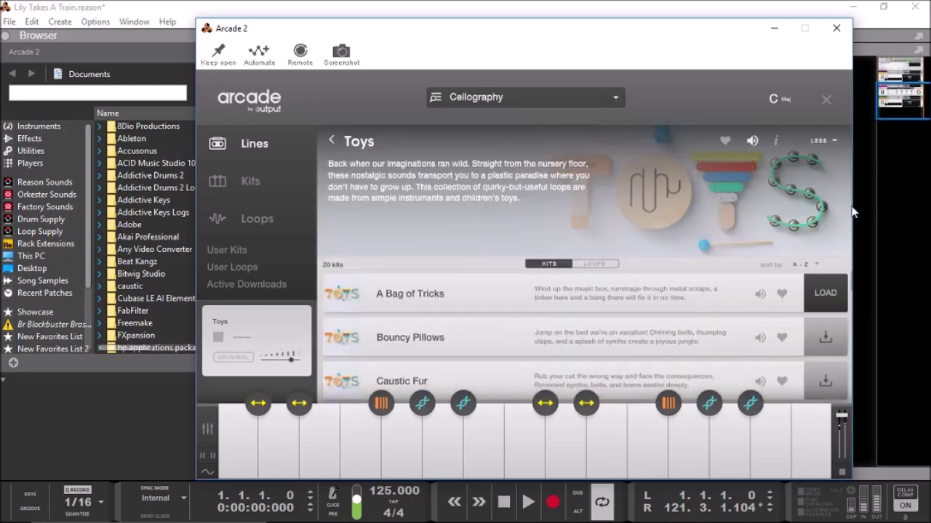
scroll(670, 284, "down", 10)
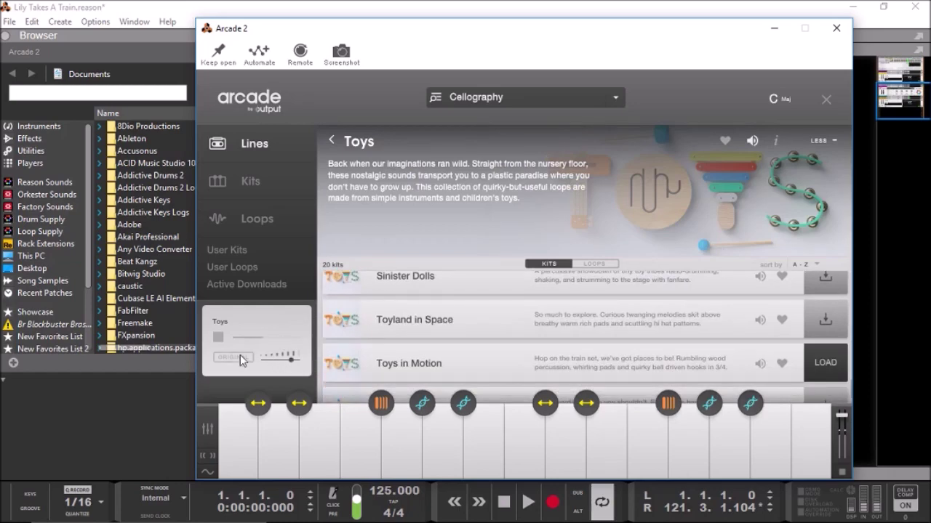
left_click(218, 337)
scroll(567, 313, "down", 1)
scroll(568, 317, "up", 10)
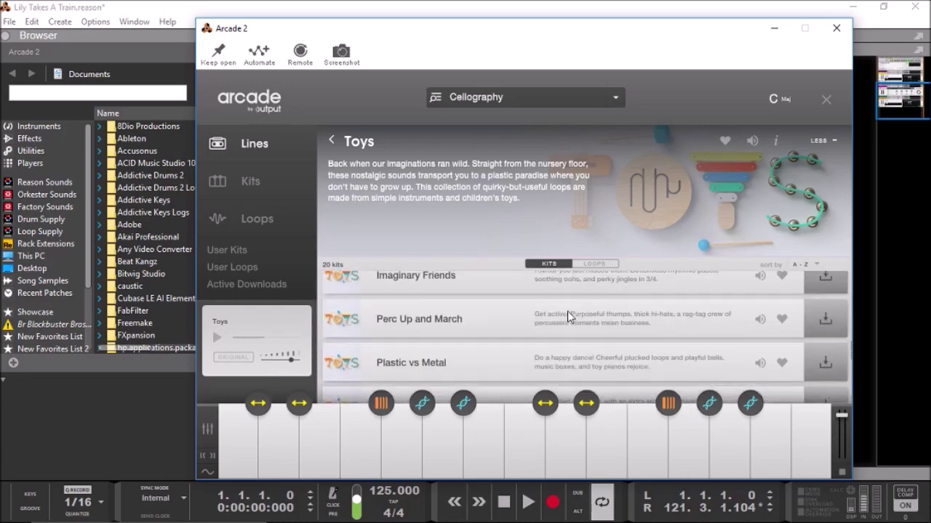
scroll(567, 313, "down", 10)
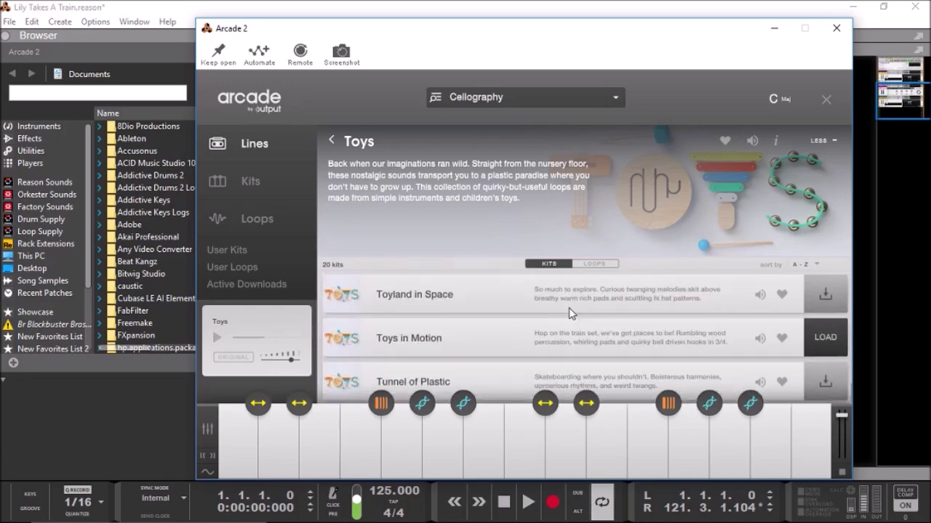
scroll(569, 311, "up", 5)
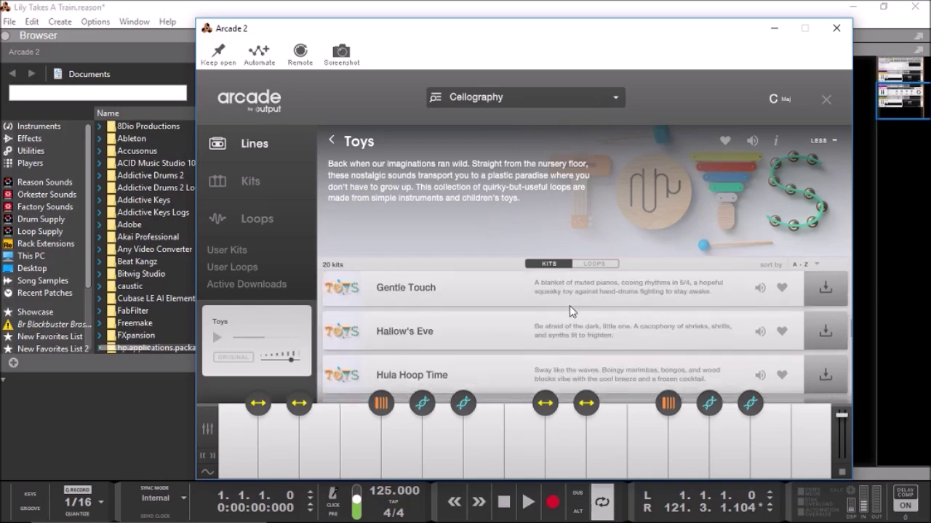
Step: Leave the Toys line, return to the Cellography kit view, and show the kit's New and Save As options
left_click(332, 142)
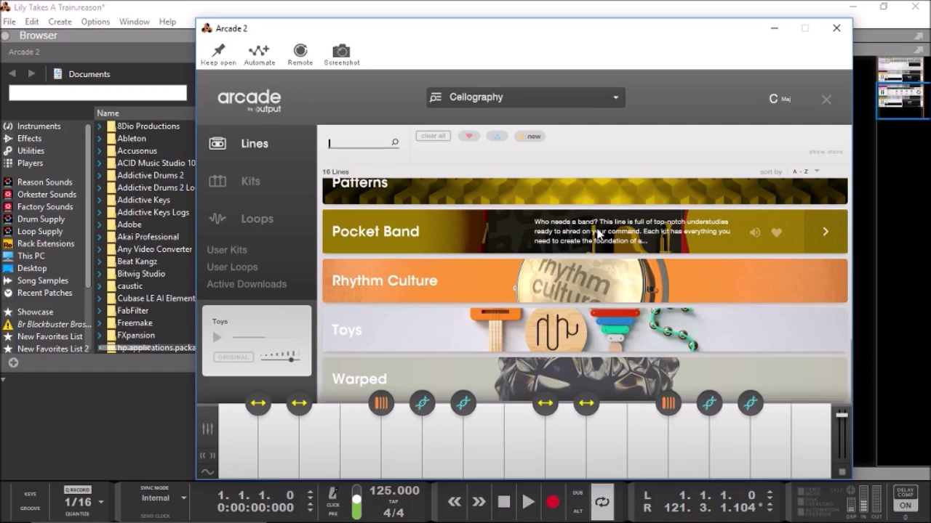
left_click(468, 93)
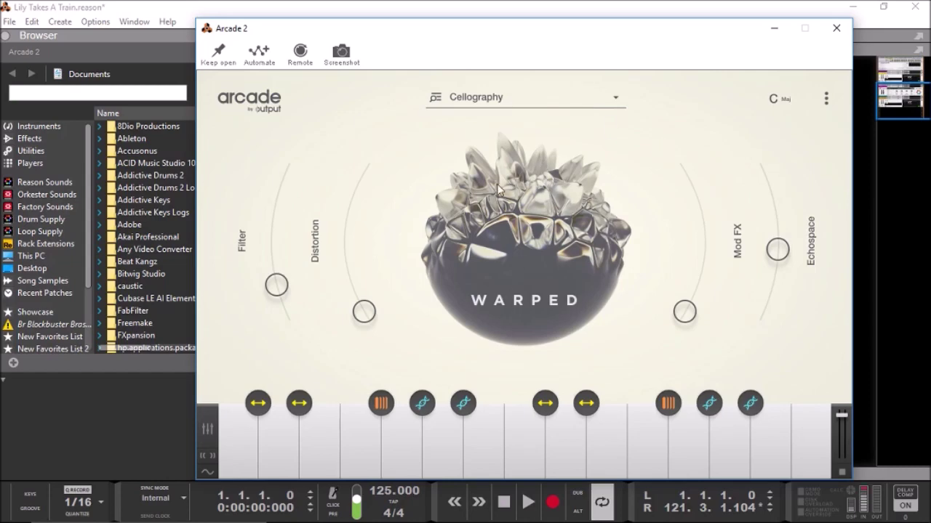
left_click(614, 98)
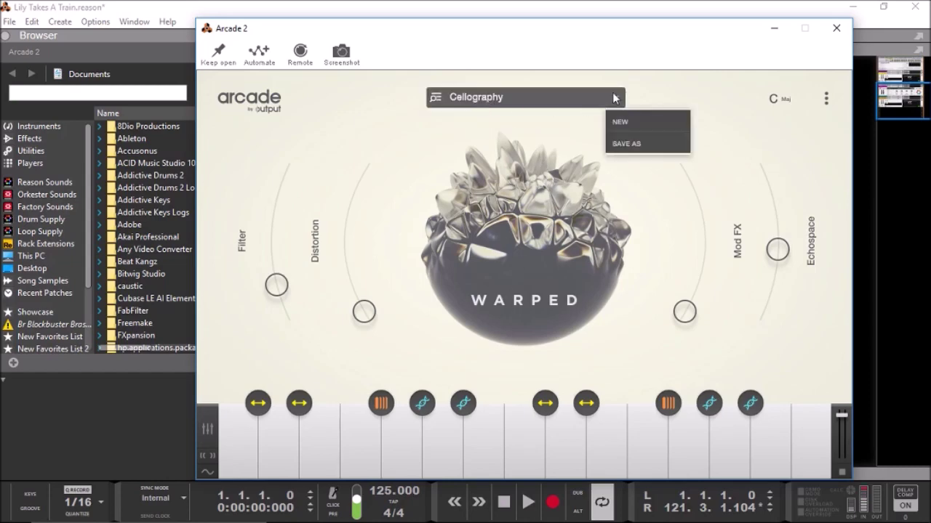
Step: Open the Pocket Band line in the line browser, preview its Indie Playlist kit, and stop the preview
left_click(544, 101)
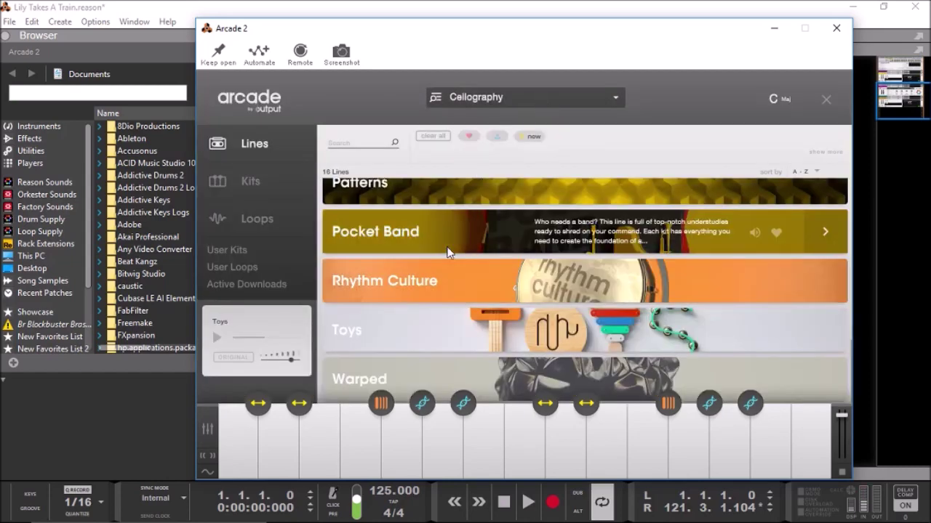
left_click(447, 248)
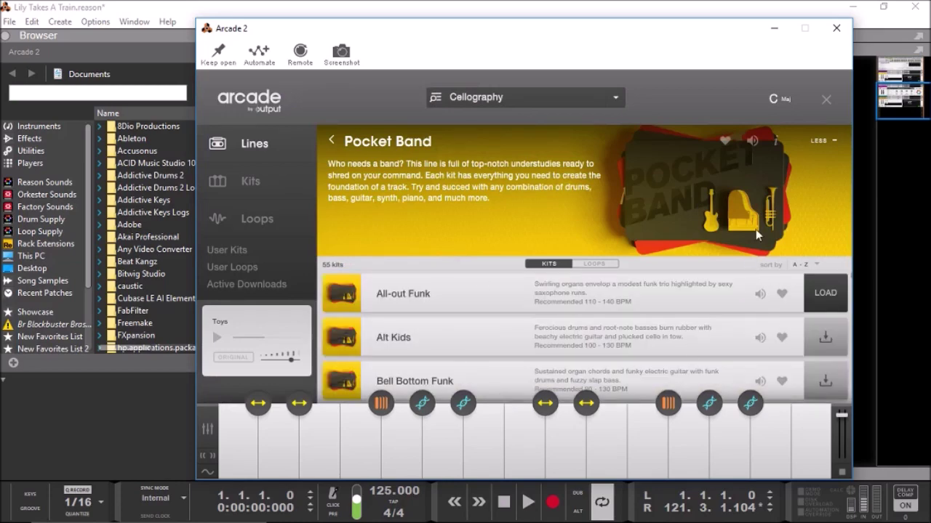
scroll(709, 298, "down", 10)
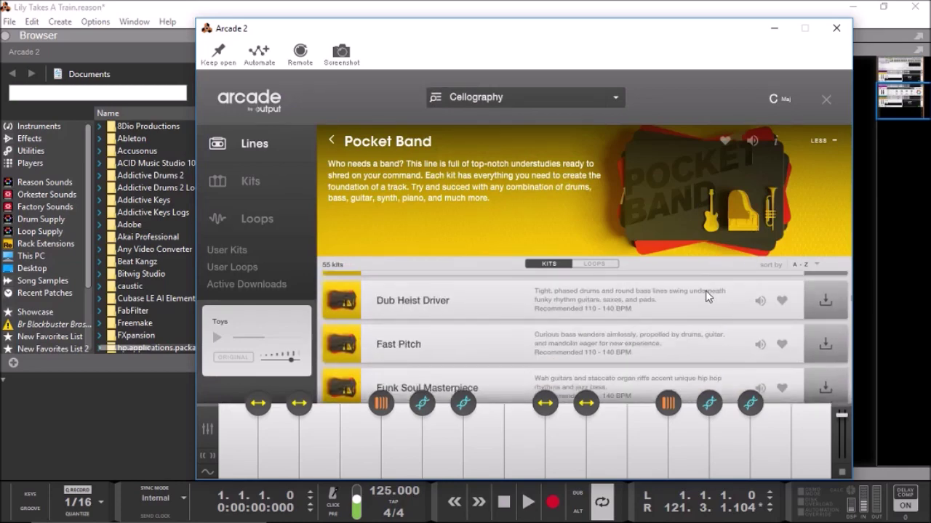
left_click(758, 339)
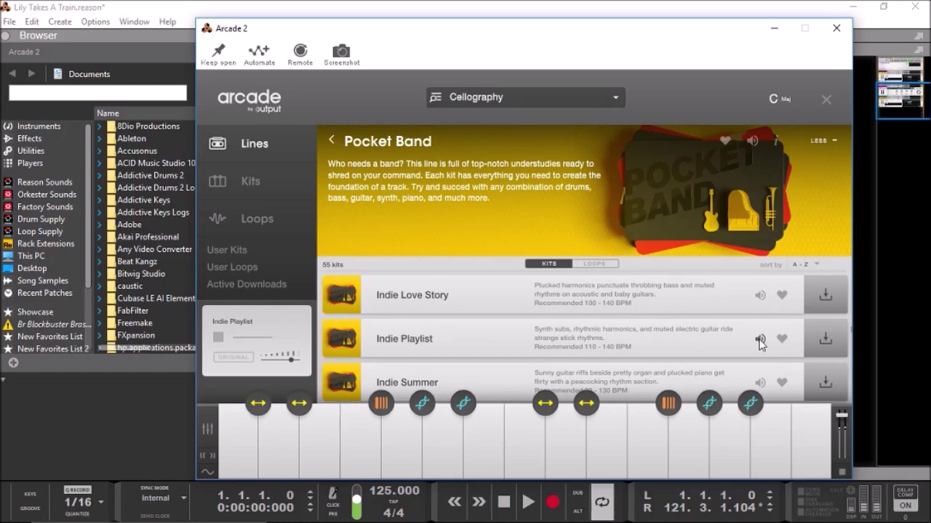
left_click(217, 336)
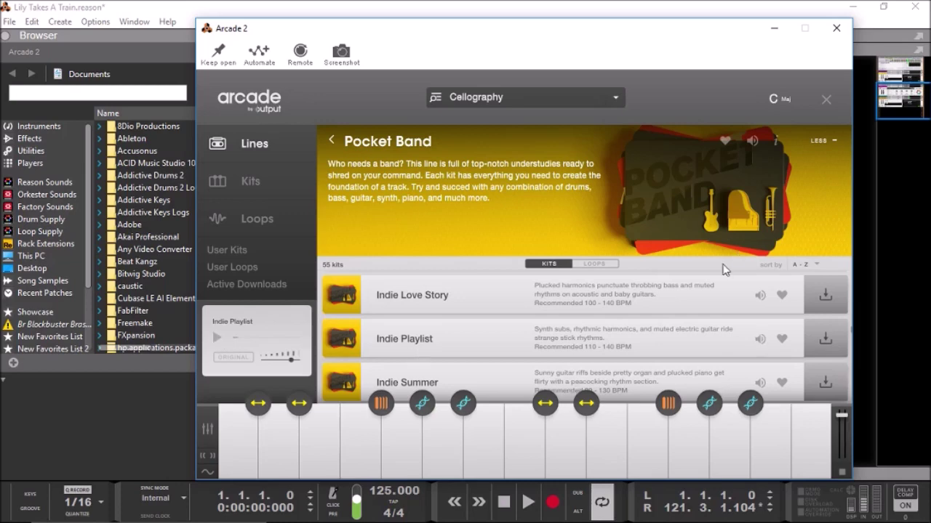
Step: Look through the rest of Pocket Band's kit list and return to the Cellography kit view
scroll(632, 320, "down", 10)
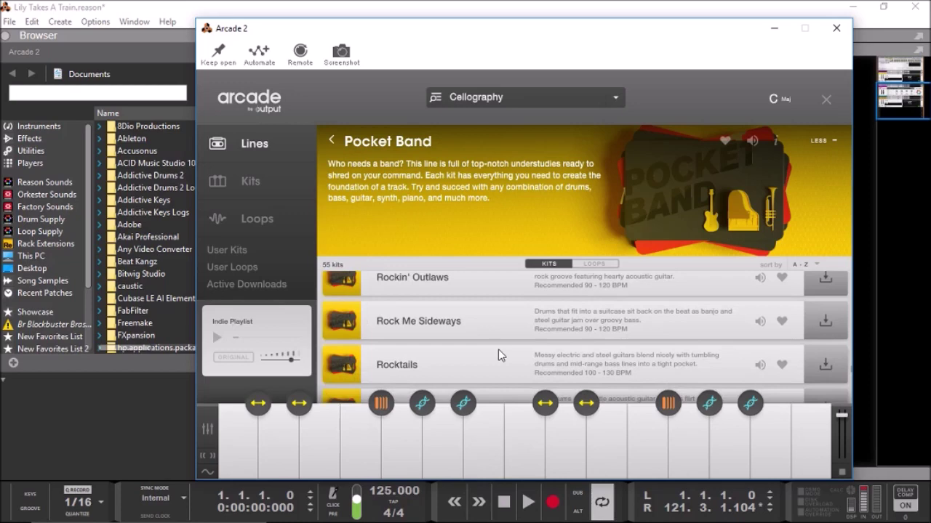
scroll(542, 346, "up", 10)
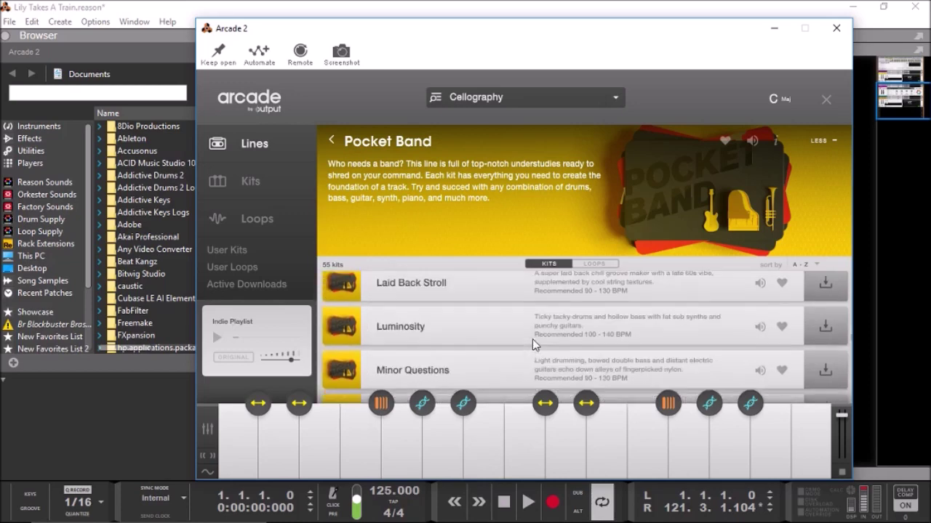
scroll(540, 349, "down", 13)
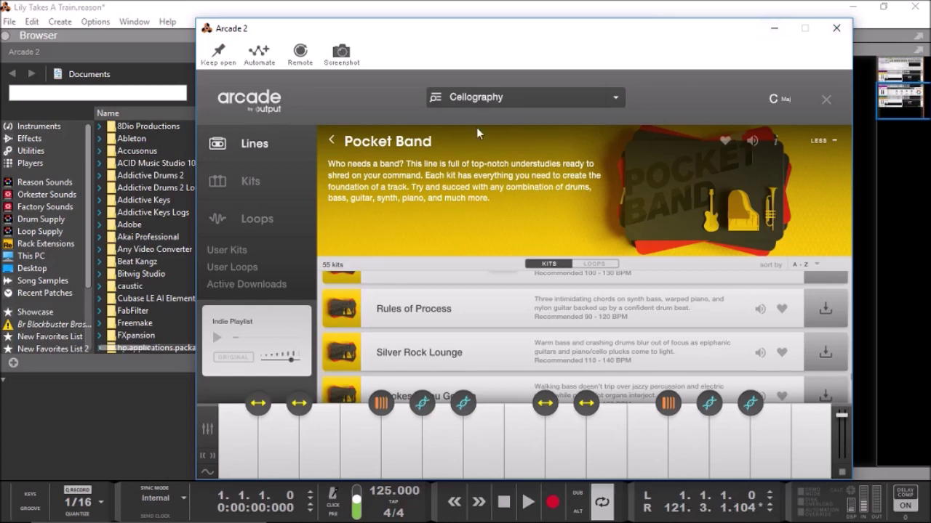
left_click(463, 98)
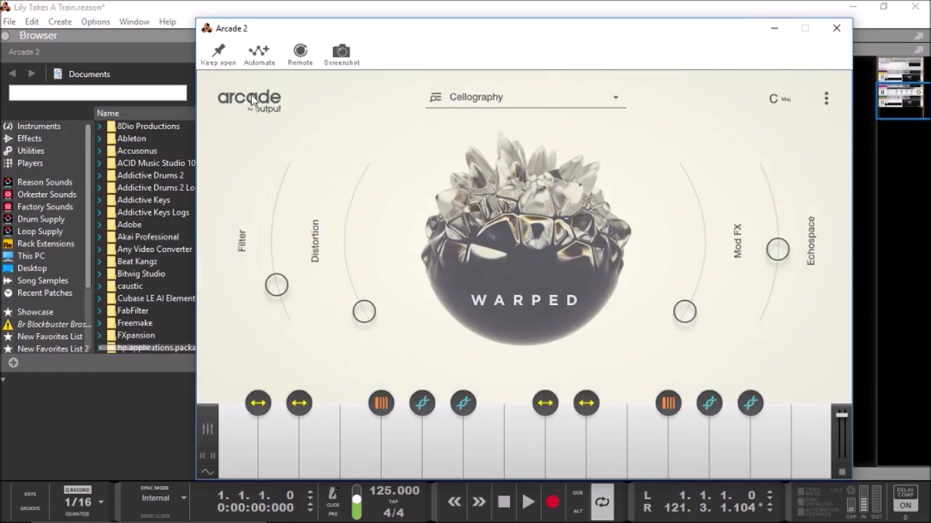
Step: Go back from Pocket Band to the list of lines, preview the Drum Sesh line, and stop the preview
left_click(509, 99)
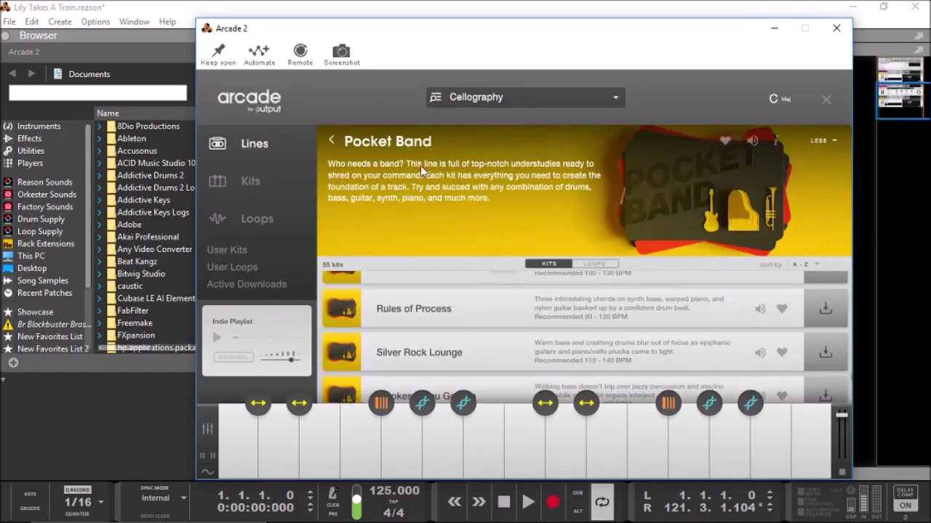
left_click(332, 142)
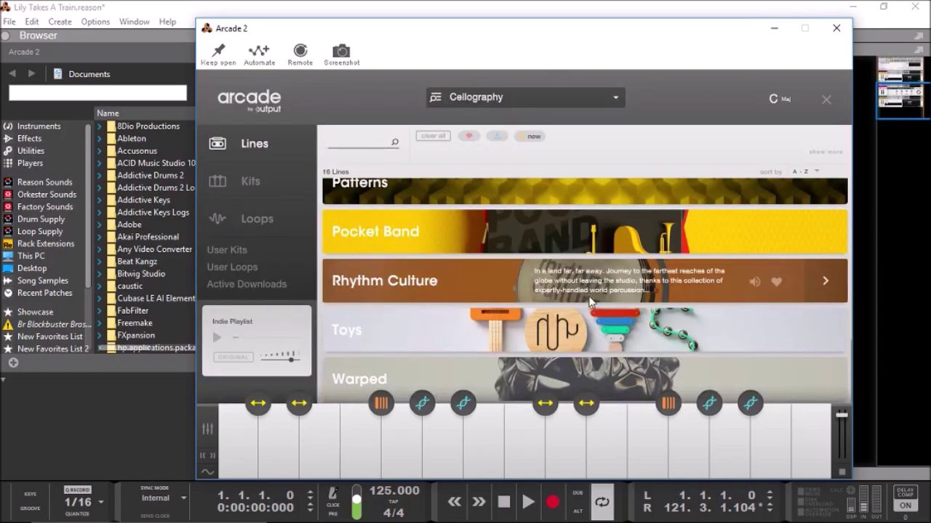
scroll(589, 299, "up", 10)
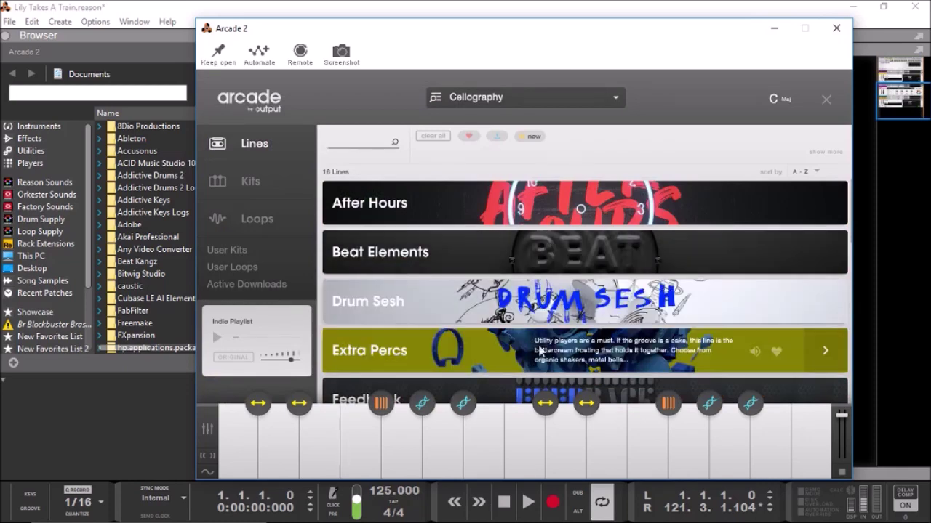
left_click(753, 304)
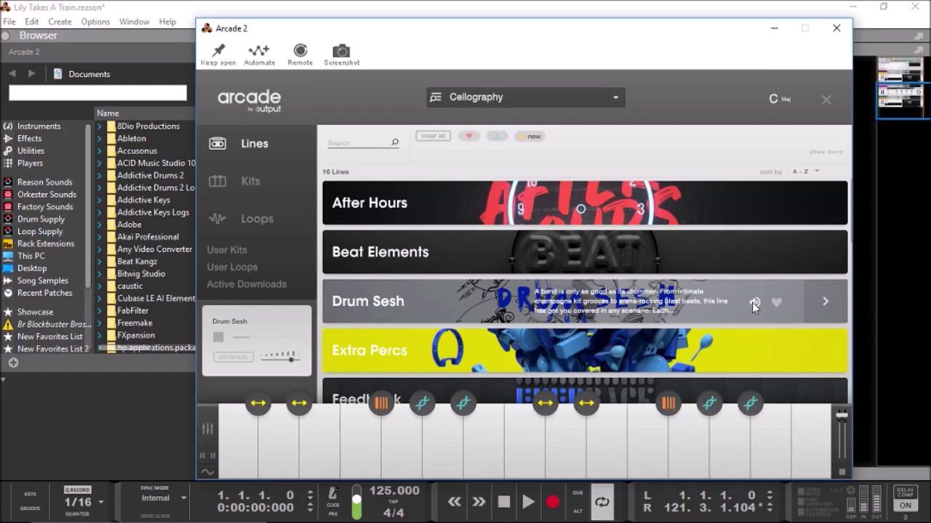
left_click(218, 338)
mouse_move(533, 320)
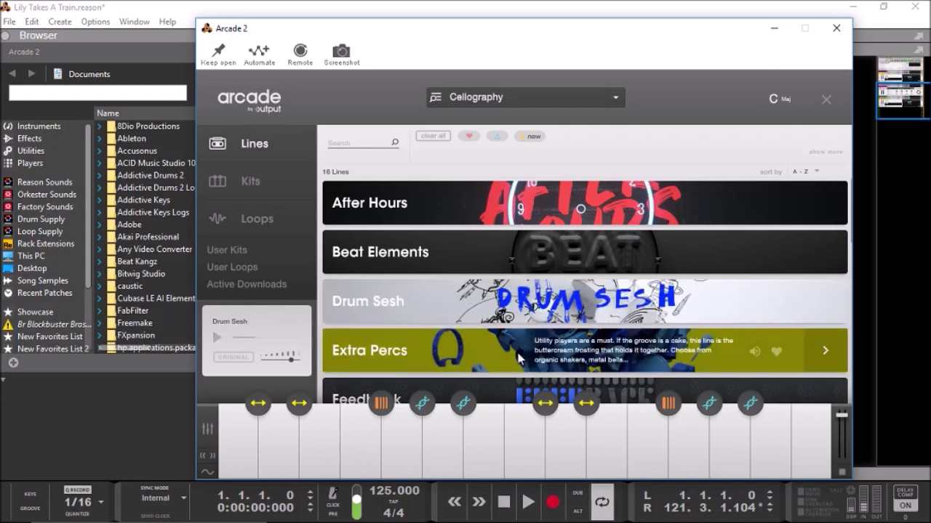
Step: Preview the Modular Circuitry line, stop the preview, and look through the other lines
scroll(720, 293, "down", 3)
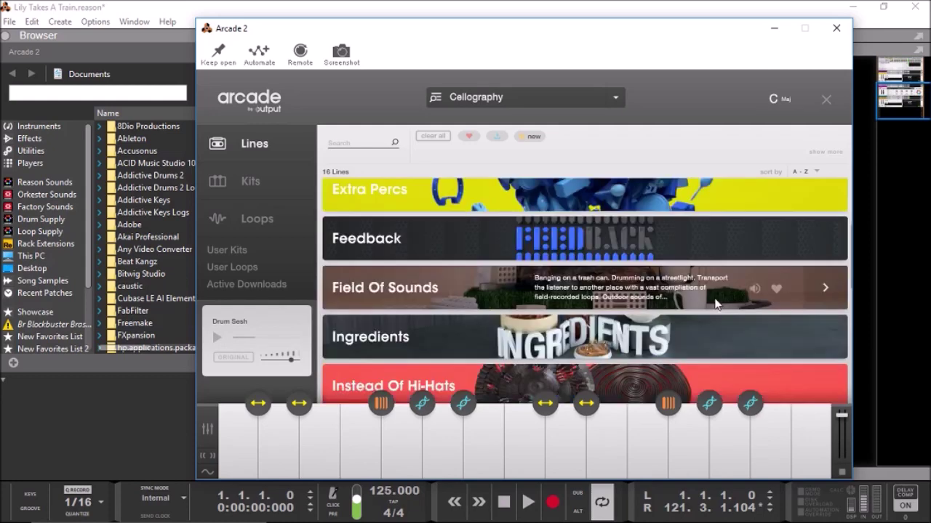
scroll(511, 322, "down", 3)
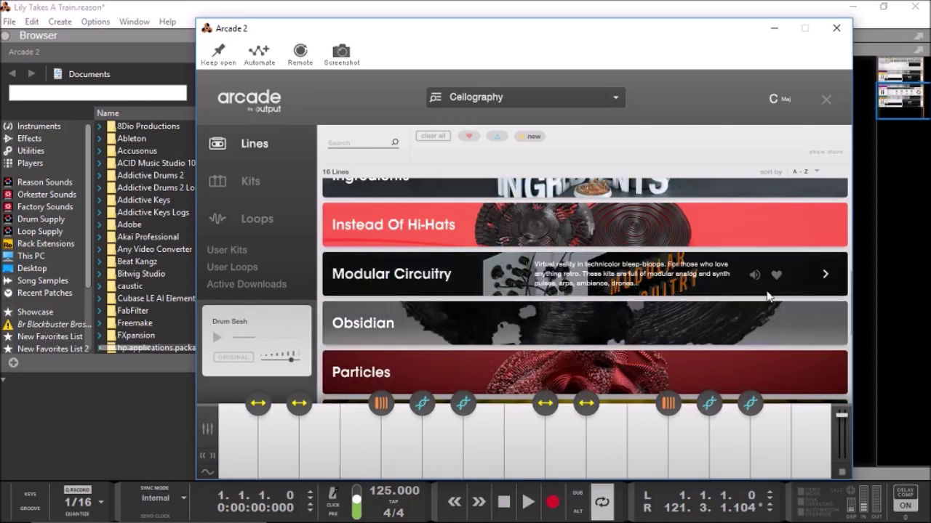
left_click(754, 275)
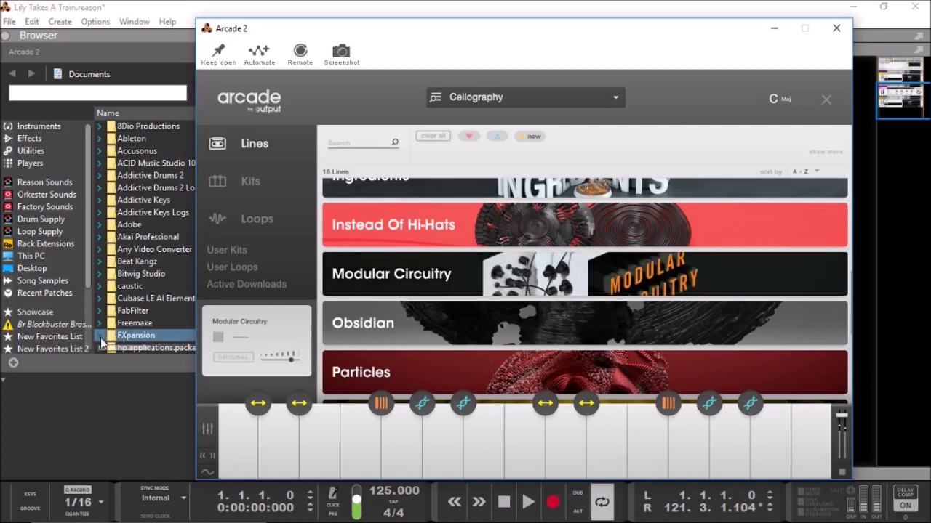
left_click(218, 339)
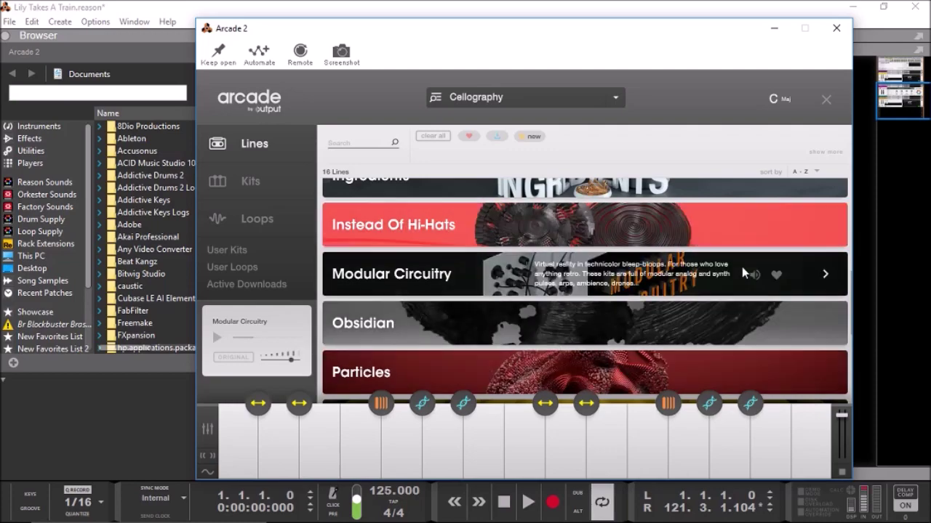
scroll(743, 273, "down", 3)
scroll(735, 286, "up", 5)
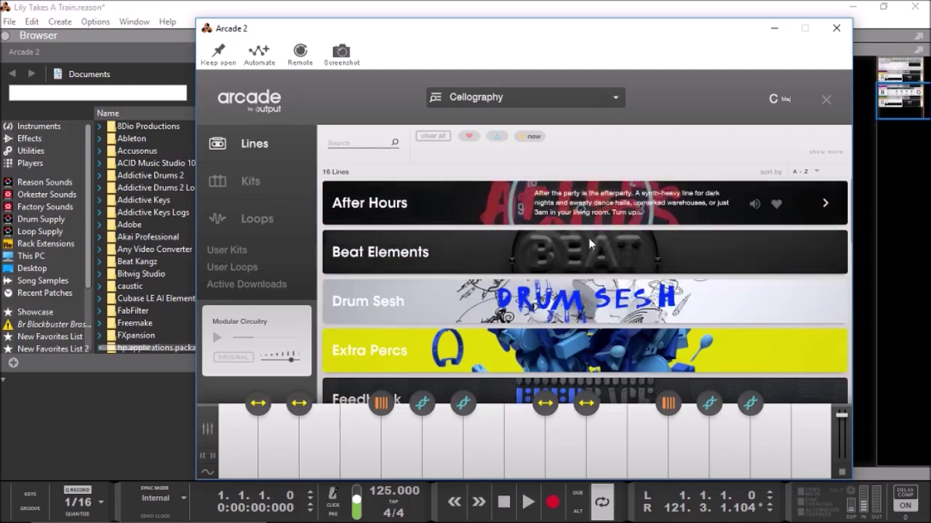
Step: Open the settings of Cellography's first Resequence modifier and show the modifier types Resequence, Playhead and Repeater
left_click(422, 427)
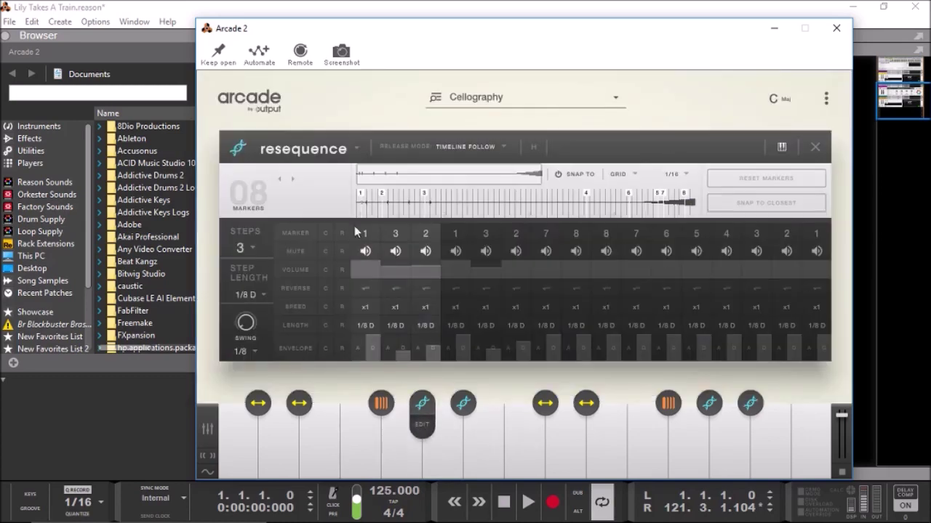
left_click(357, 149)
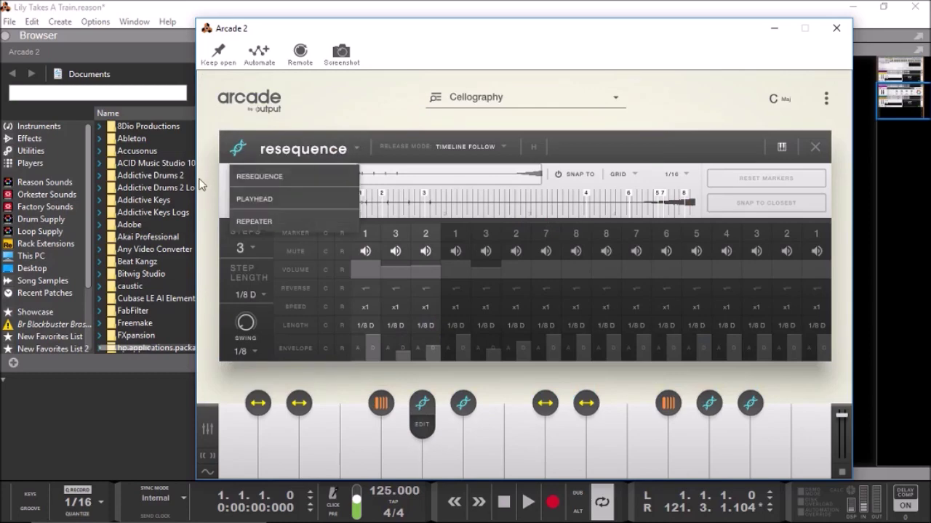
left_click(362, 149)
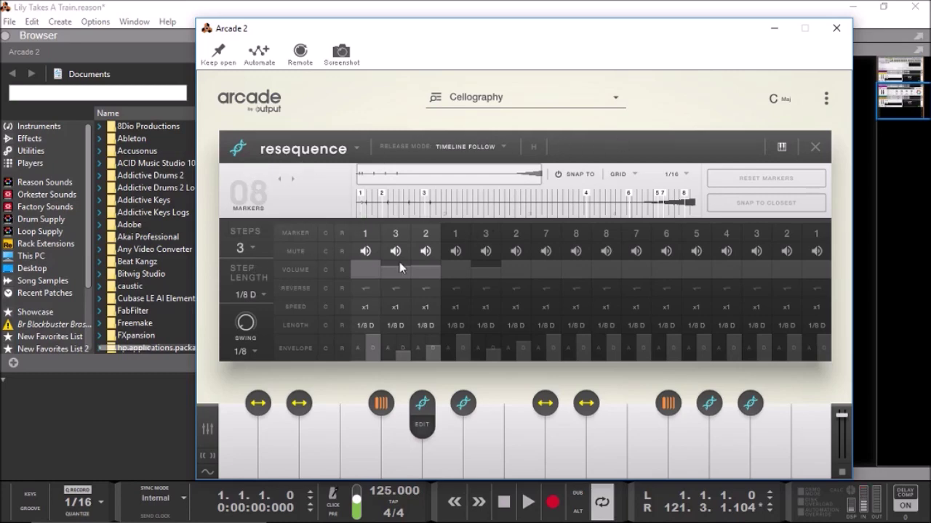
Step: Close the Arcade 2 window and enlarge the sequencer so all the song's tracks are shown
left_click(470, 106)
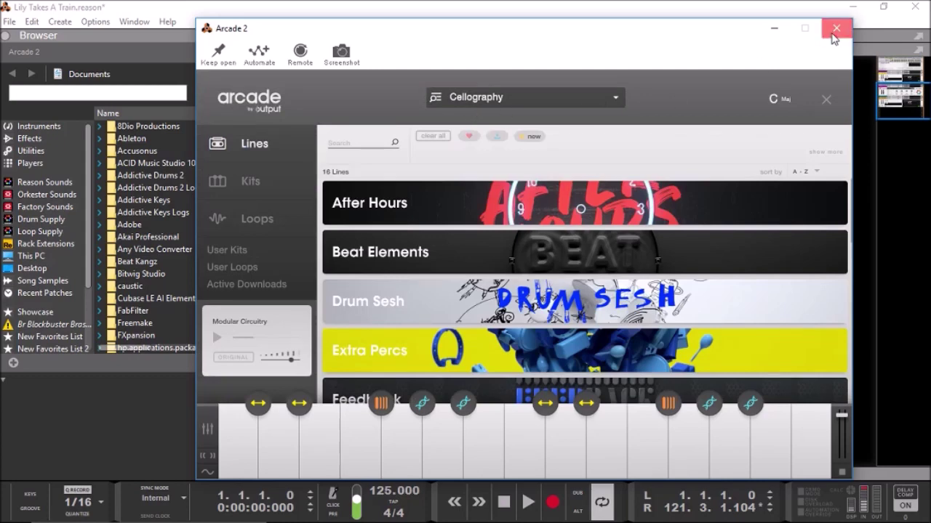
left_click(834, 33)
left_click_drag(527, 471, 535, 99)
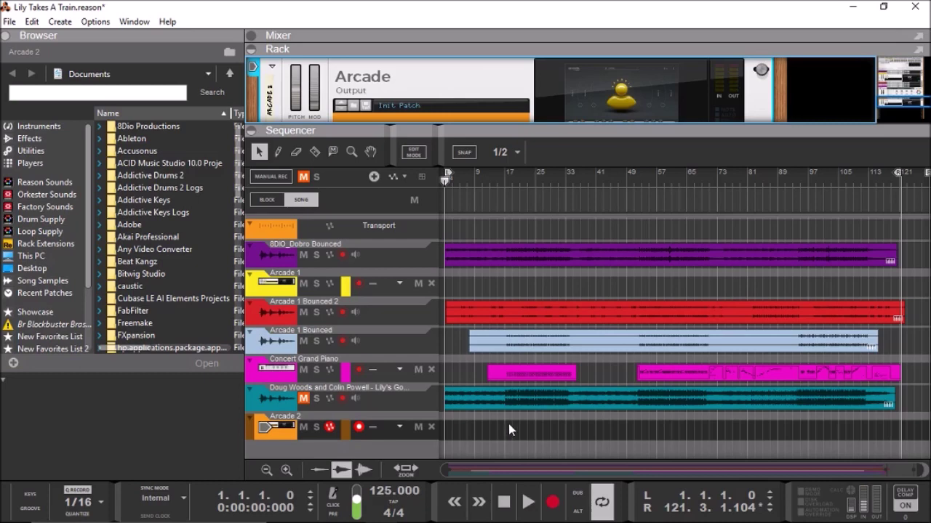
Step: Solo the teal audio track above Arcade 2 and play the song
left_click(317, 398)
left_click(526, 503)
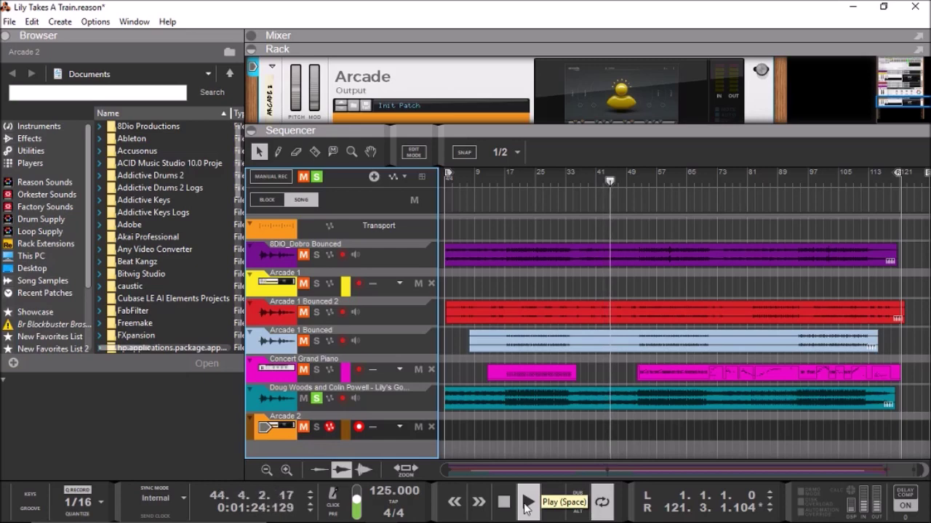
Step: Expand the mixer to show the channel faders, and enlarge the rack to show the Arcade 1 device
left_click(258, 37)
left_click_drag(391, 187, 400, 309)
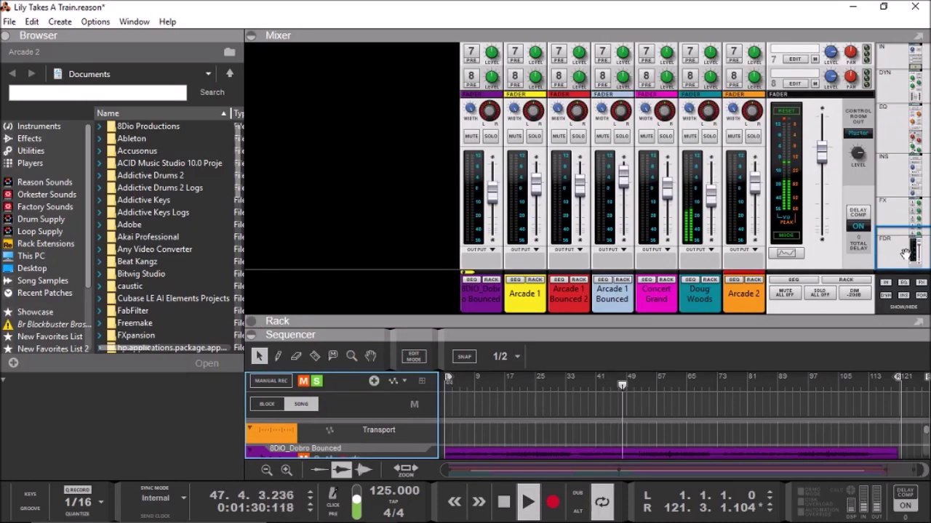
left_click_drag(906, 258, 922, 276)
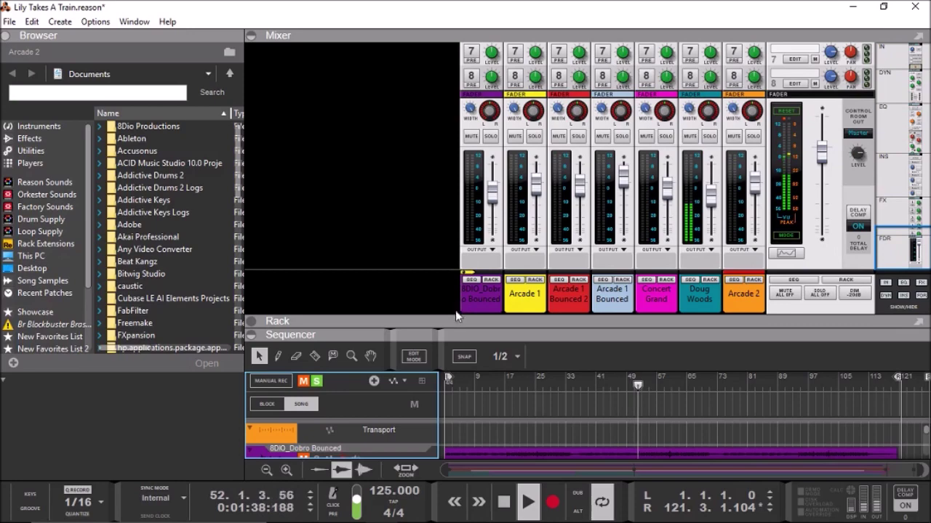
left_click_drag(452, 318, 455, 159)
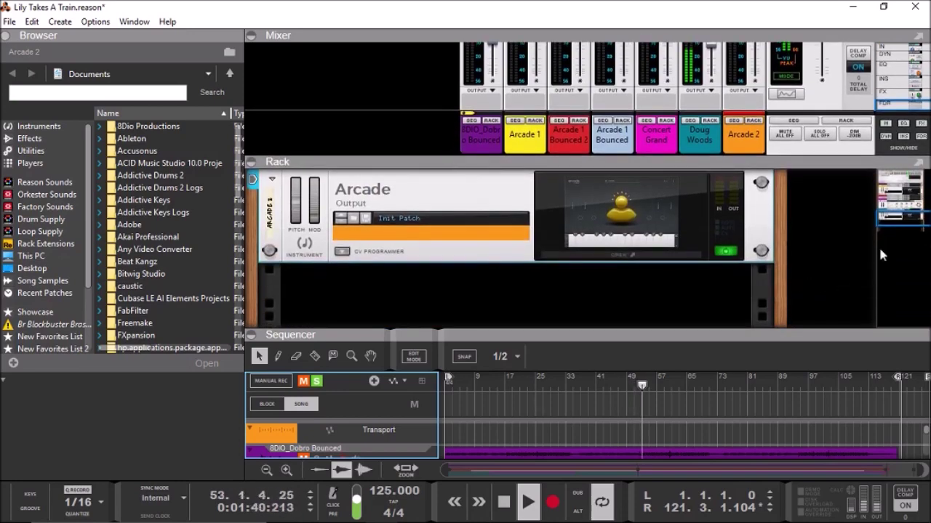
left_click_drag(888, 216, 887, 191)
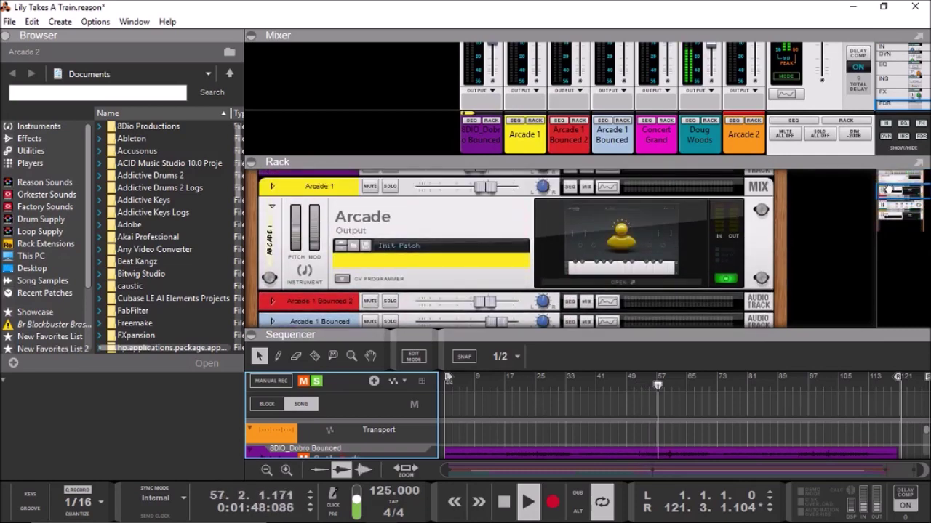
Step: Enlarge the sequencer over the rack, collapse the browser, and stretch the timeline horizontally with all tracks down to Arcade 2 shown
left_click_drag(612, 335, 501, 153)
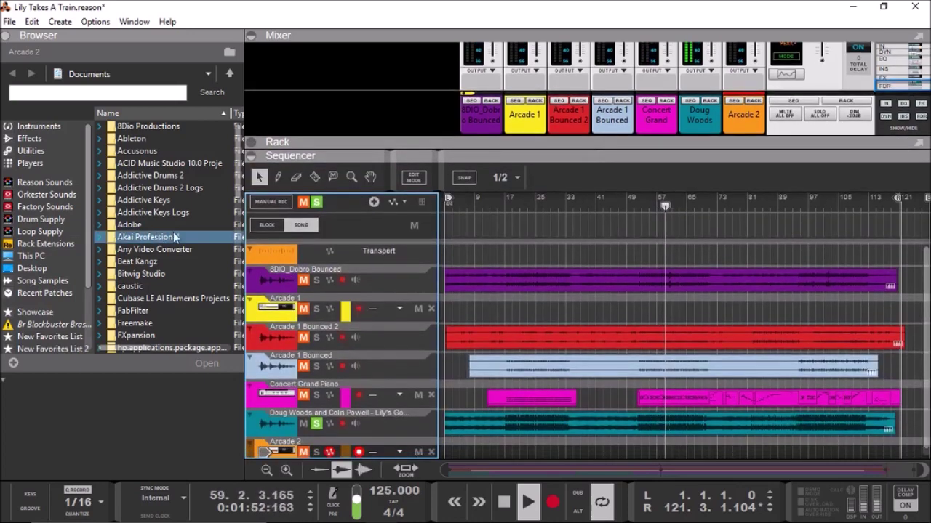
left_click_drag(243, 233, 22, 258)
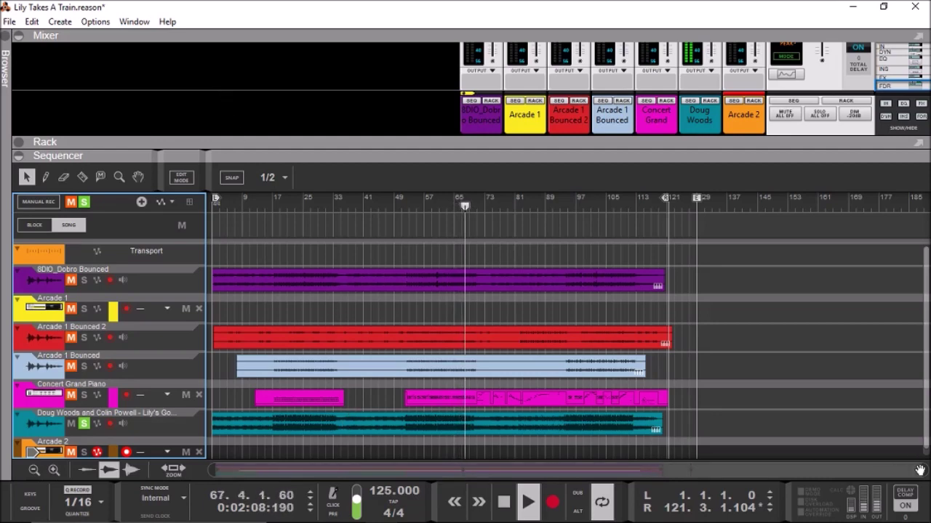
key("h")
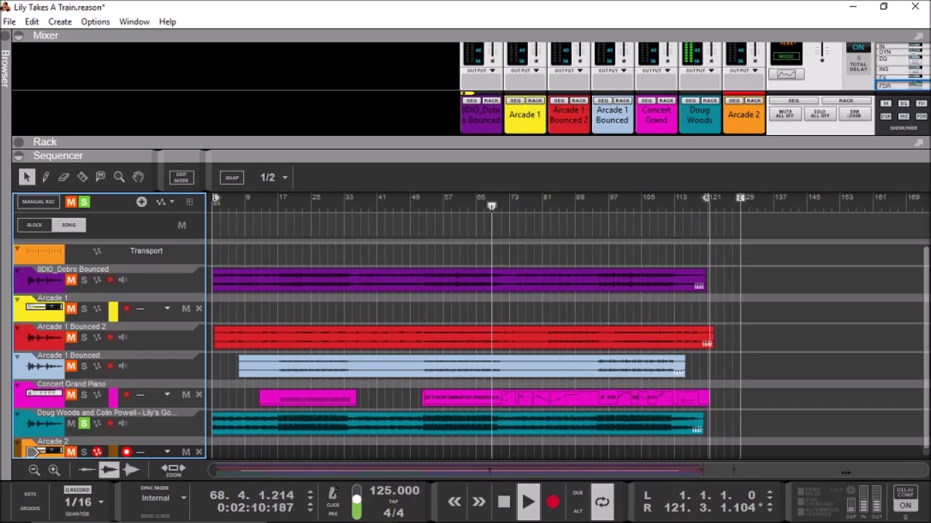
key("h")
key("h")
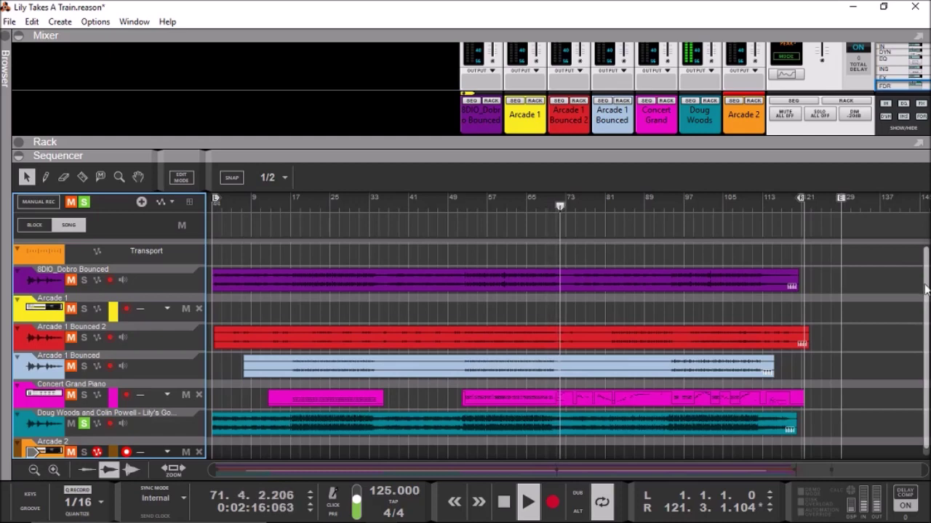
scroll(925, 286, "down", 1)
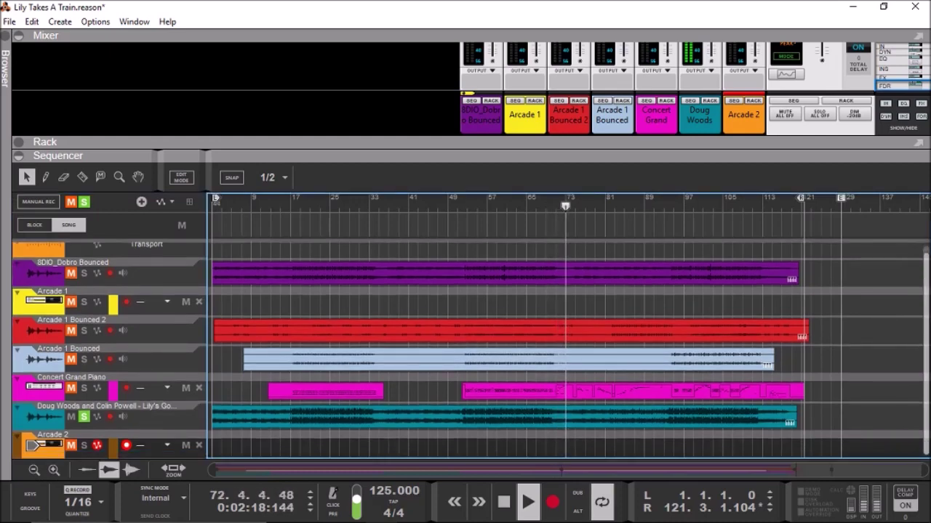